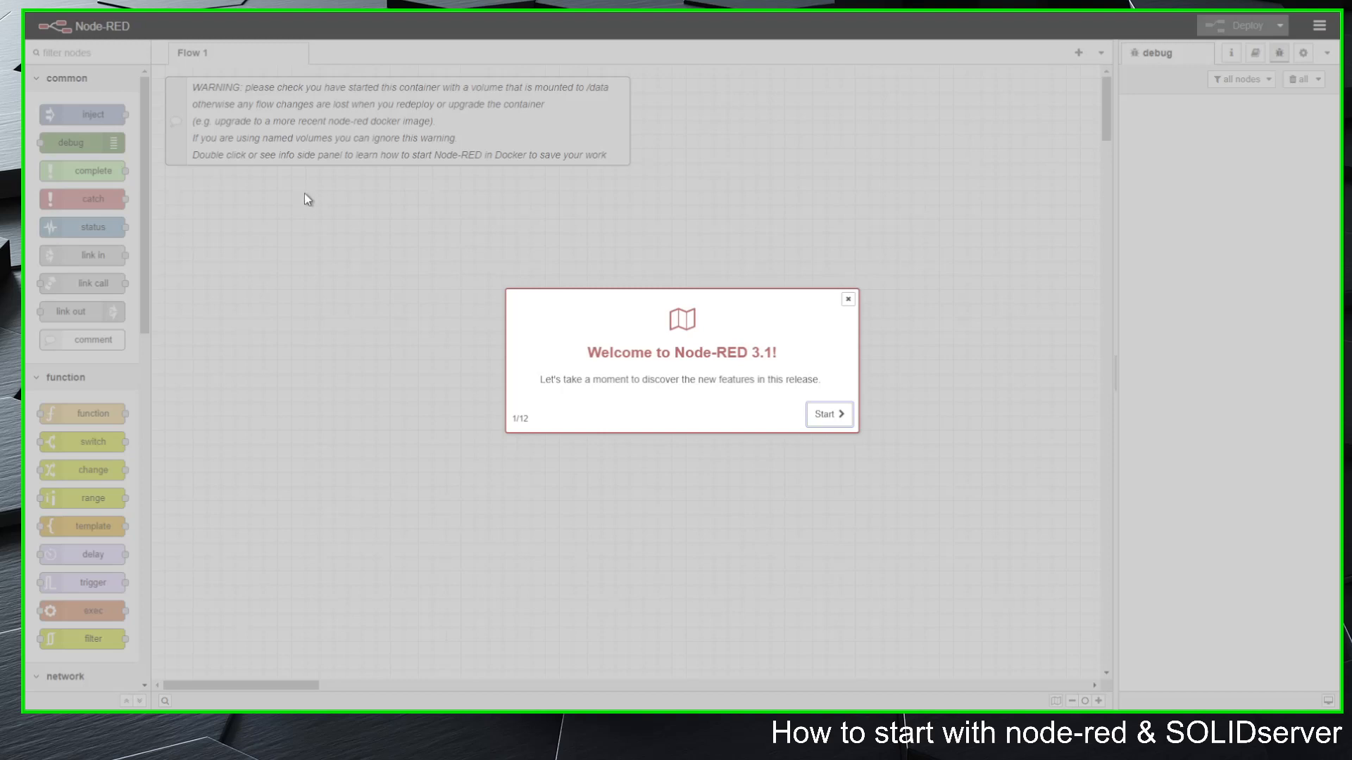
Step: Dismiss the welcome tour, add an inject node to Flow 1 and view its properties without changing them
left_click_drag(736, 370, 791, 375)
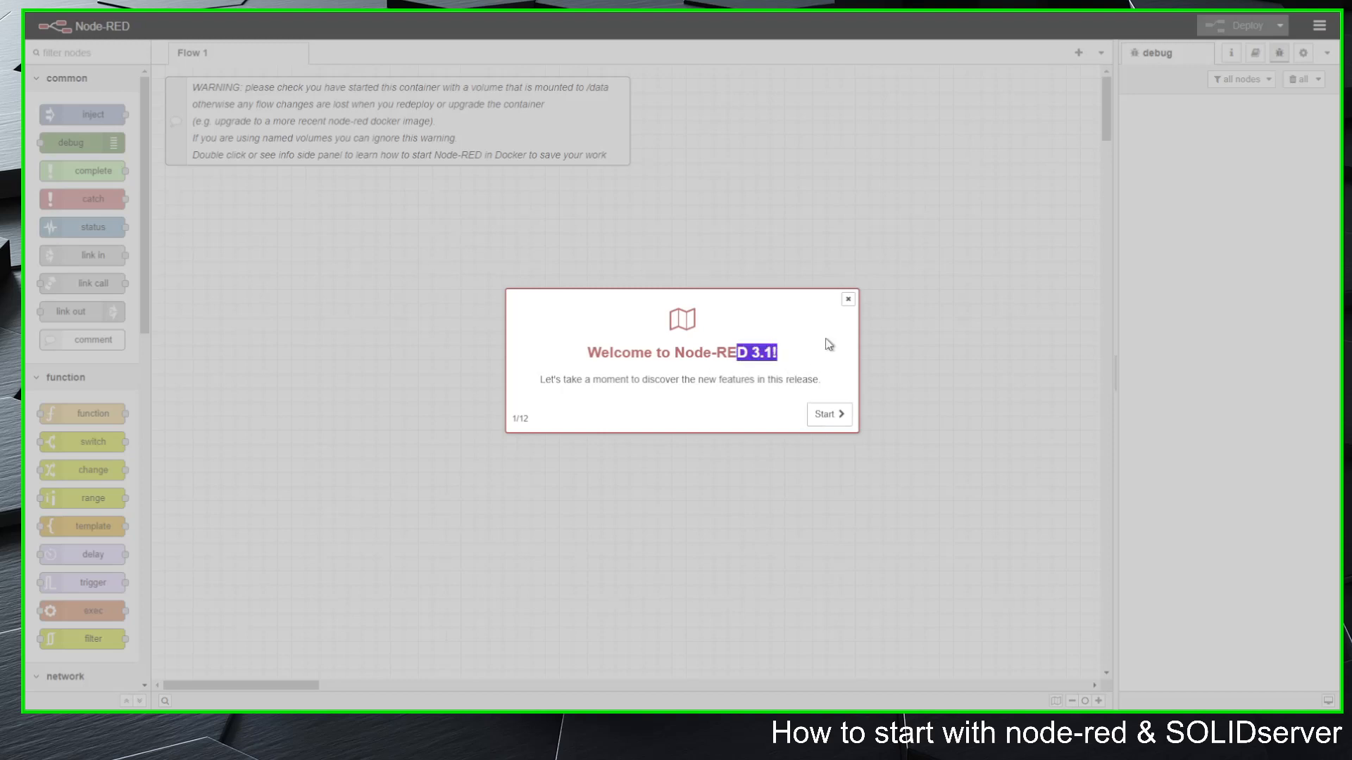
left_click(848, 298)
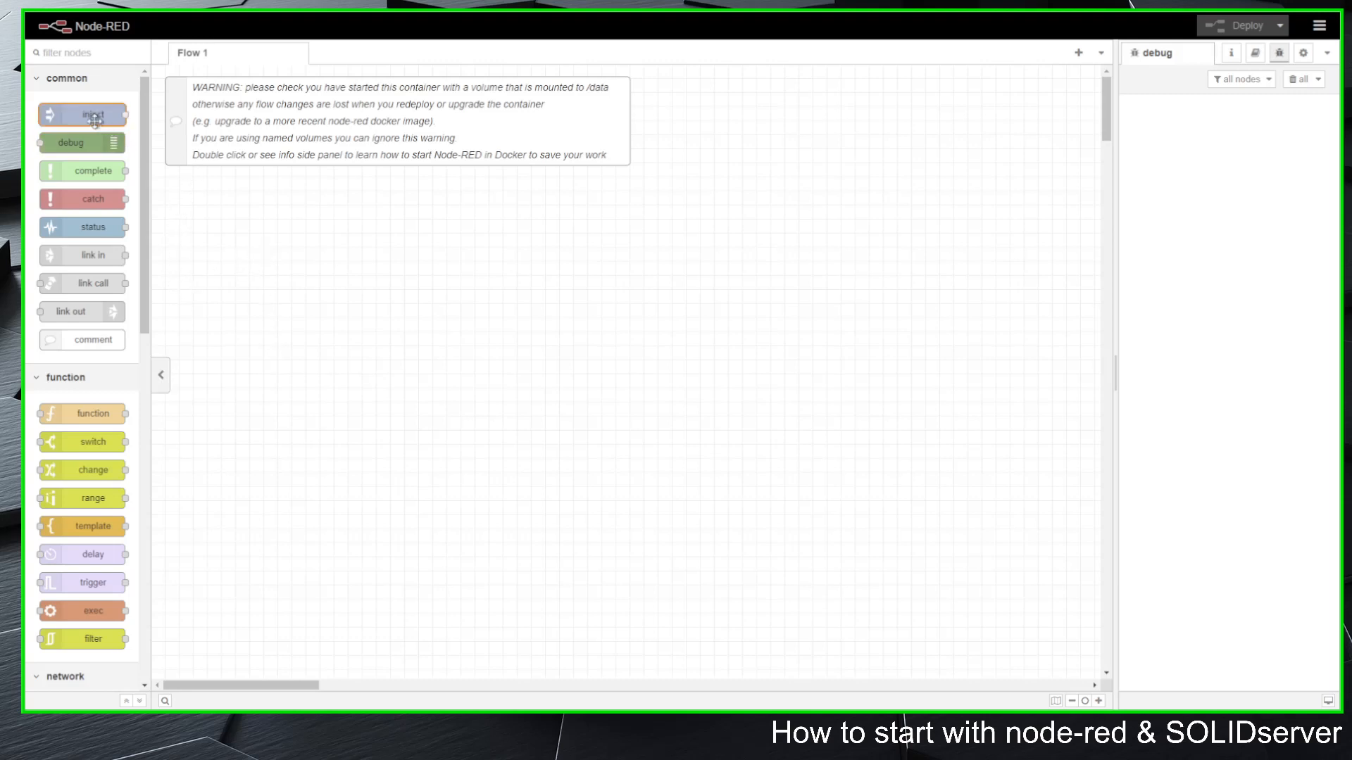
left_click_drag(91, 114, 295, 234)
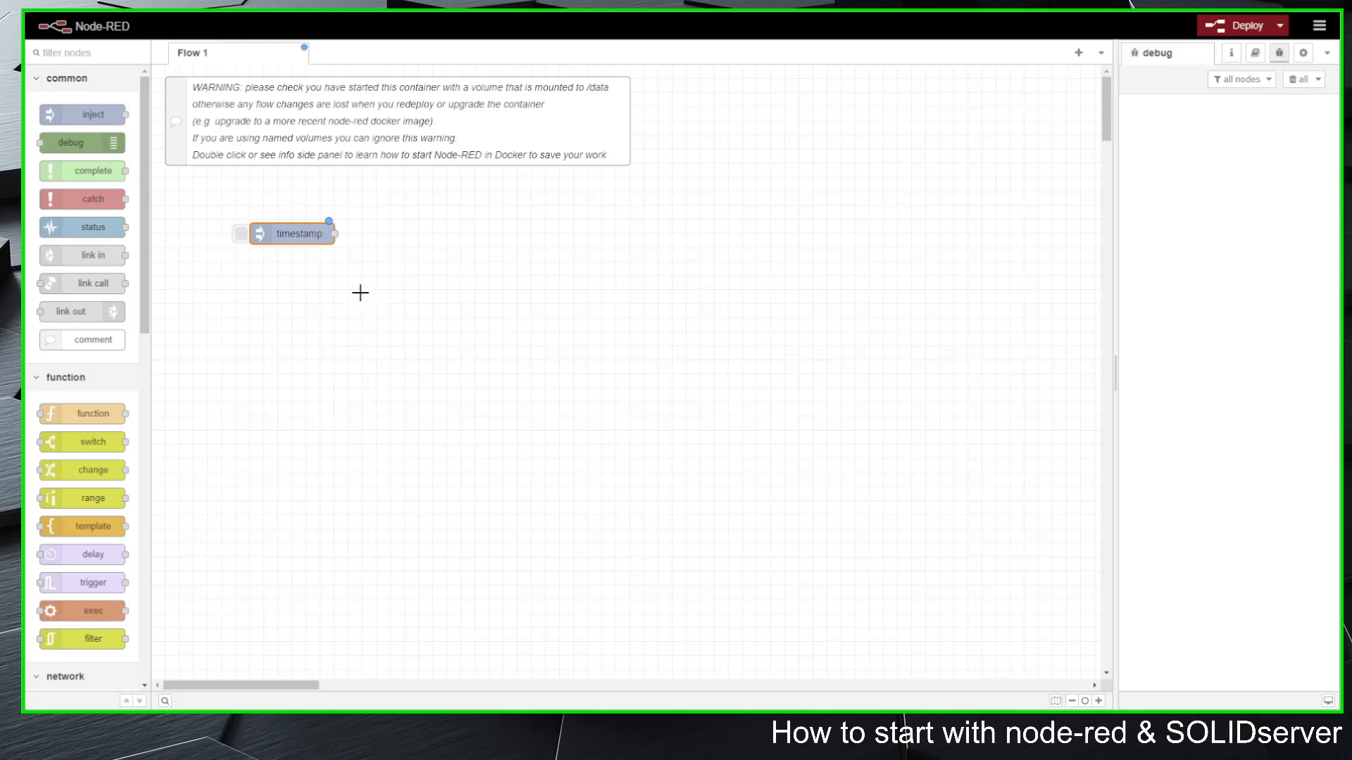
double_click(297, 233)
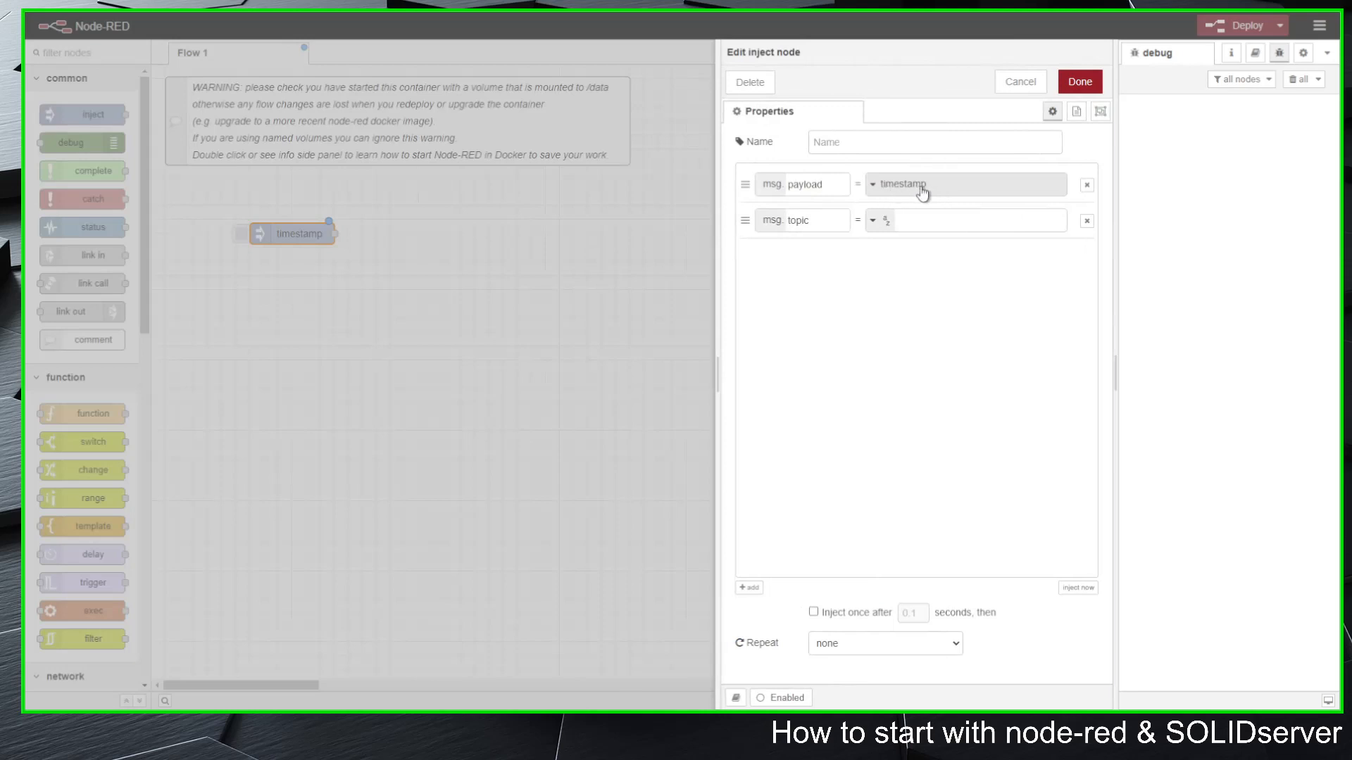
left_click(1020, 82)
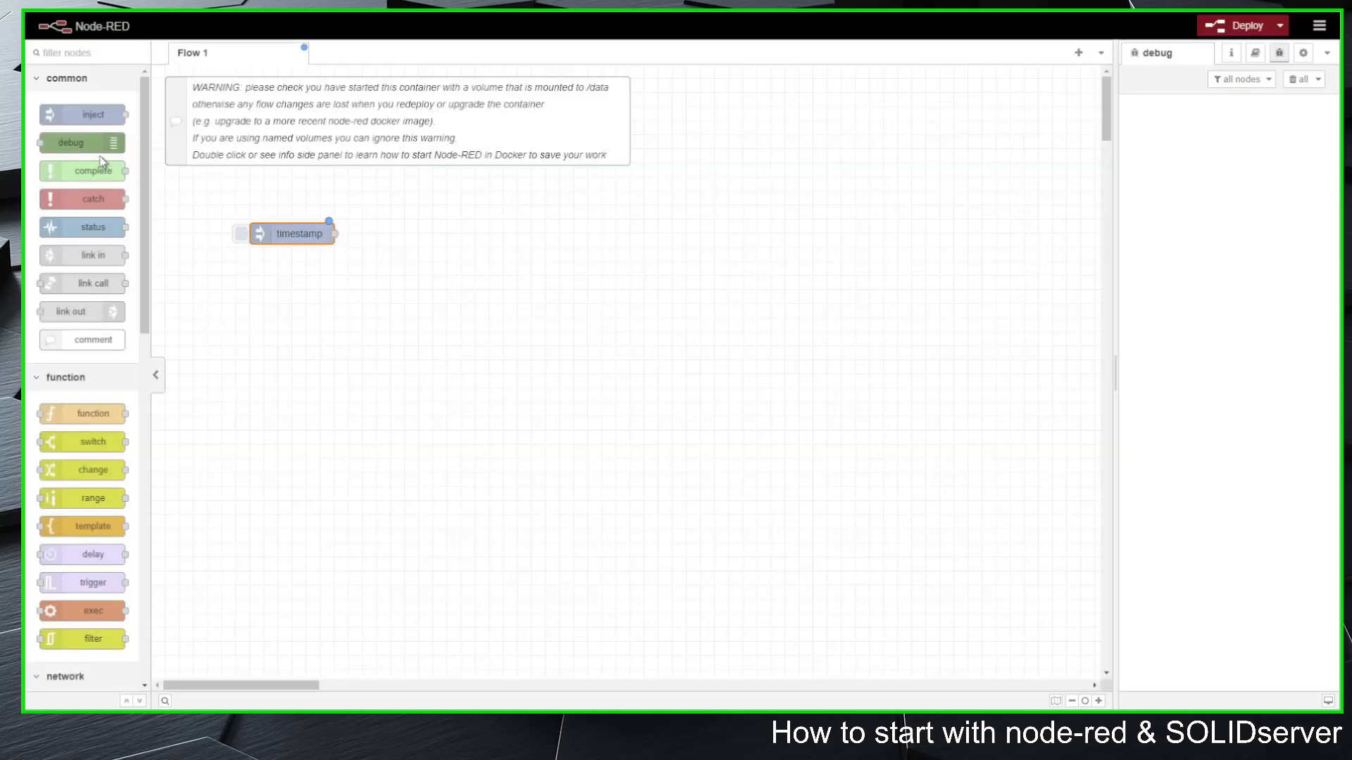
Step: Add a debug node beside the inject node, review its properties, and wire the inject node's output to it
left_click_drag(113, 141, 433, 236)
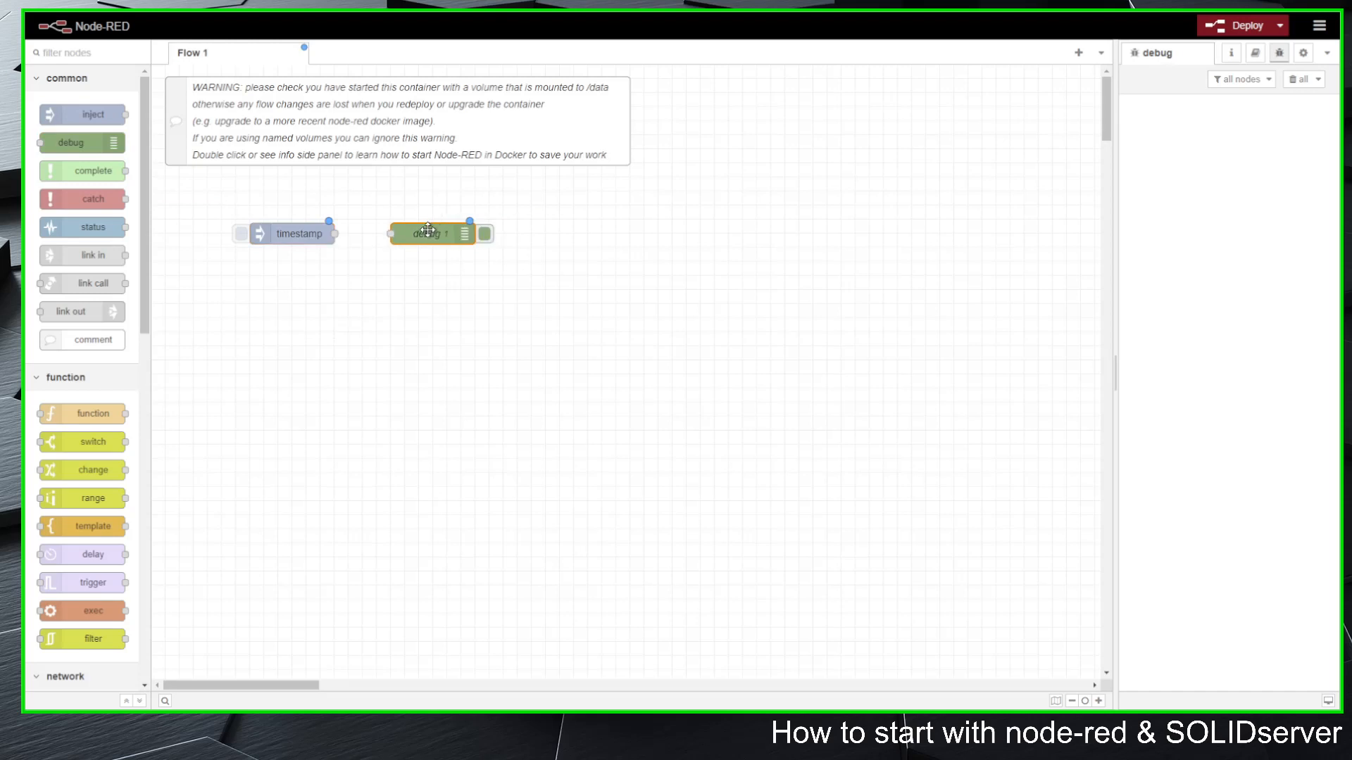
double_click(433, 235)
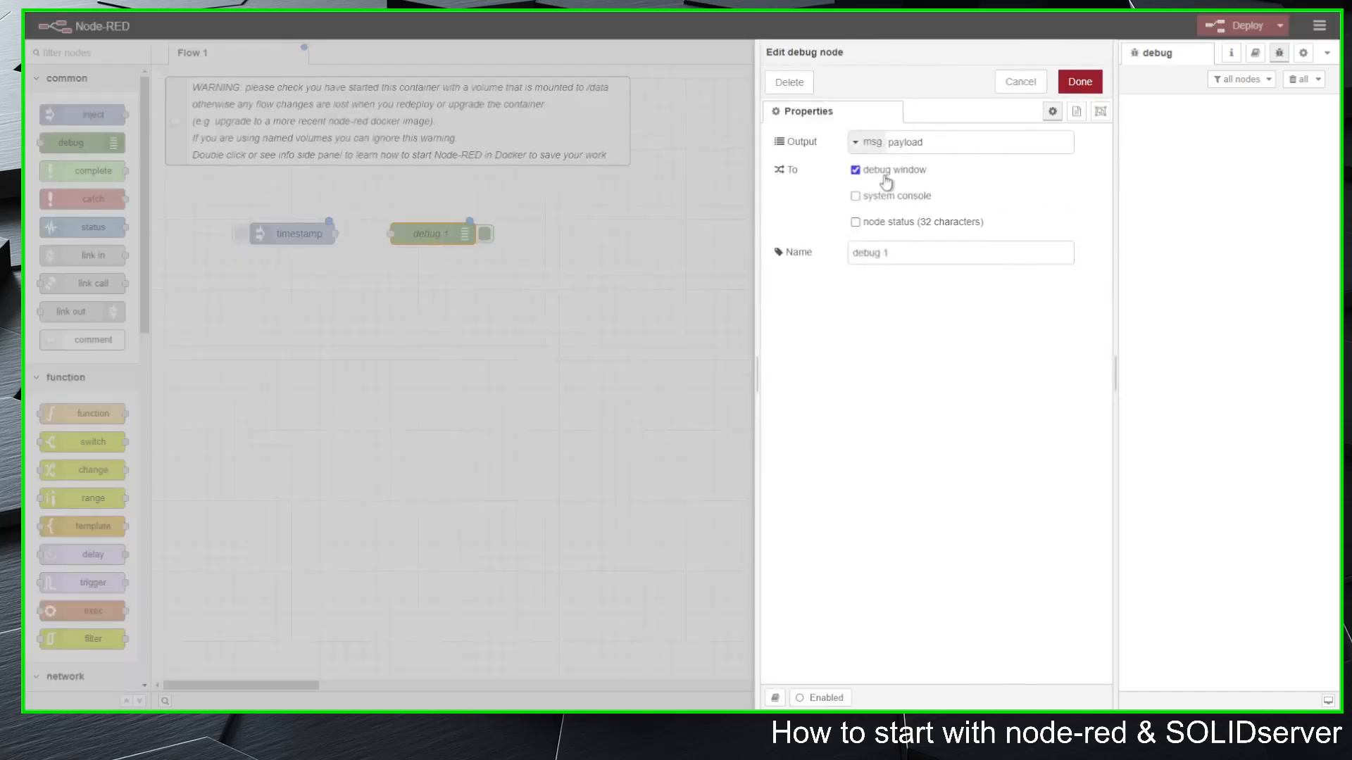
left_click(1021, 84)
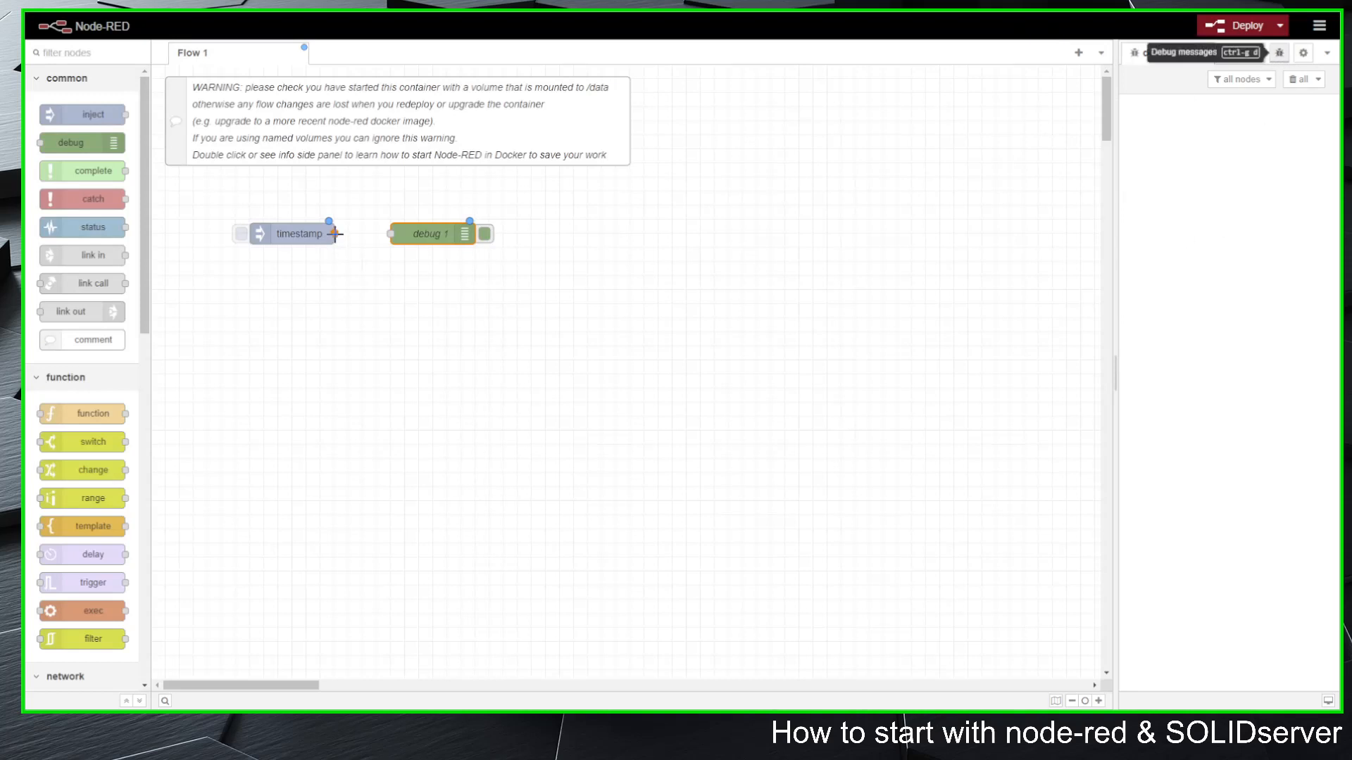
left_click_drag(335, 234, 391, 234)
Step: Deploy the flow and trigger the inject node several times to send timestamps to the debug output
left_click(1239, 25)
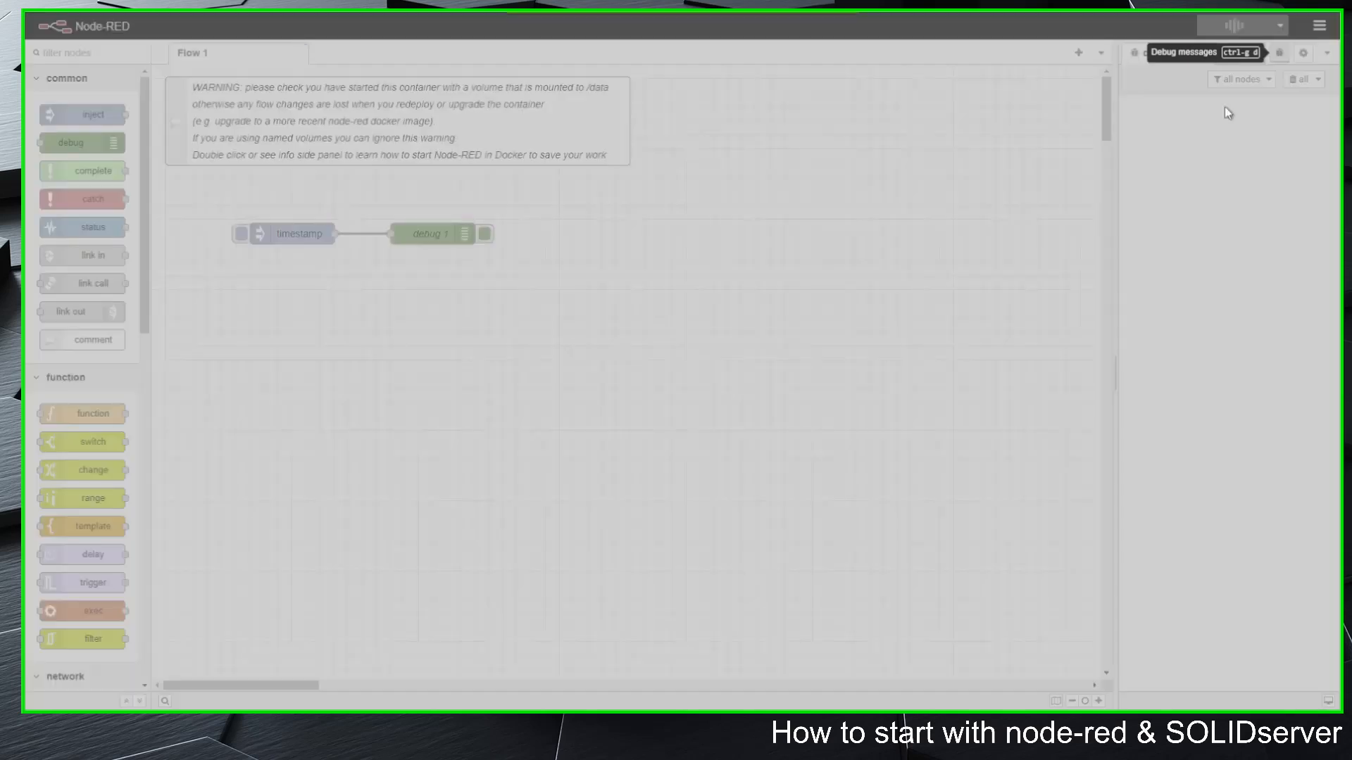
left_click(241, 235)
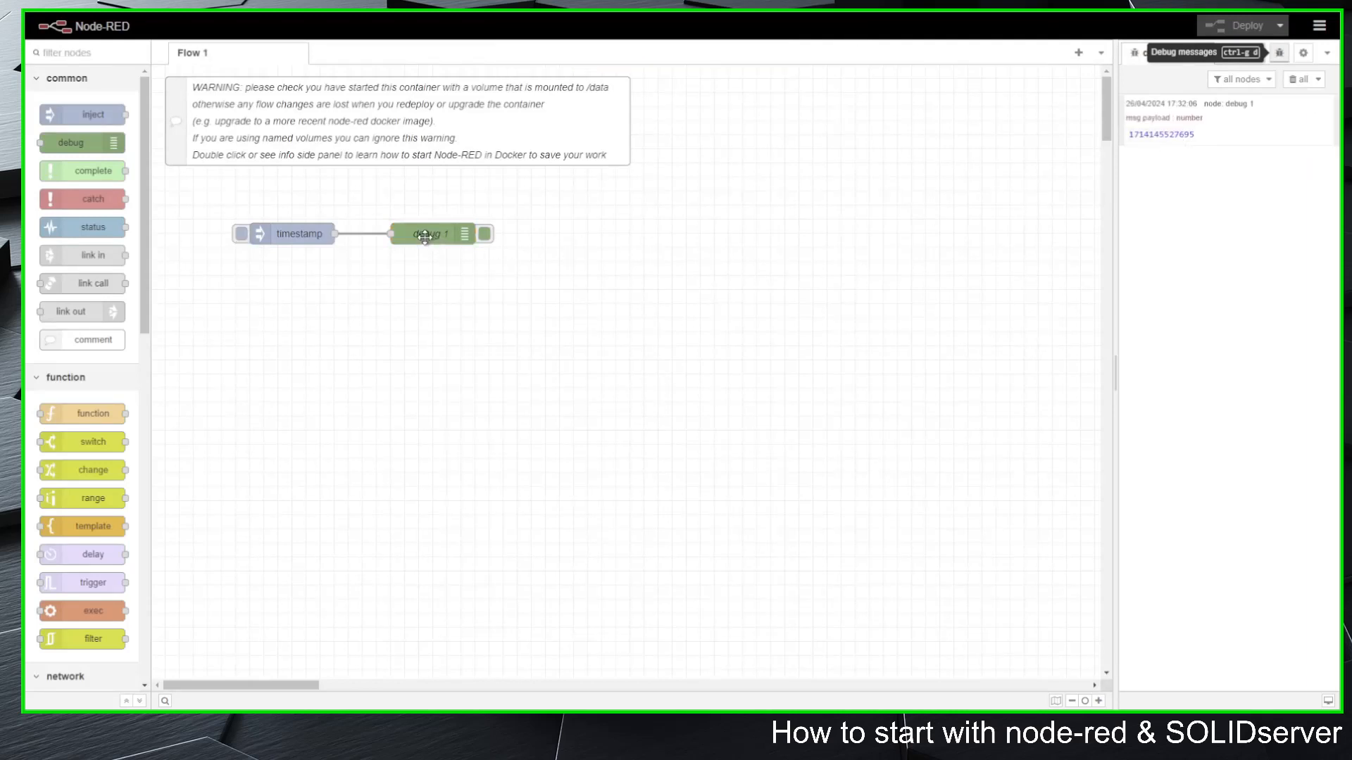
left_click(241, 237)
left_click(241, 237)
left_click(242, 237)
left_click(242, 236)
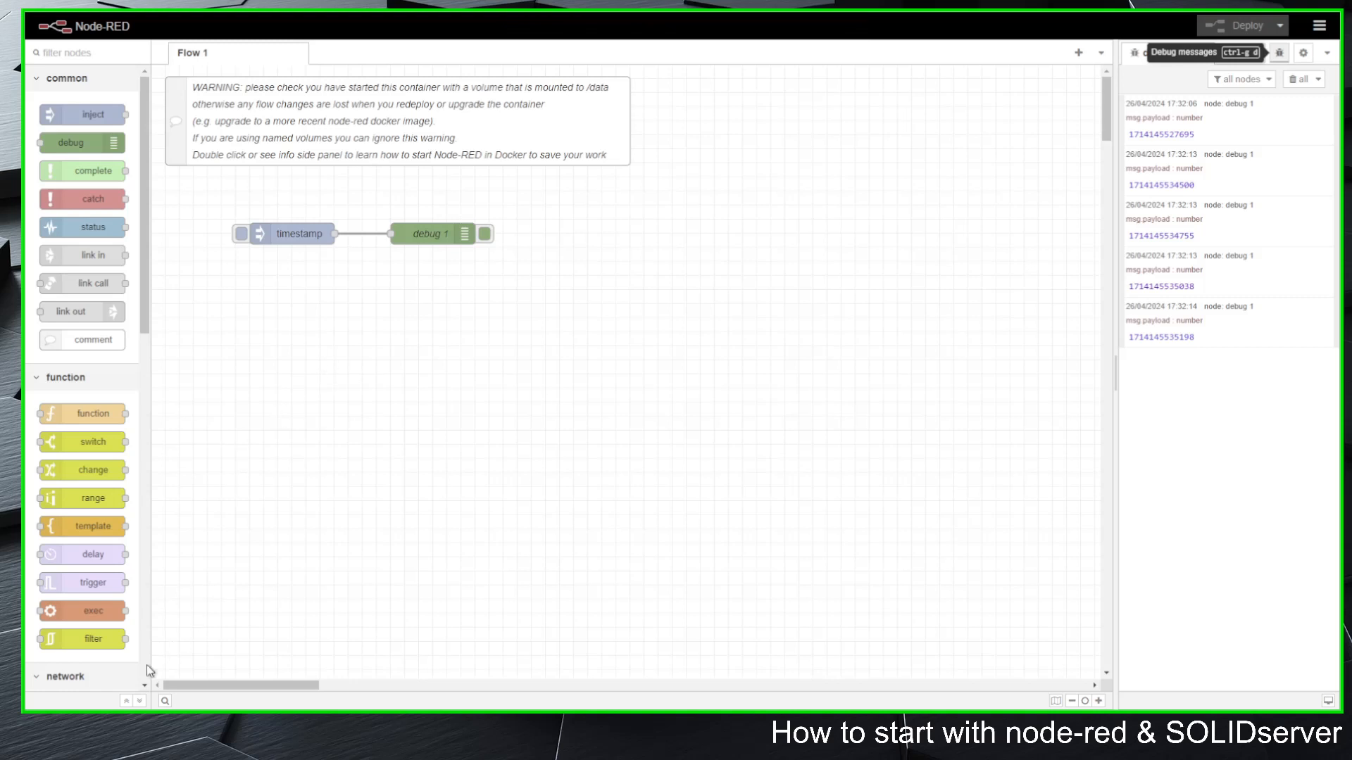
left_click(127, 701)
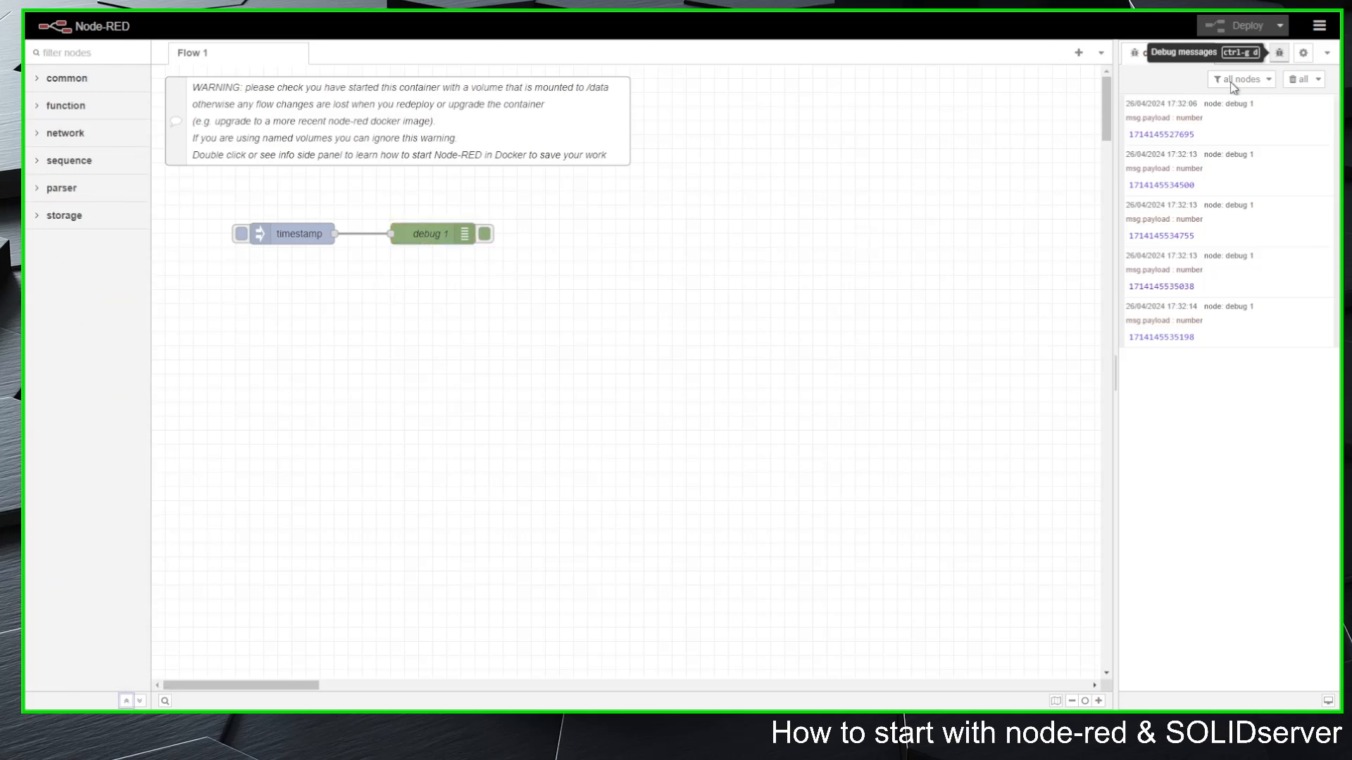
left_click(1319, 26)
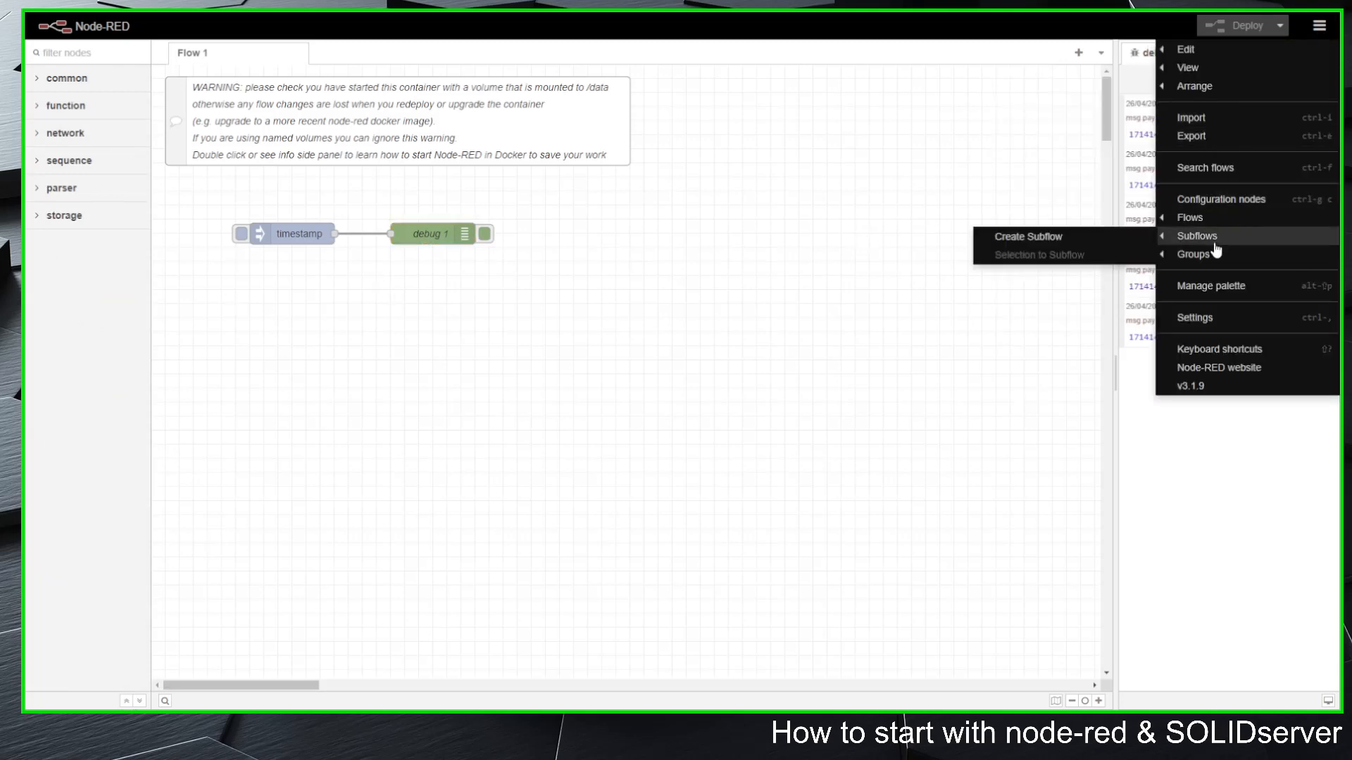
left_click(1217, 289)
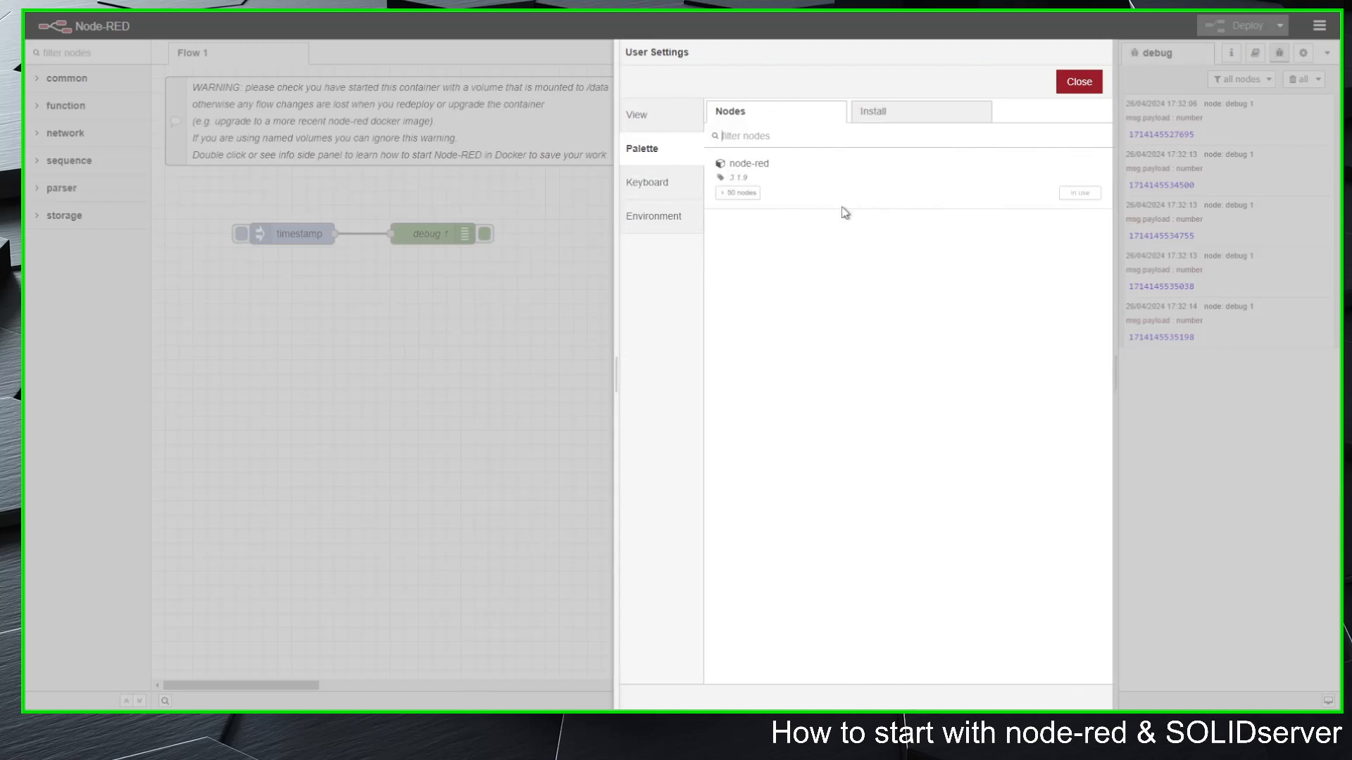
left_click(891, 113)
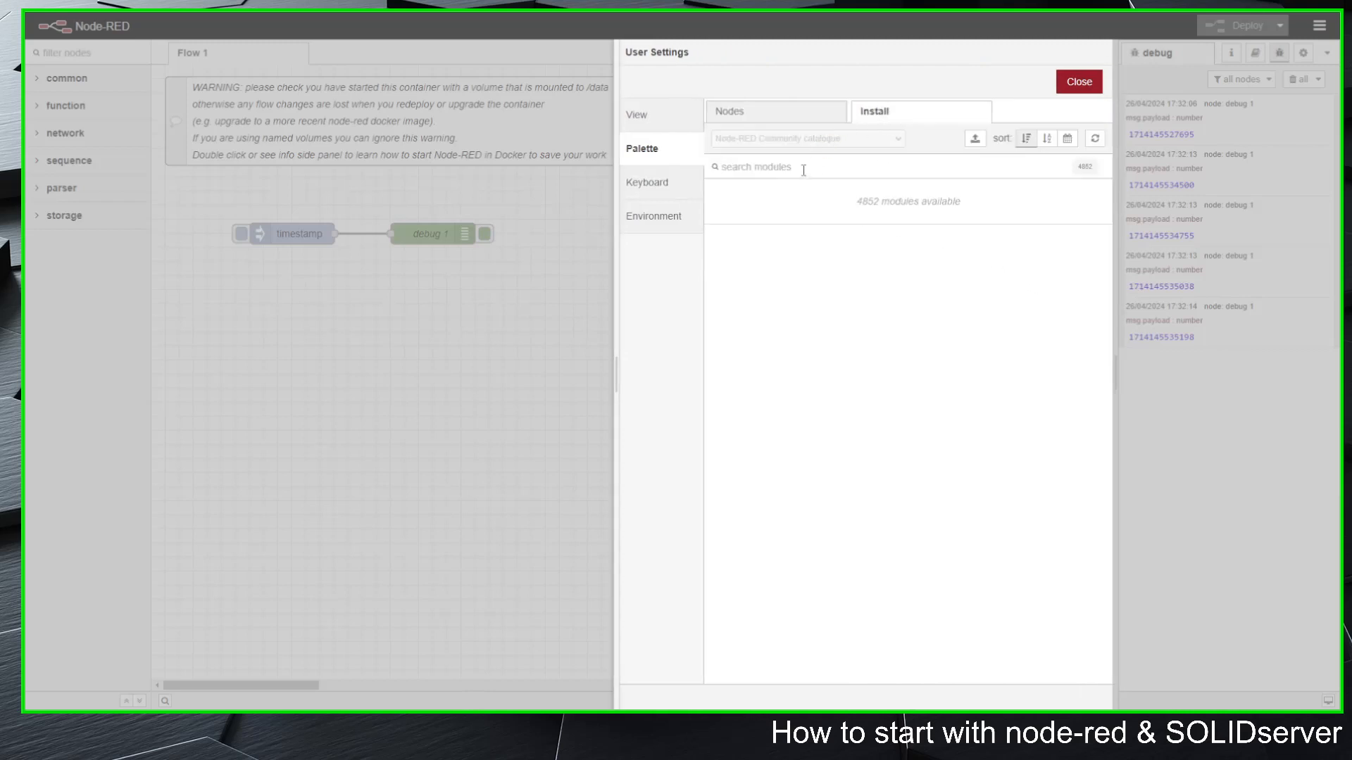
type("et")
left_click(1067, 224)
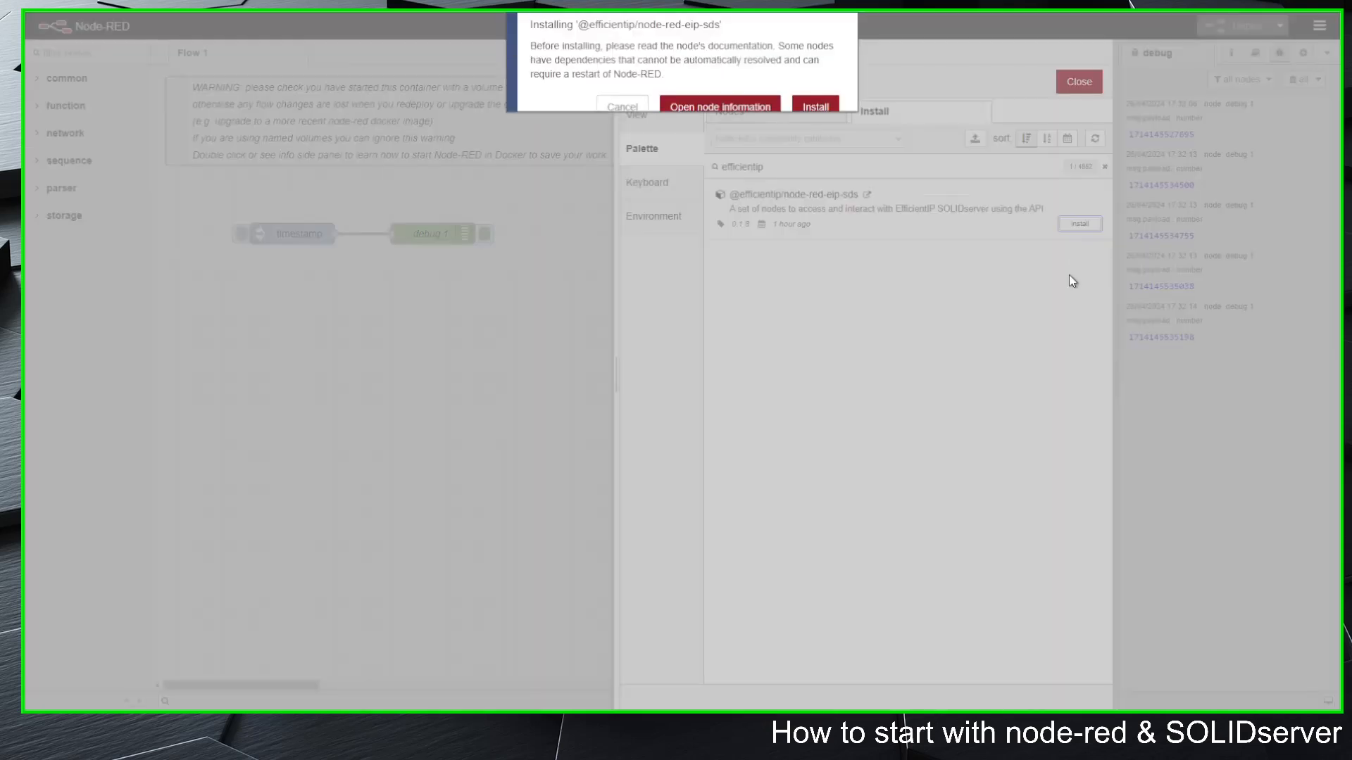
left_click(813, 105)
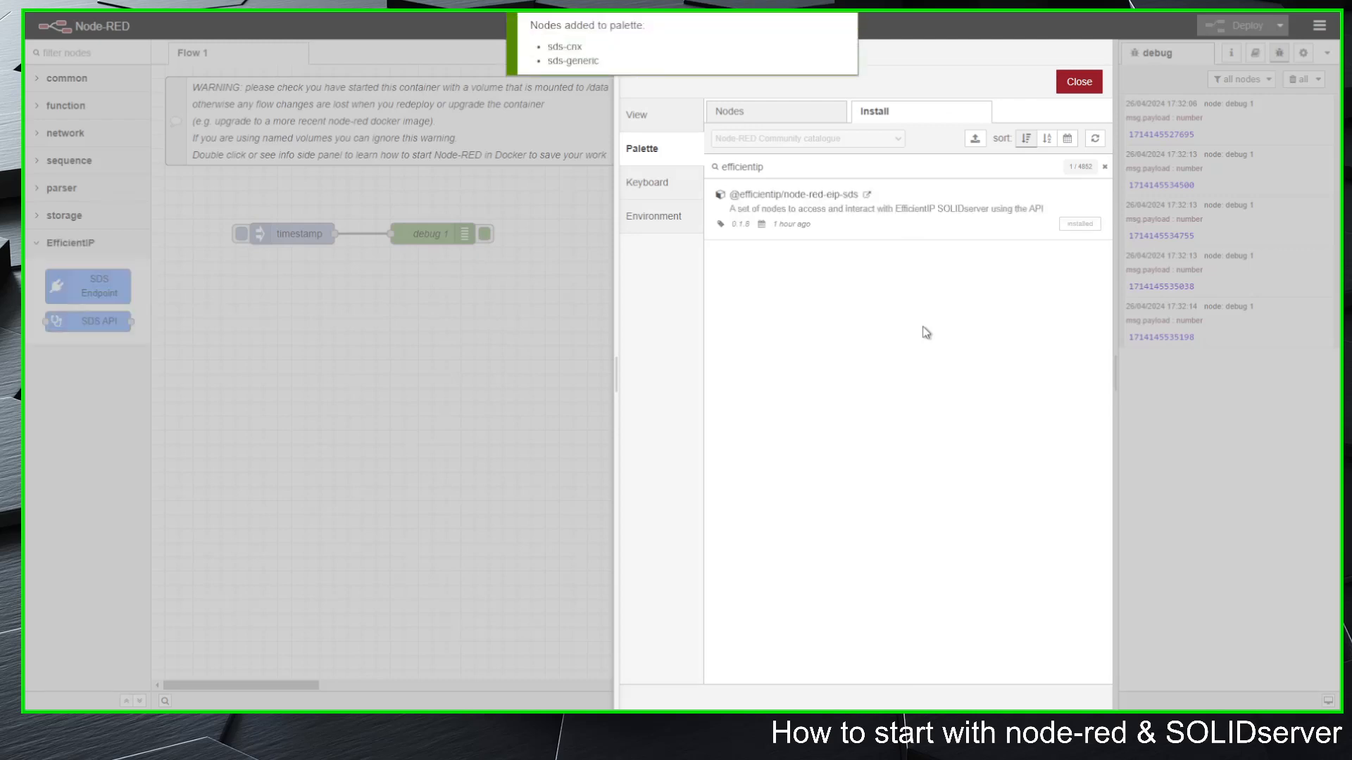
left_click(1078, 80)
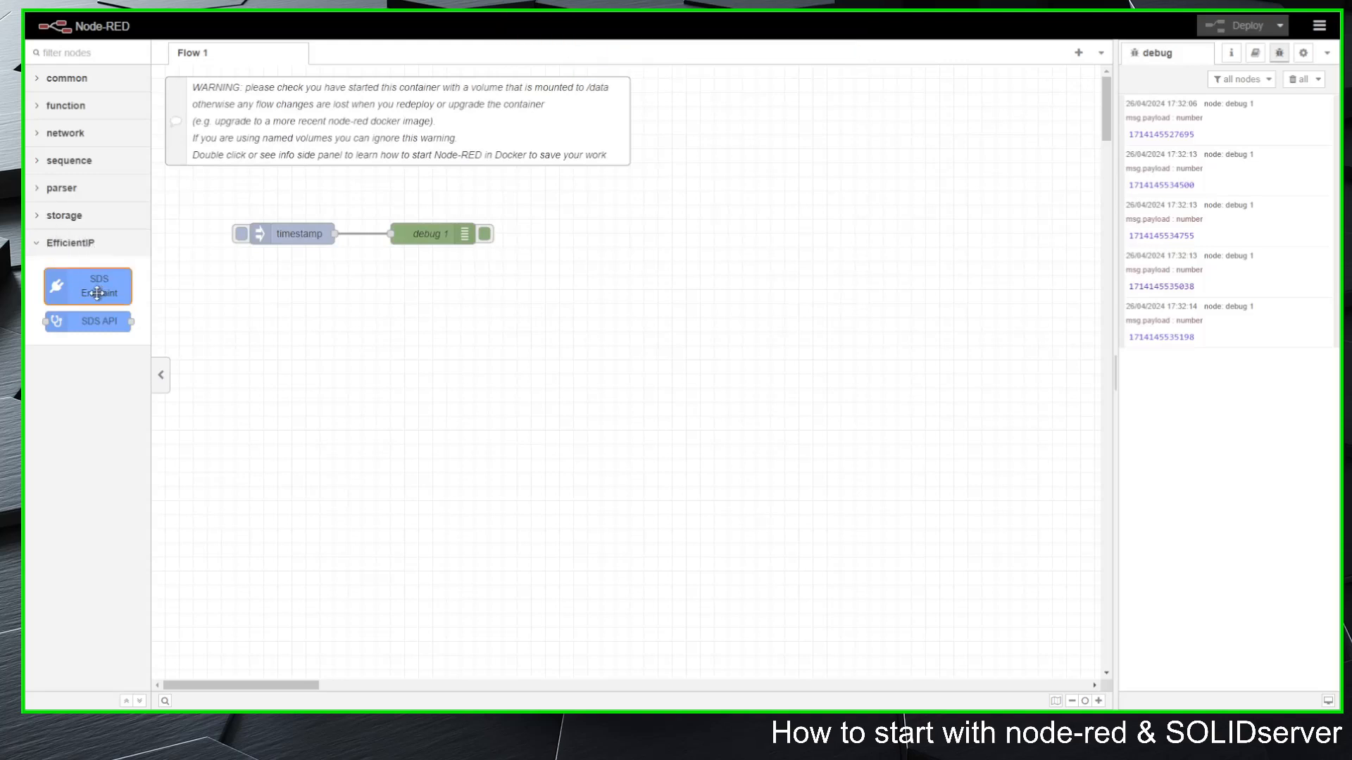
Step: Add an SDS Endpoint node below the inject node and view its endpoint, API user, password and TLS trust settings
left_click_drag(97, 293, 290, 307)
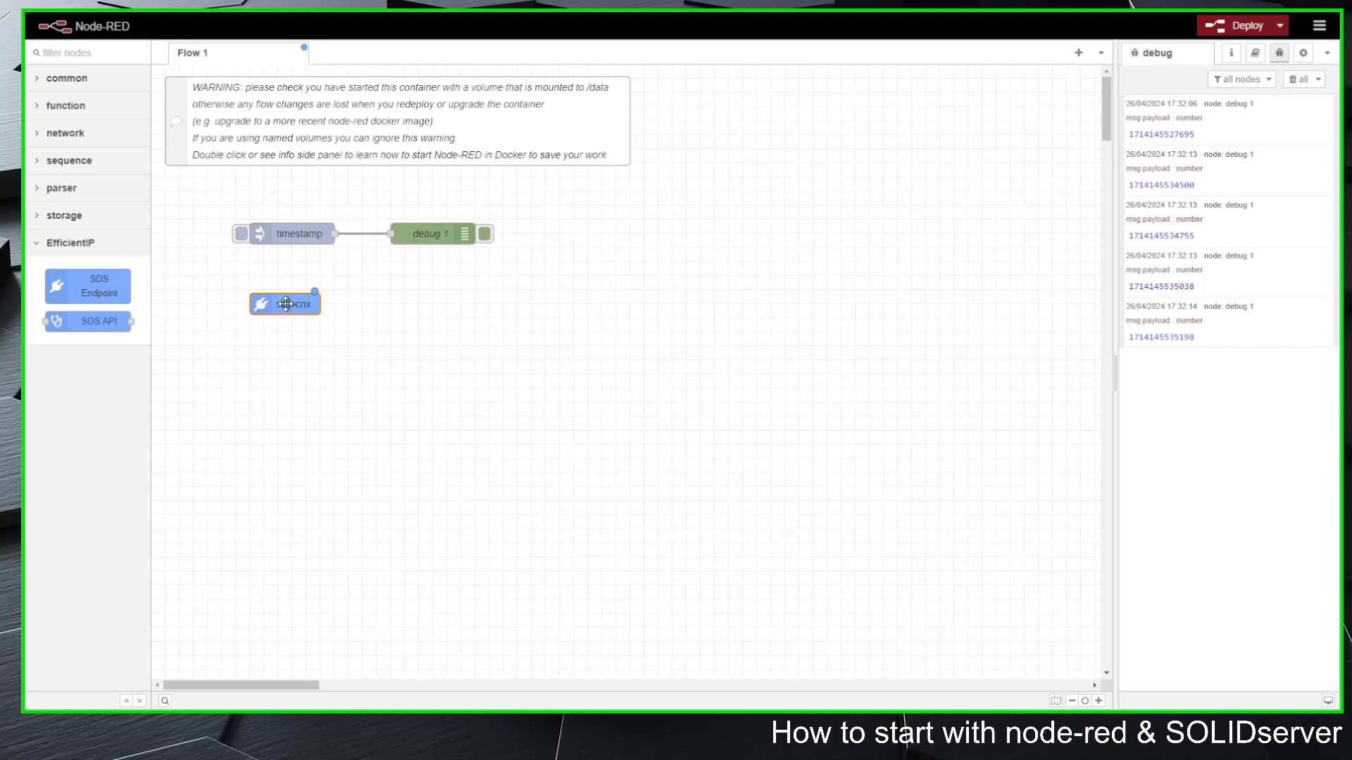
double_click(286, 304)
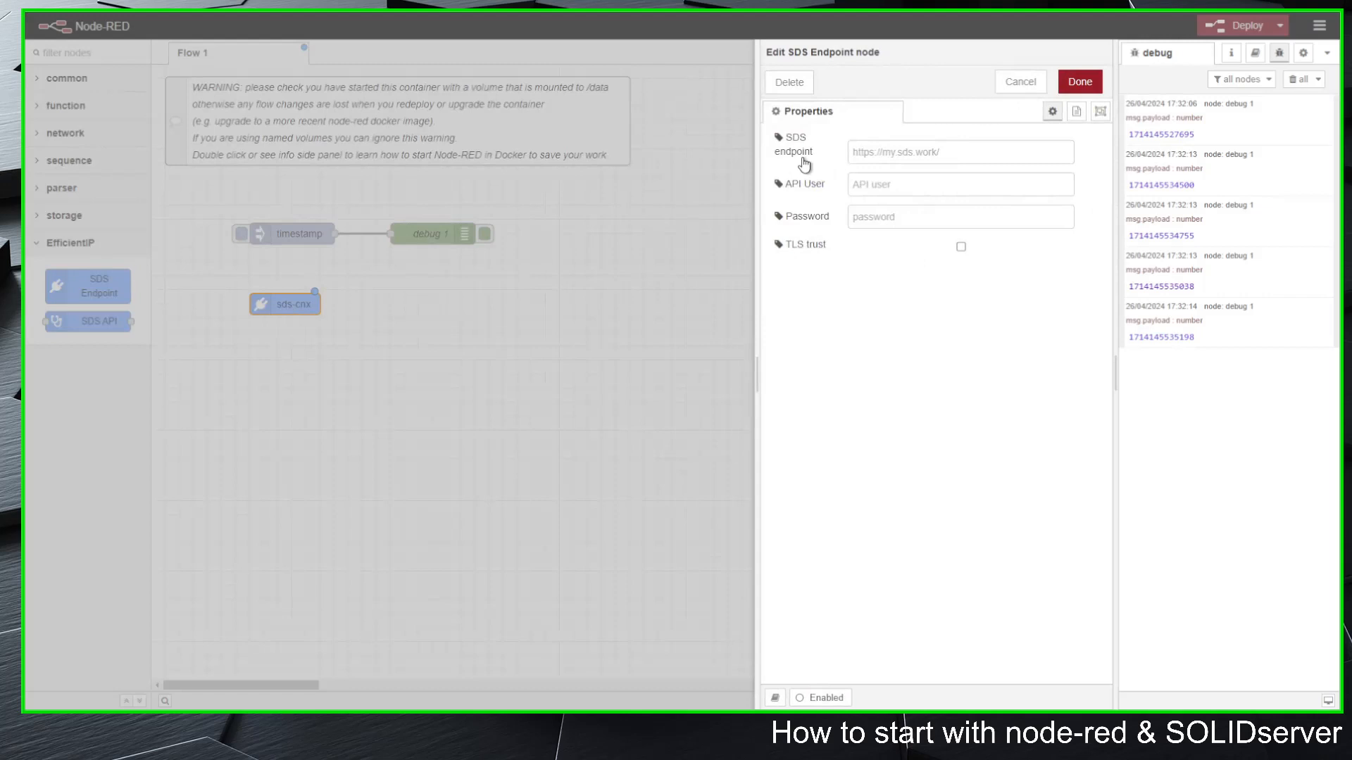
left_click(875, 155)
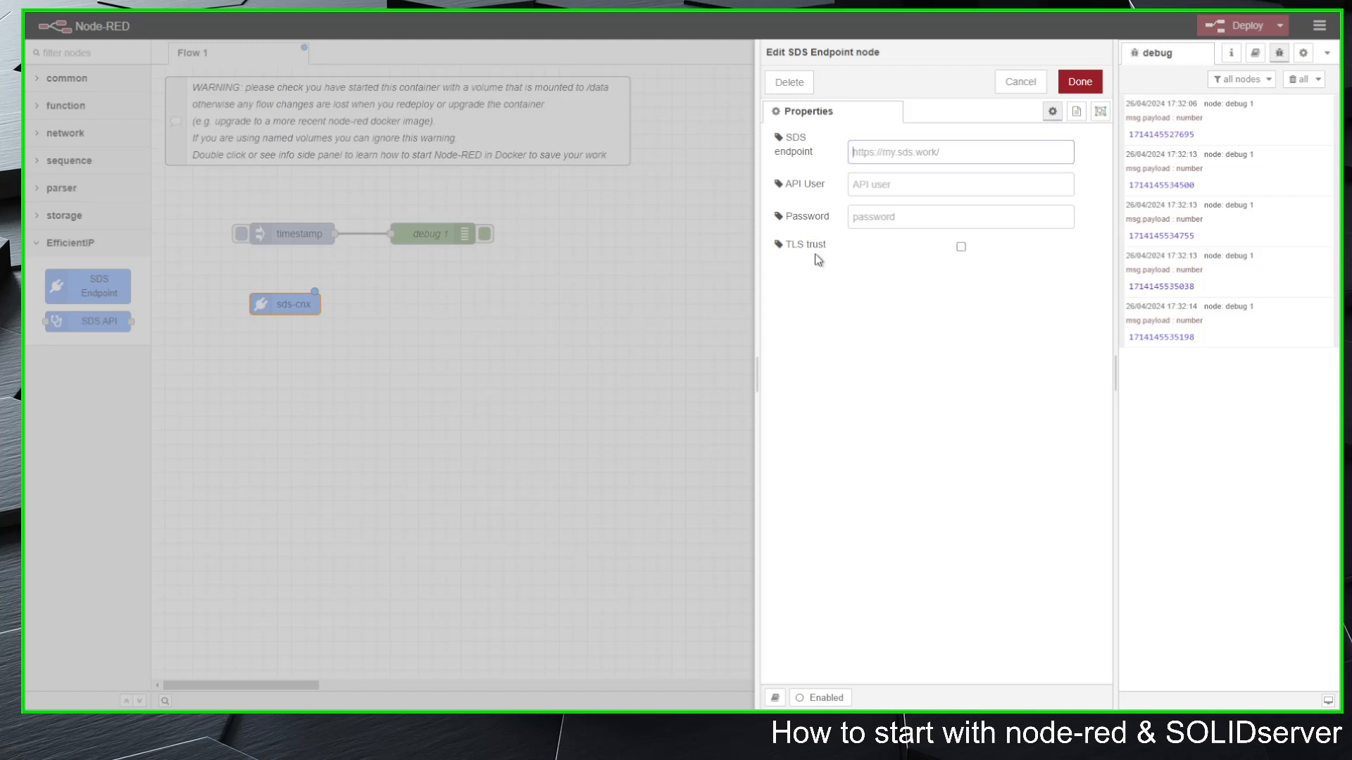
left_click(1021, 83)
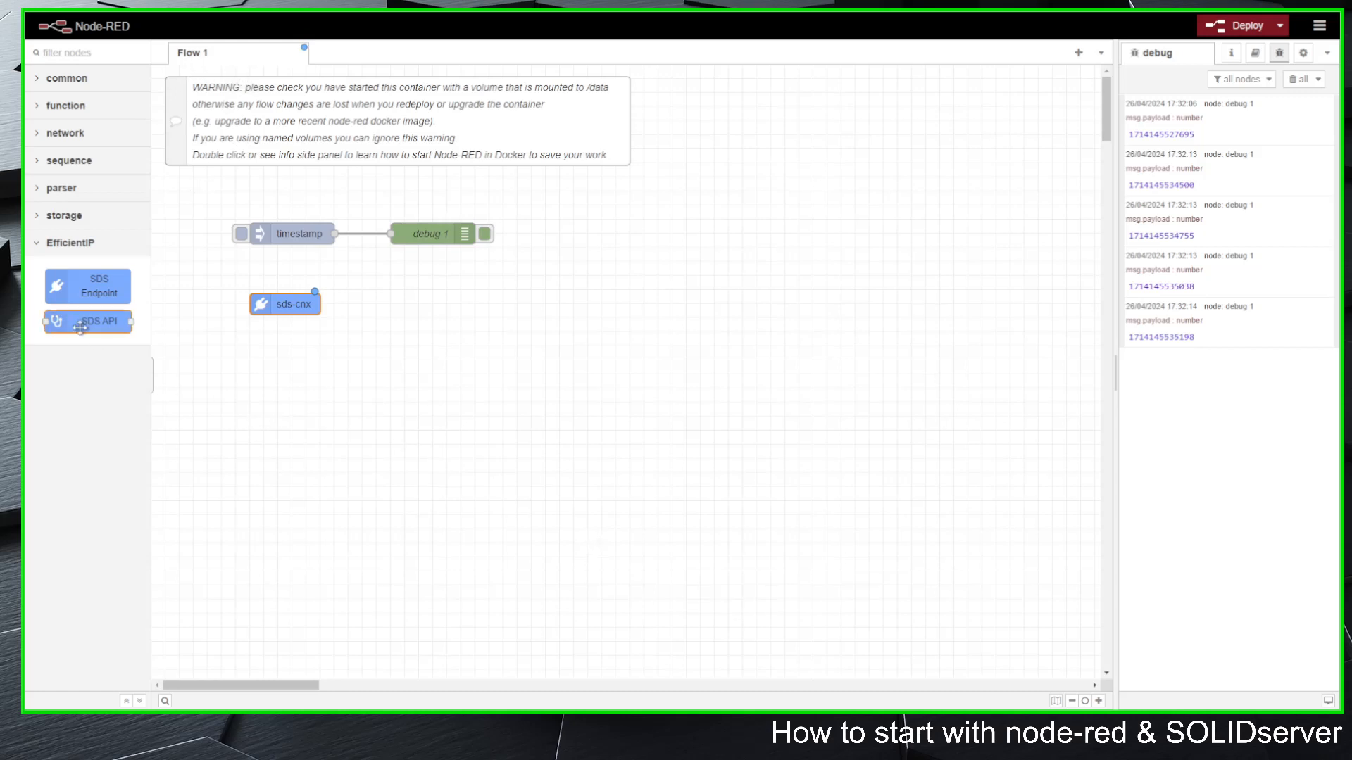
Step: Add an SDS API node beside the SDS Endpoint node and browse its API options for ipam and dns
left_click_drag(86, 321, 470, 303)
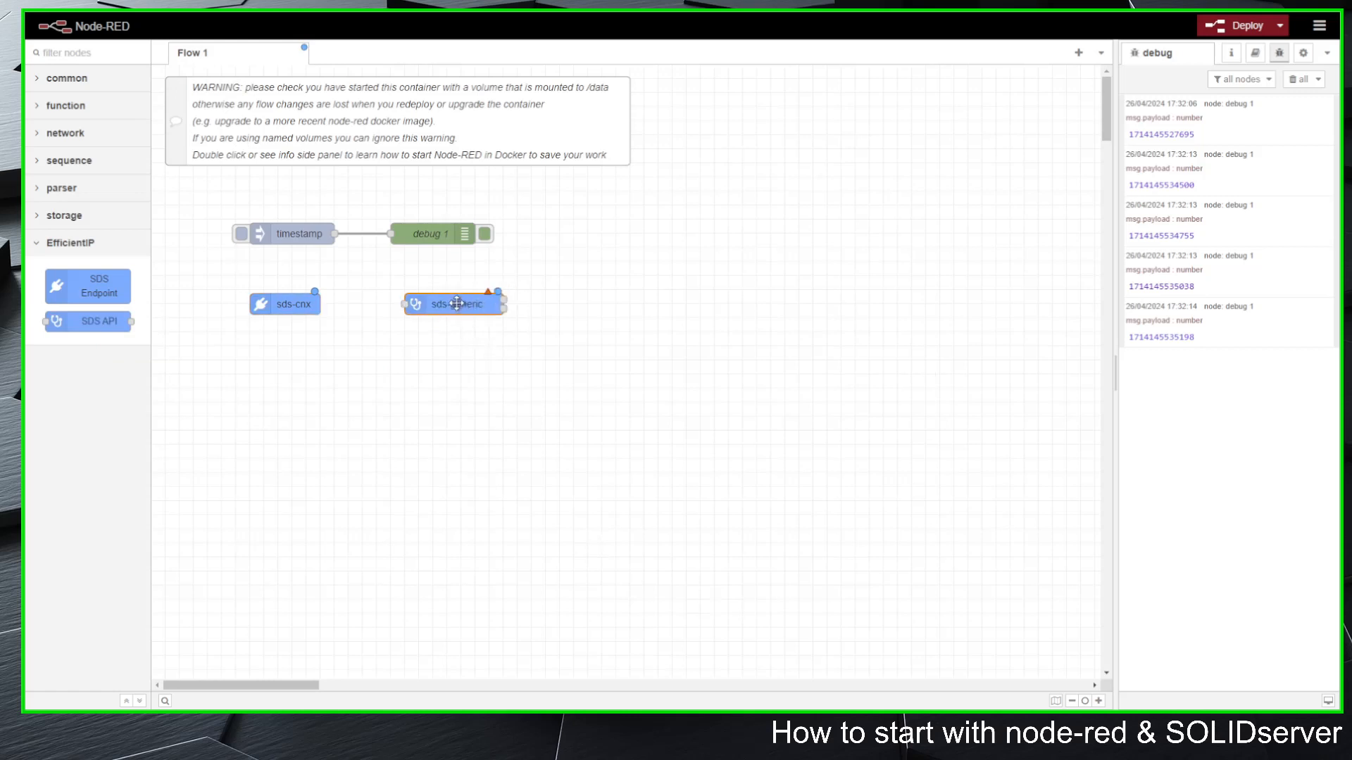
double_click(456, 303)
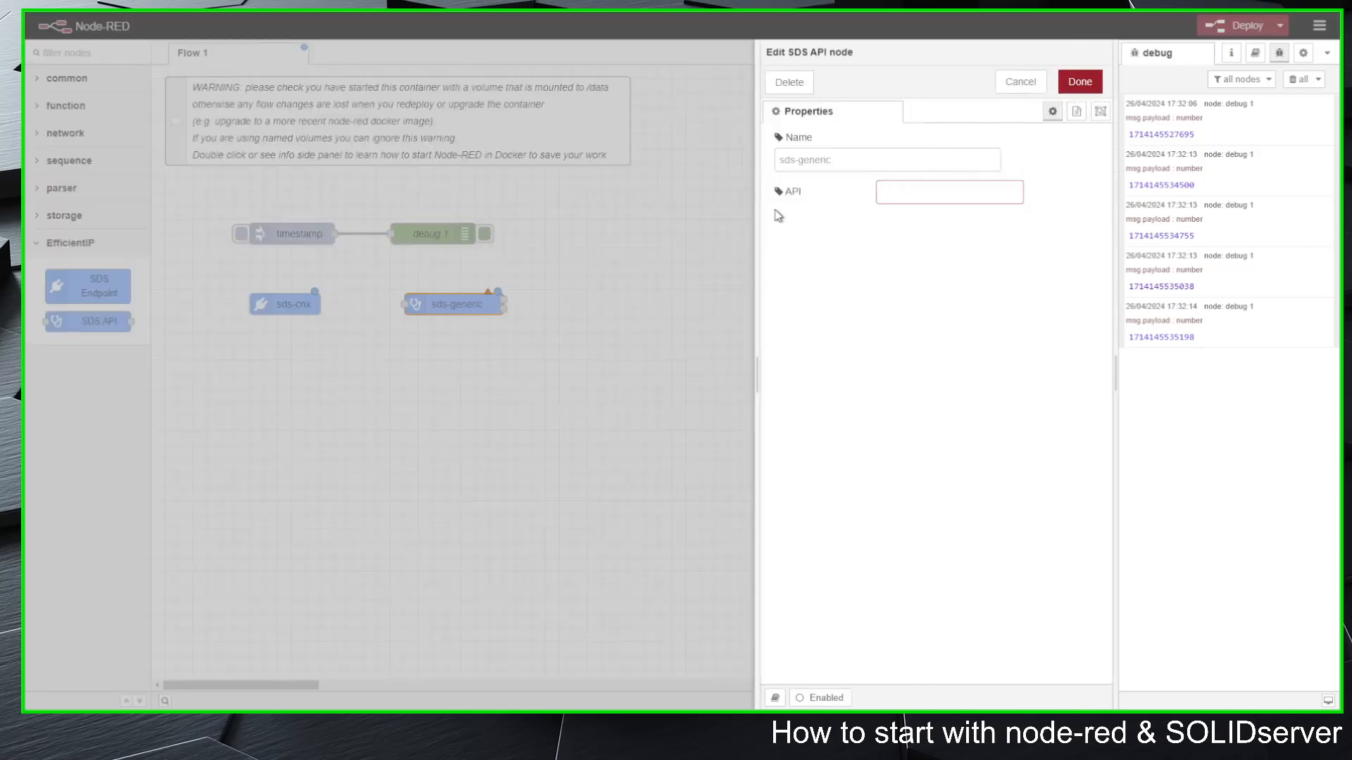
left_click(941, 195)
type("ipam")
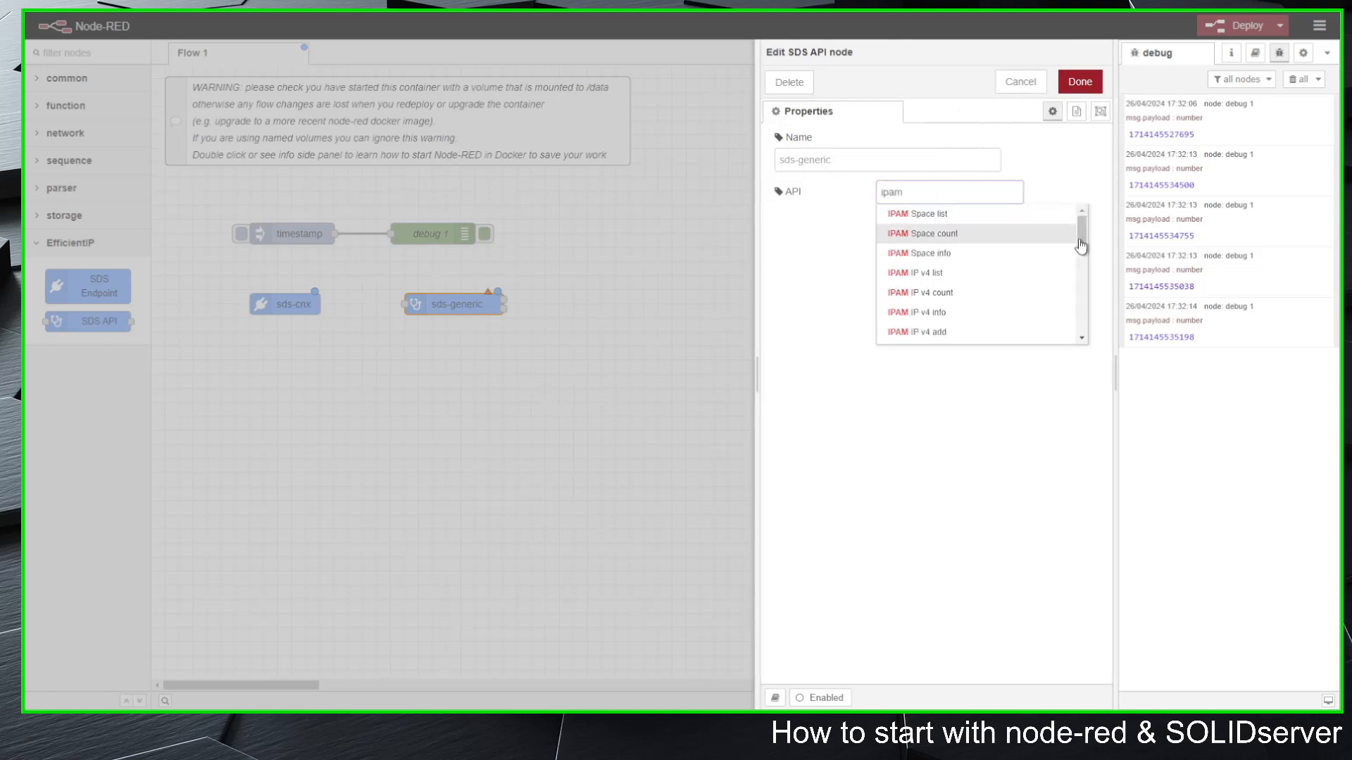
left_click_drag(1084, 226, 1083, 221)
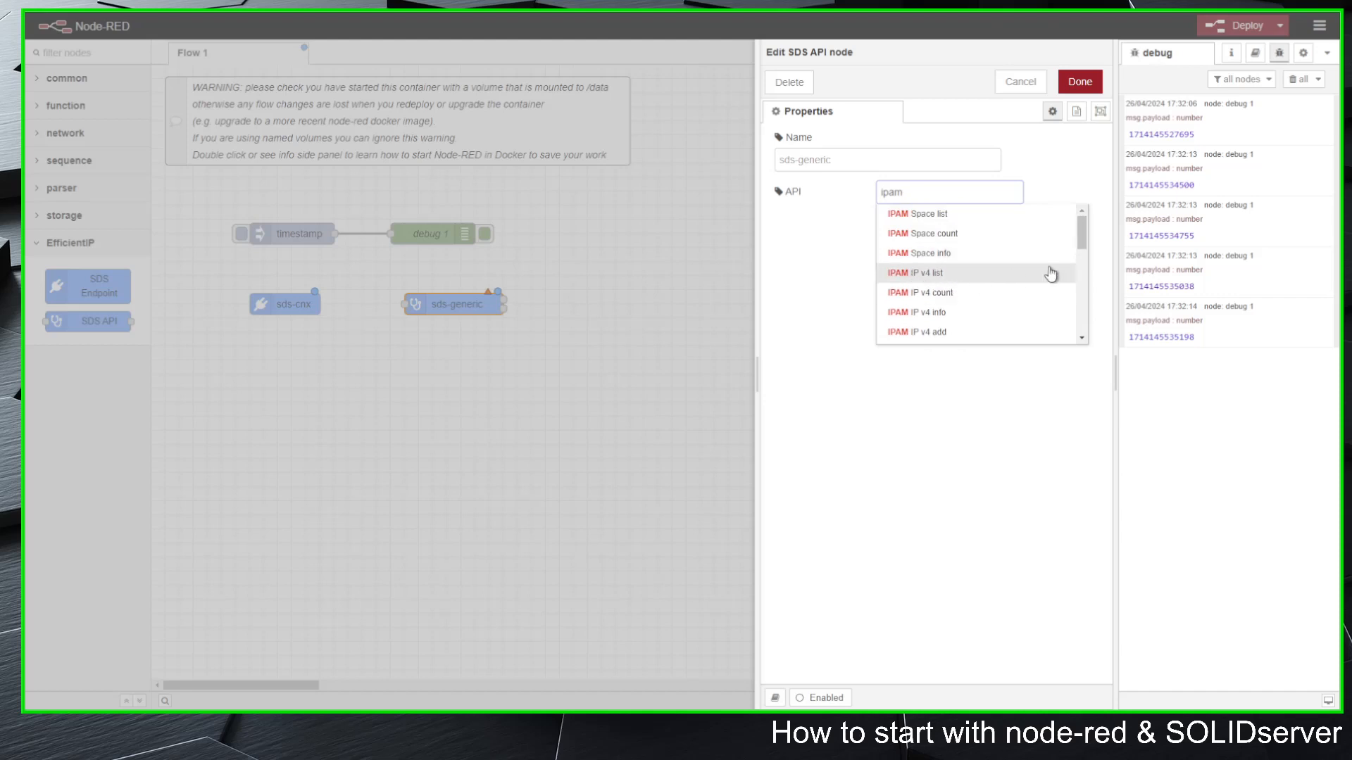
left_click_drag(1084, 231, 1085, 318)
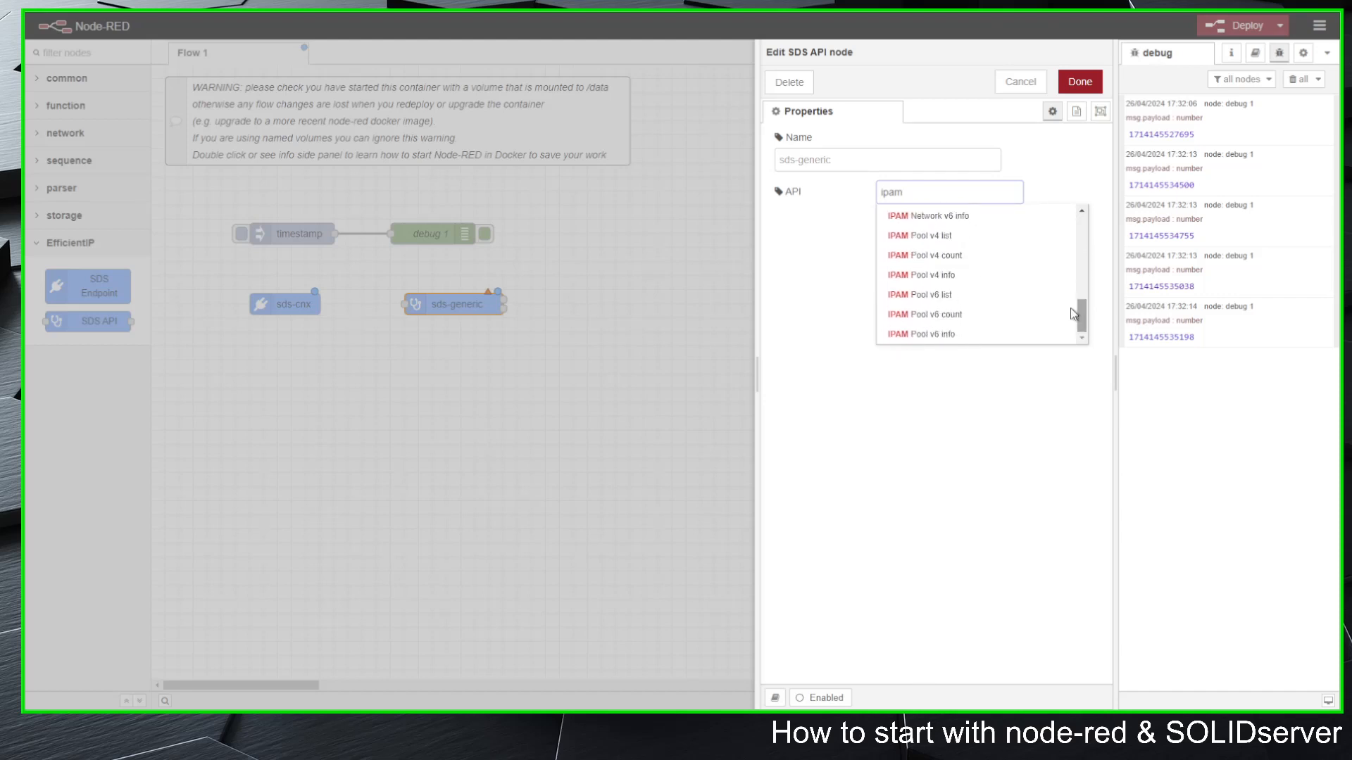
double_click(959, 195)
type("dns")
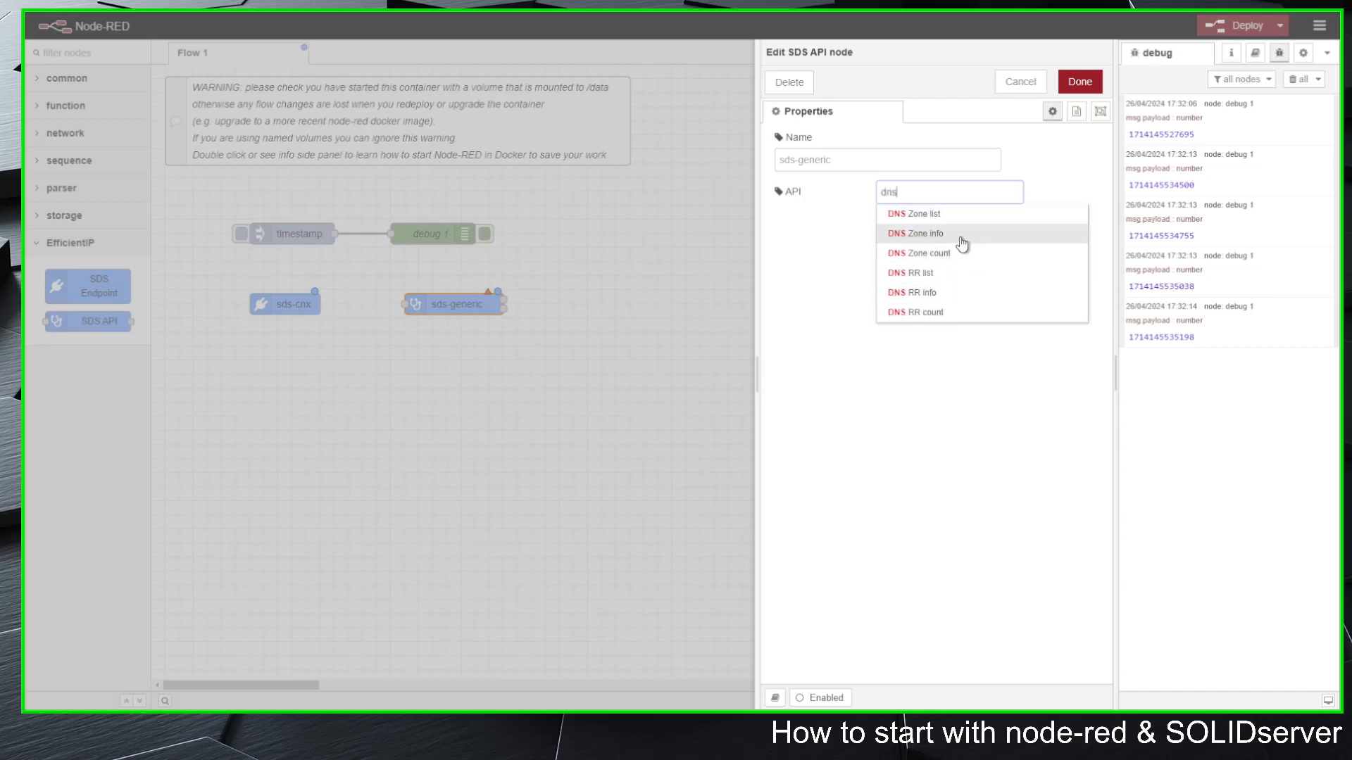
left_click(1022, 82)
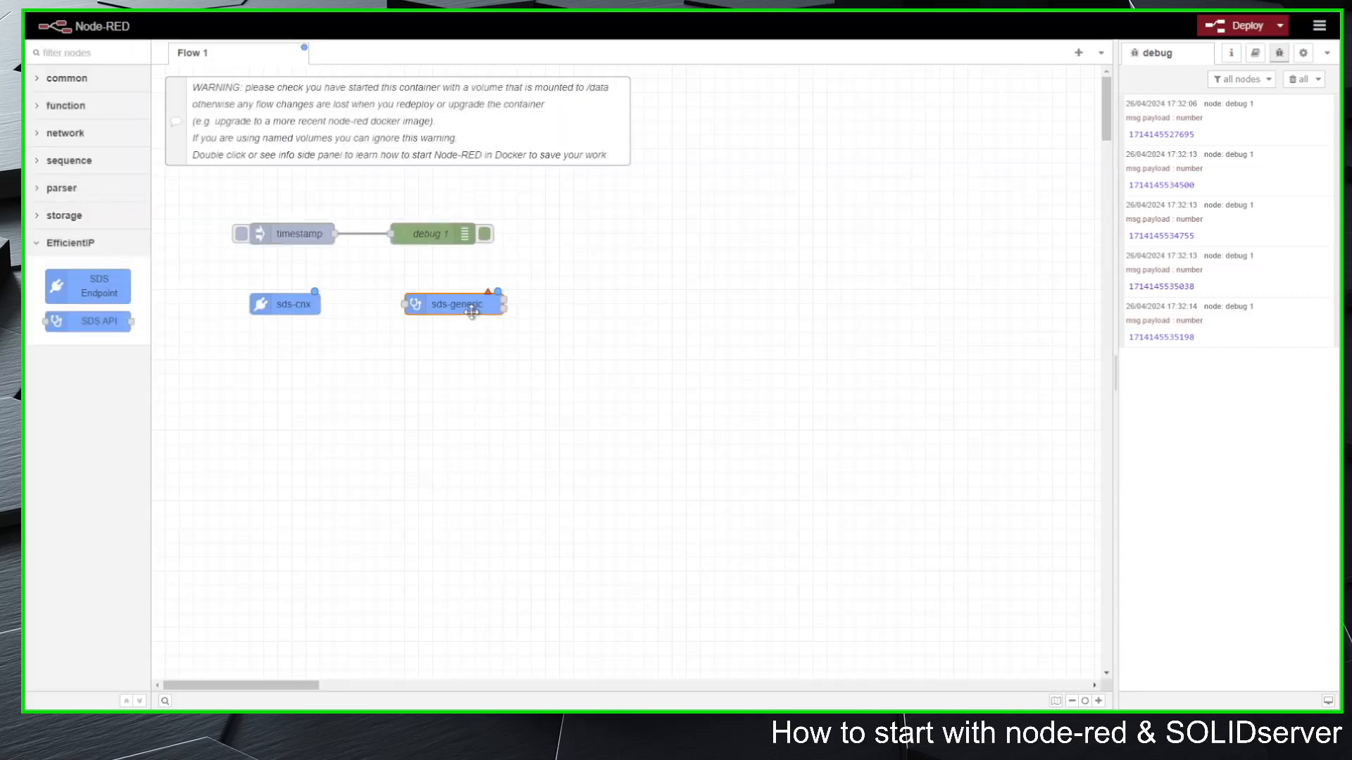
Step: Delete the two SDS nodes and the wired inject and debug nodes from Flow 1, keeping the warning comment
left_click(495, 354)
left_click_drag(204, 263, 584, 374)
key("Delete")
left_click_drag(200, 181, 585, 311)
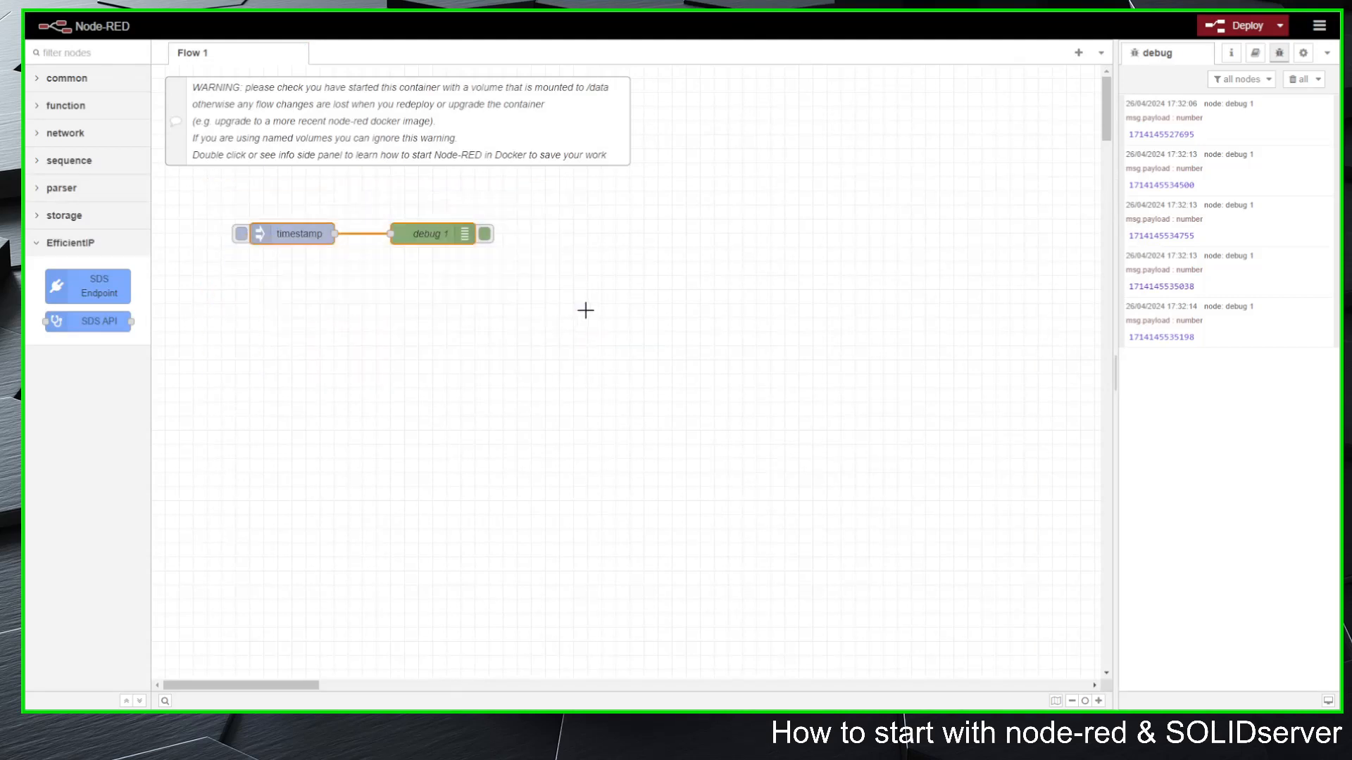
key("Delete")
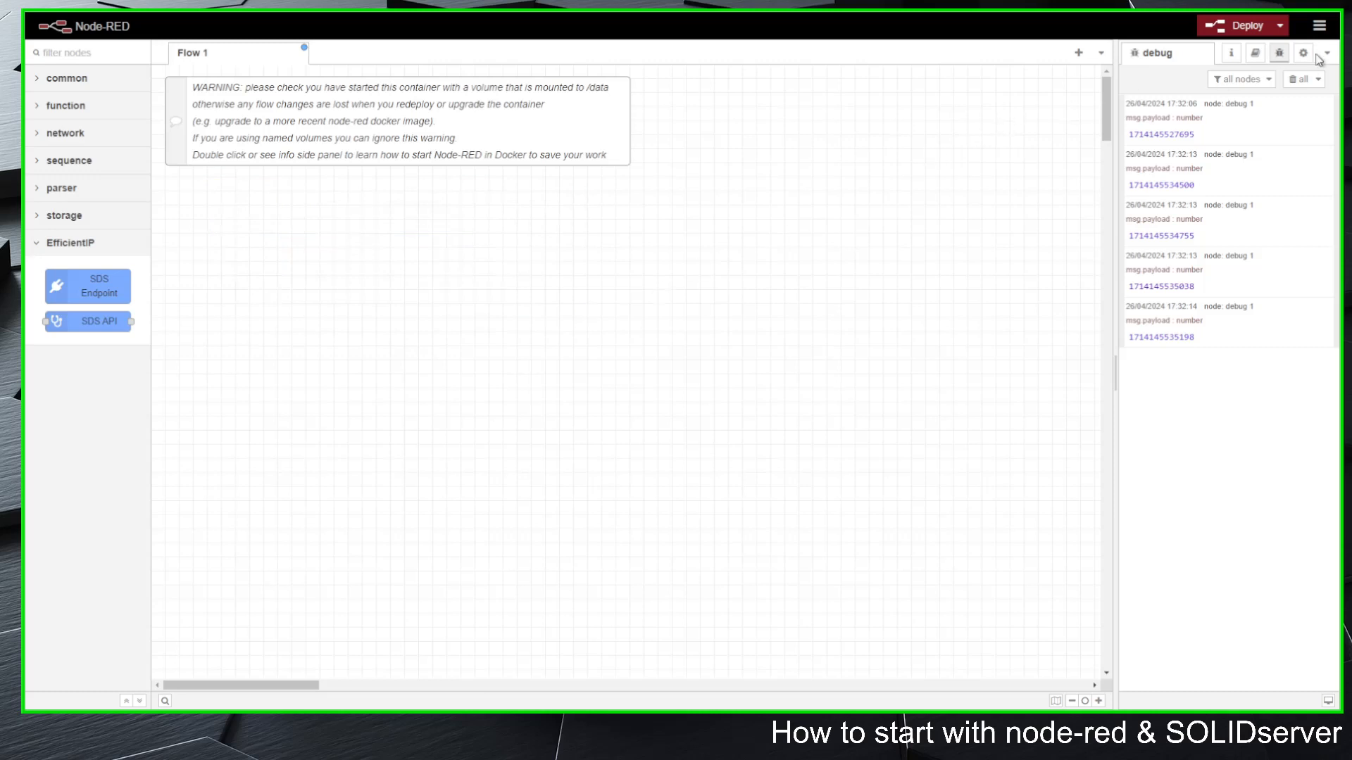
left_click(1319, 25)
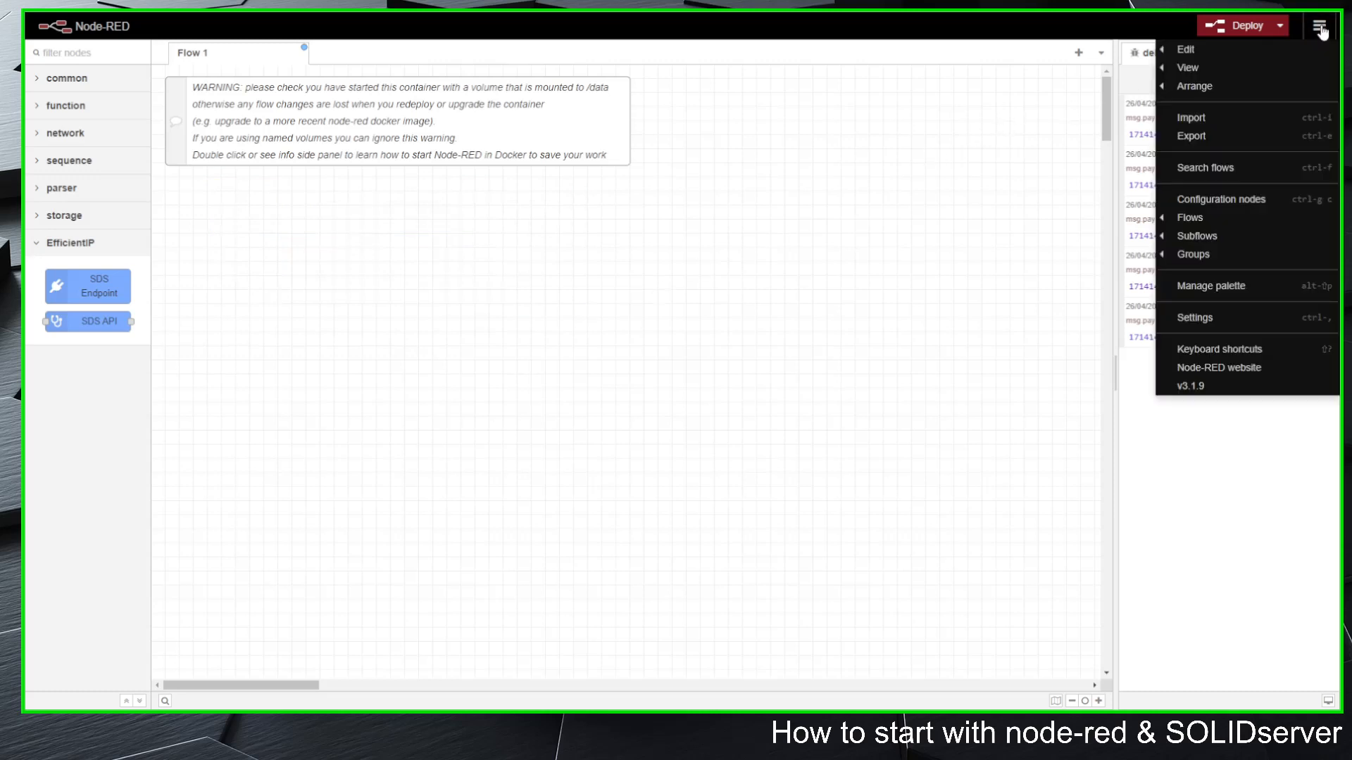
left_click(1198, 120)
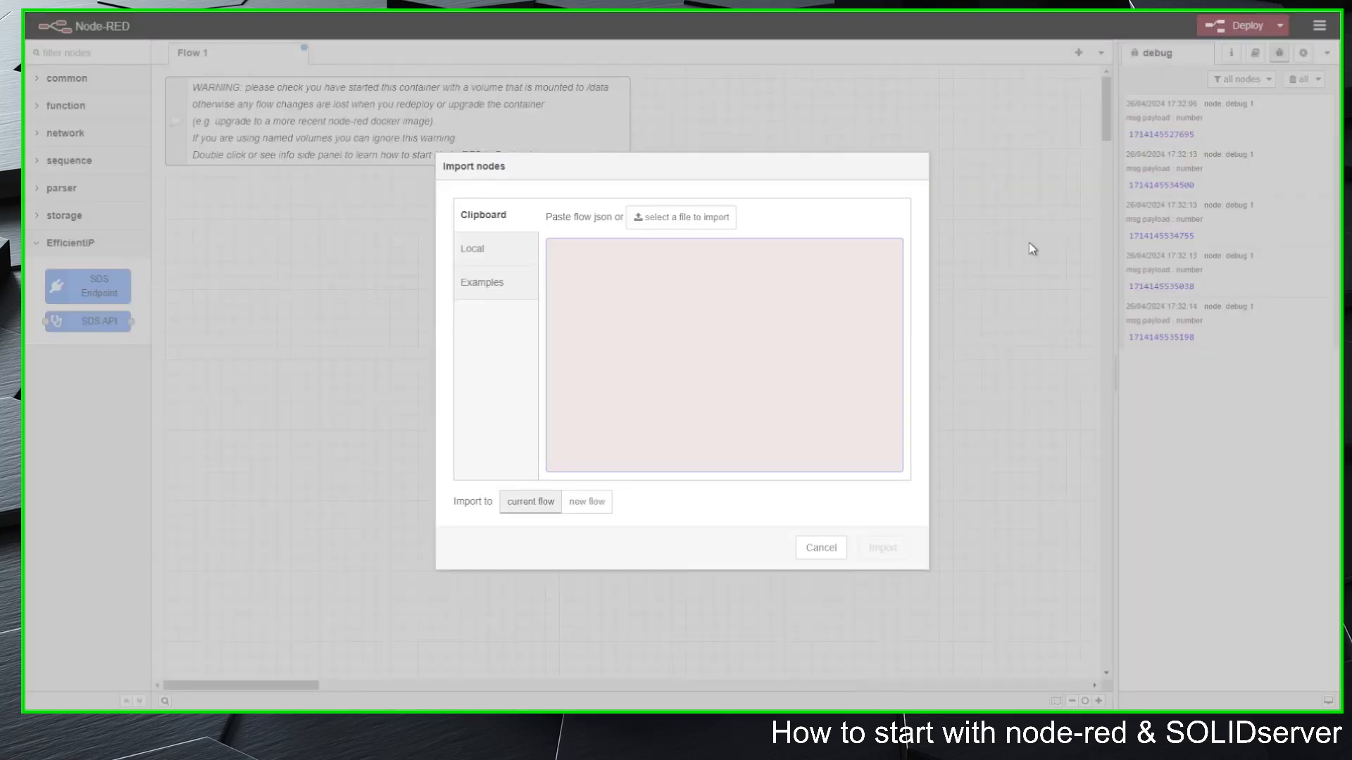
left_click(484, 289)
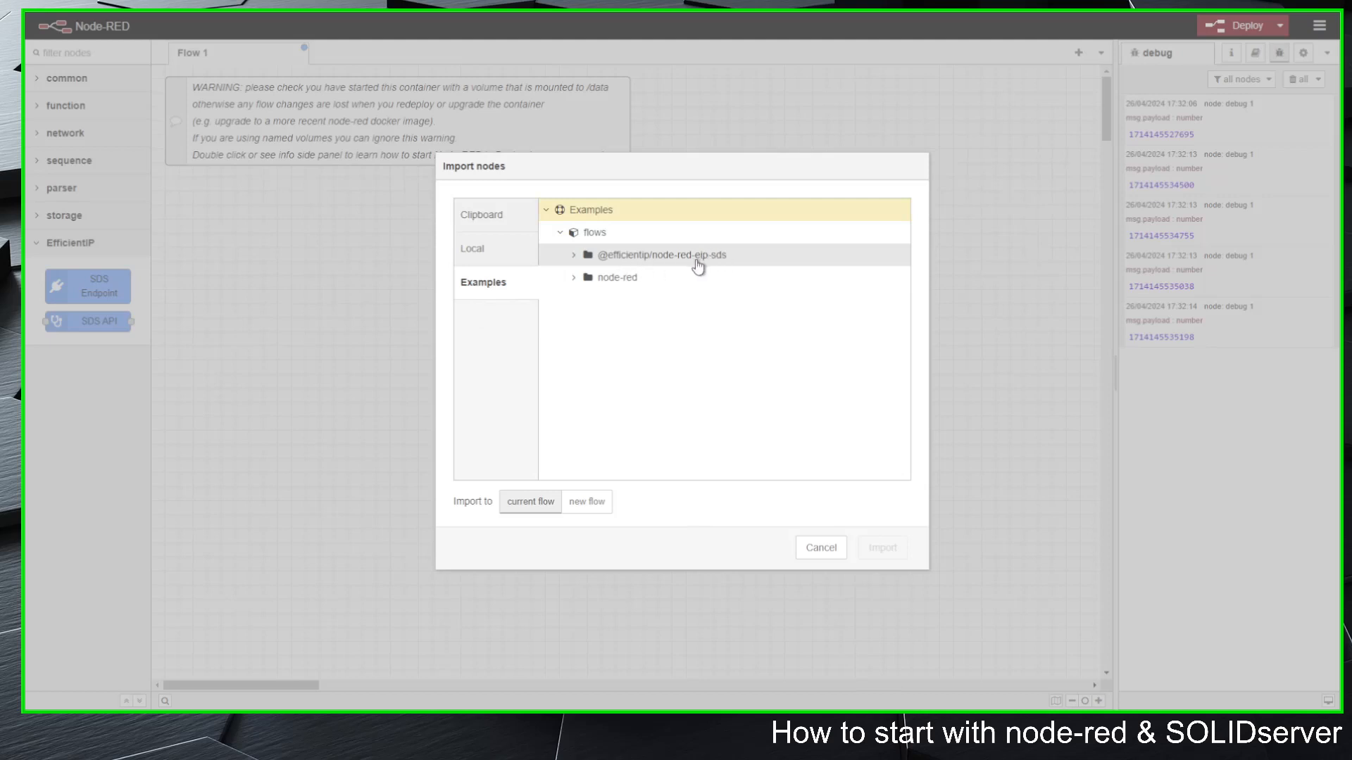
left_click(575, 256)
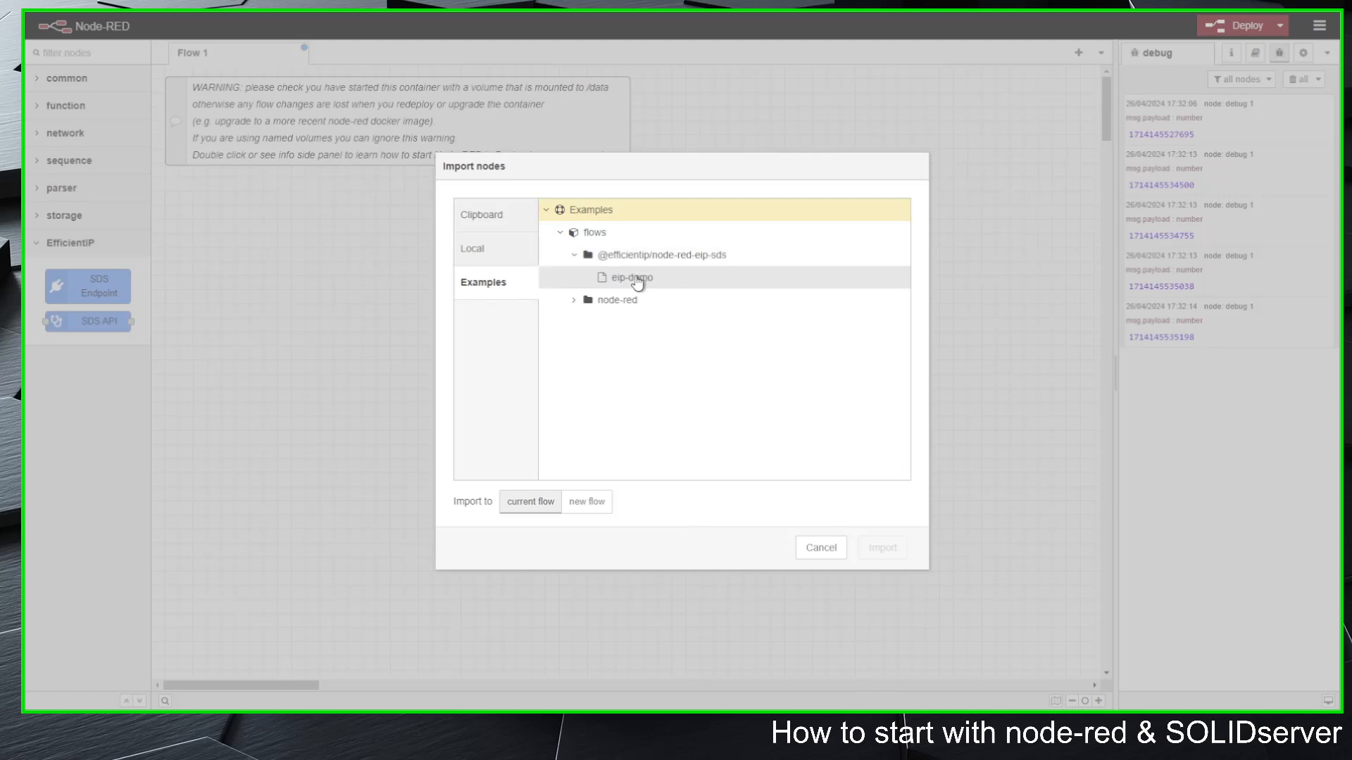
left_click(636, 279)
left_click(882, 548)
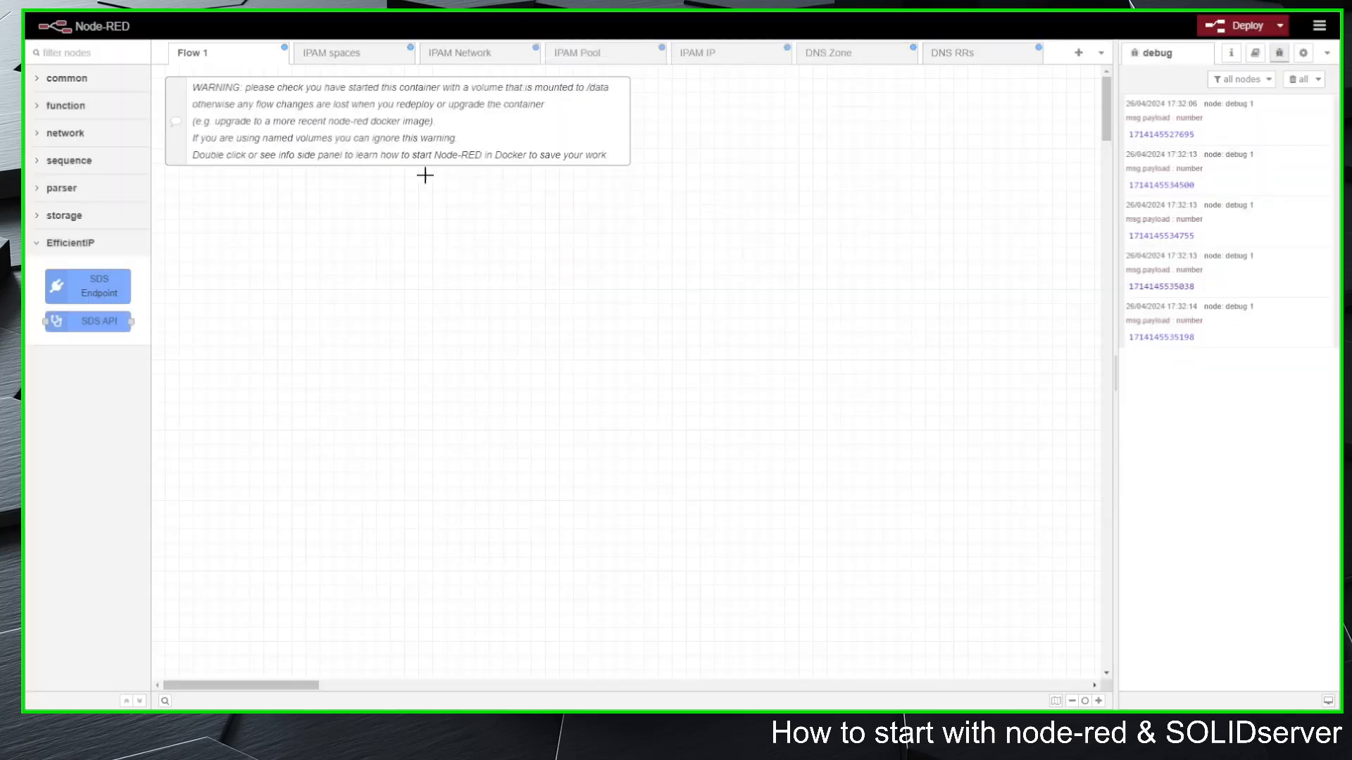
left_click(344, 57)
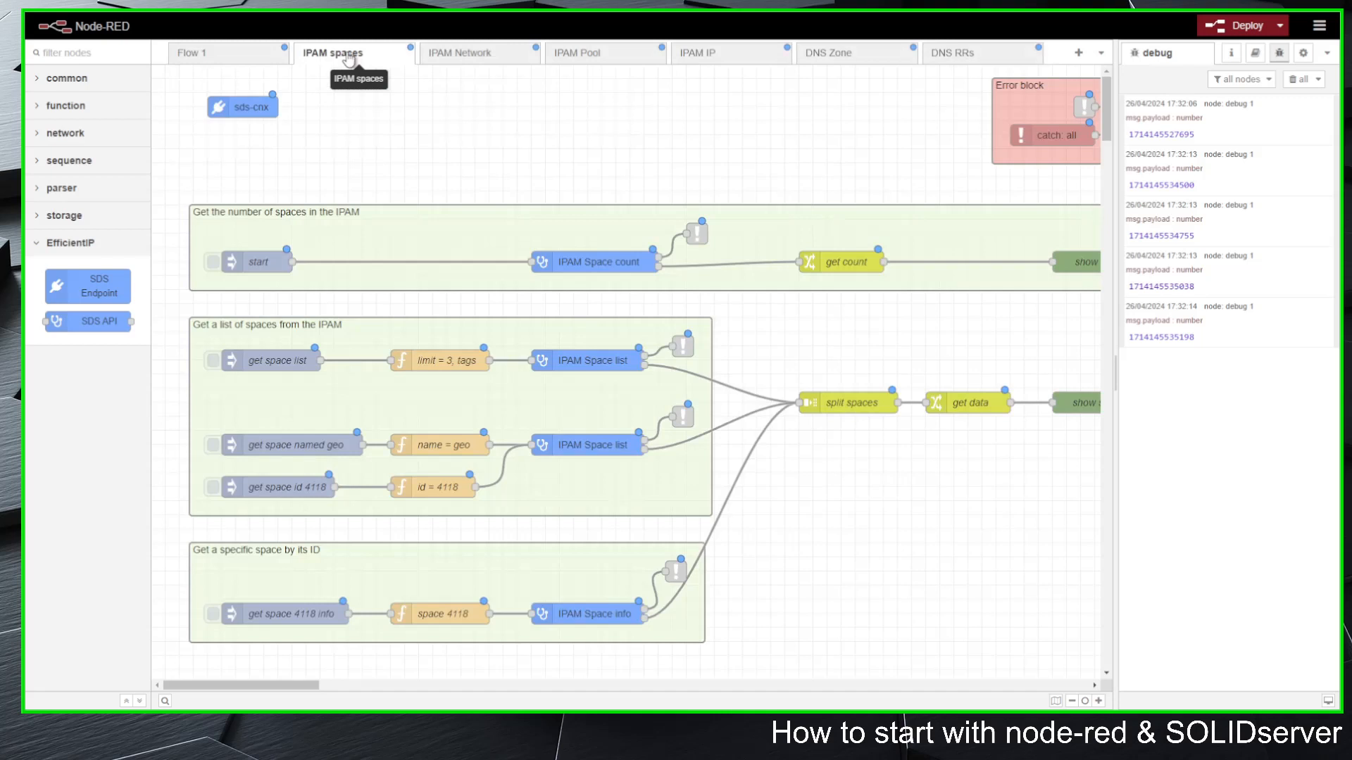
left_click(1111, 375)
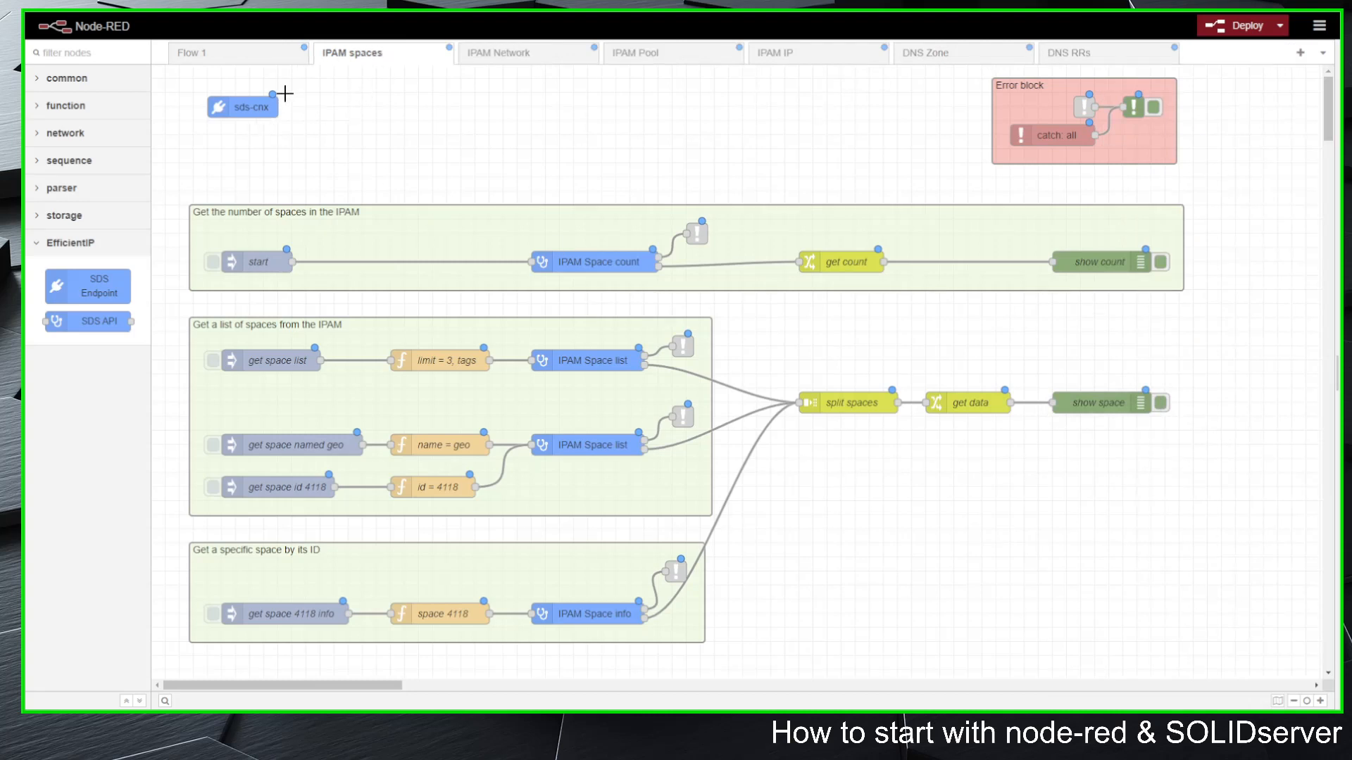
double_click(247, 107)
left_click(1141, 153)
type("h")
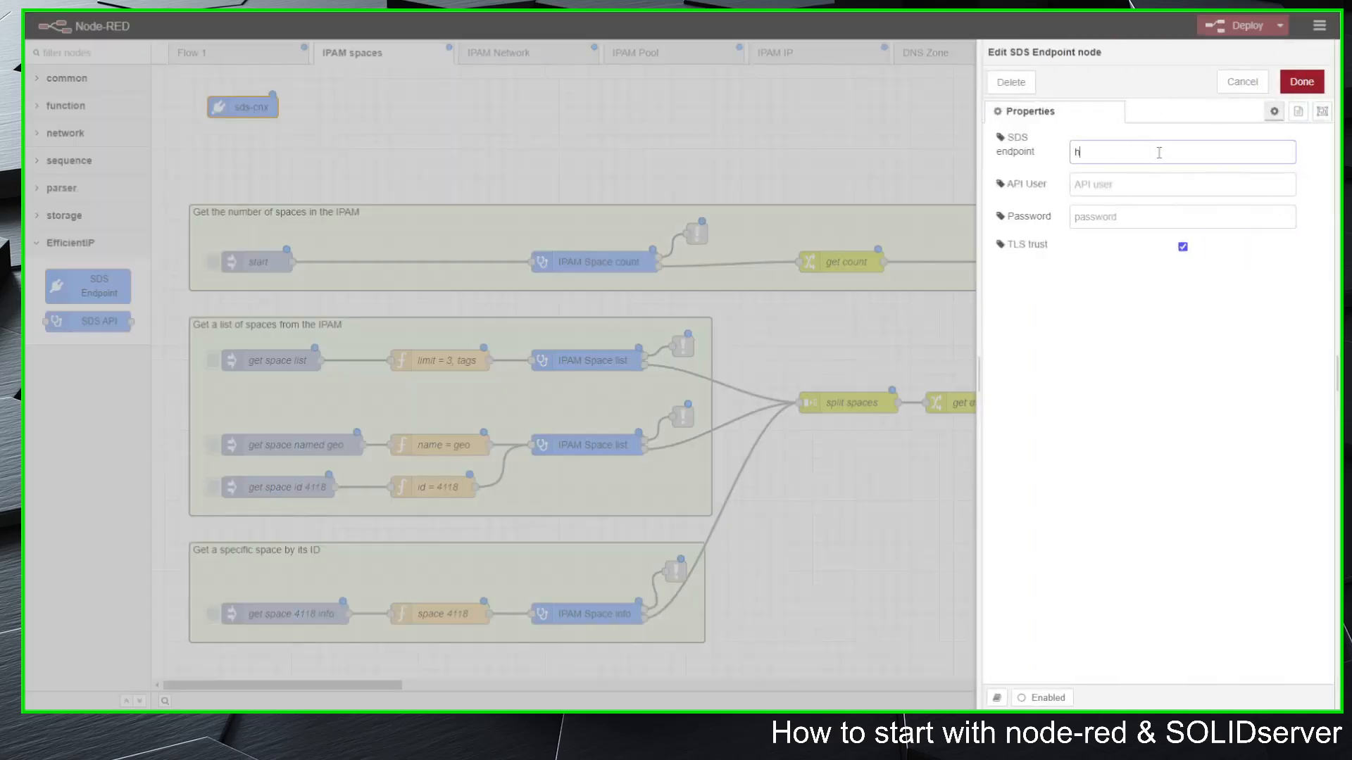
type("ttps://sds01.home")
key("Tab")
type("alex")
key("Tab")
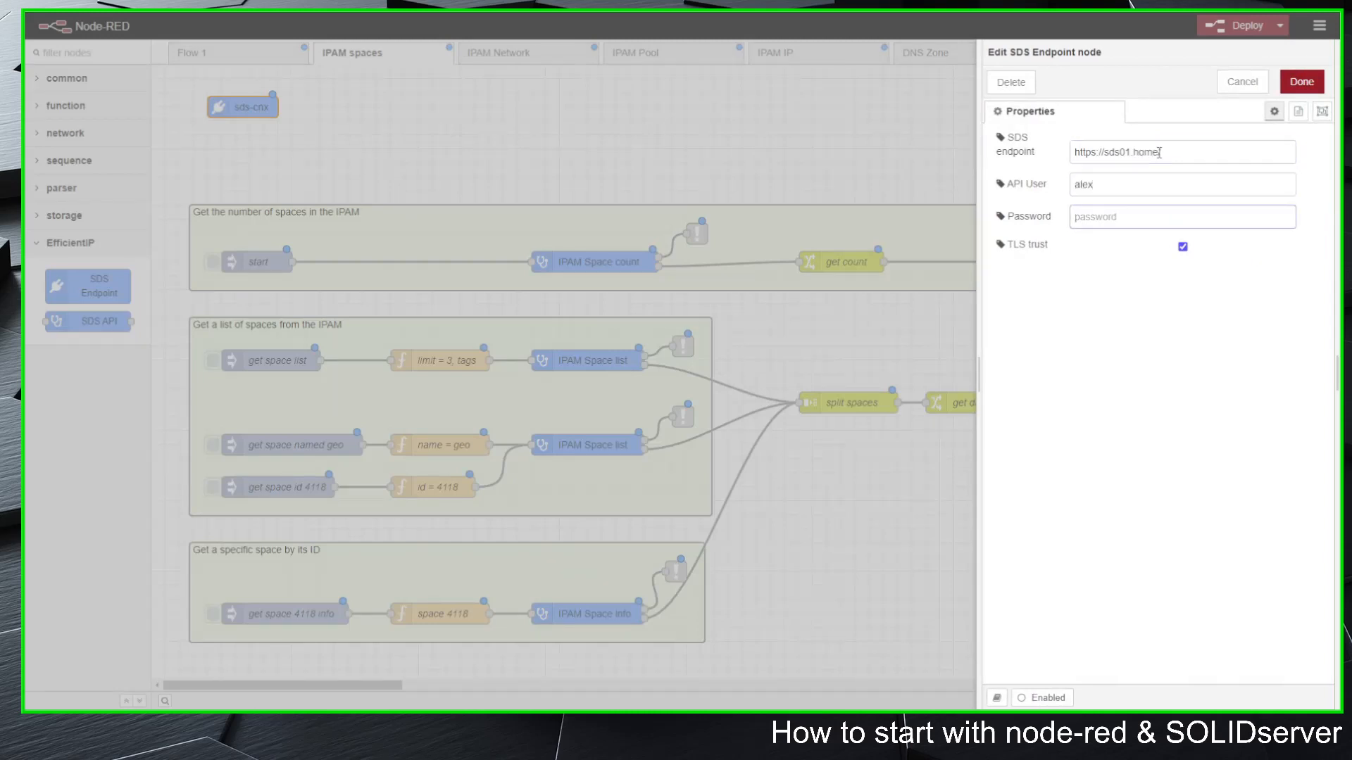
type("•••••")
left_click(1303, 82)
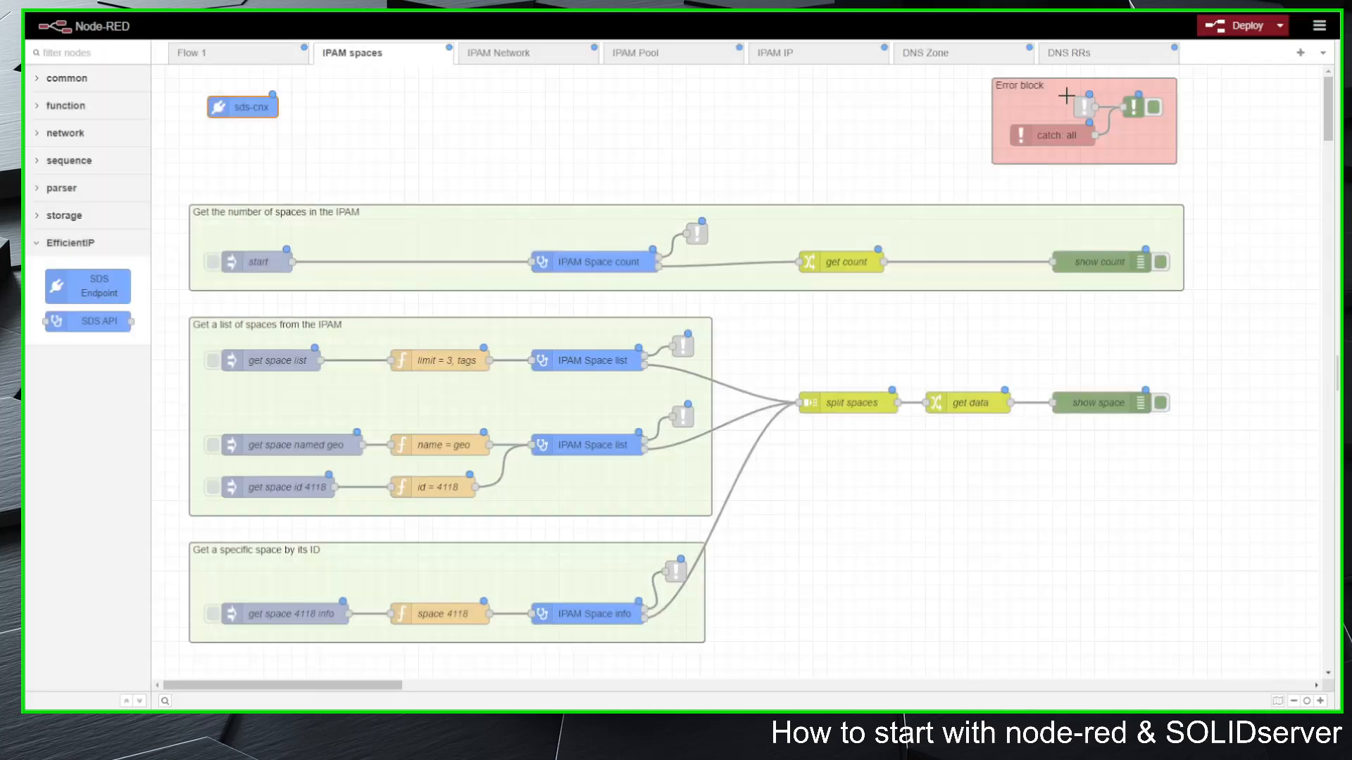
left_click(1241, 26)
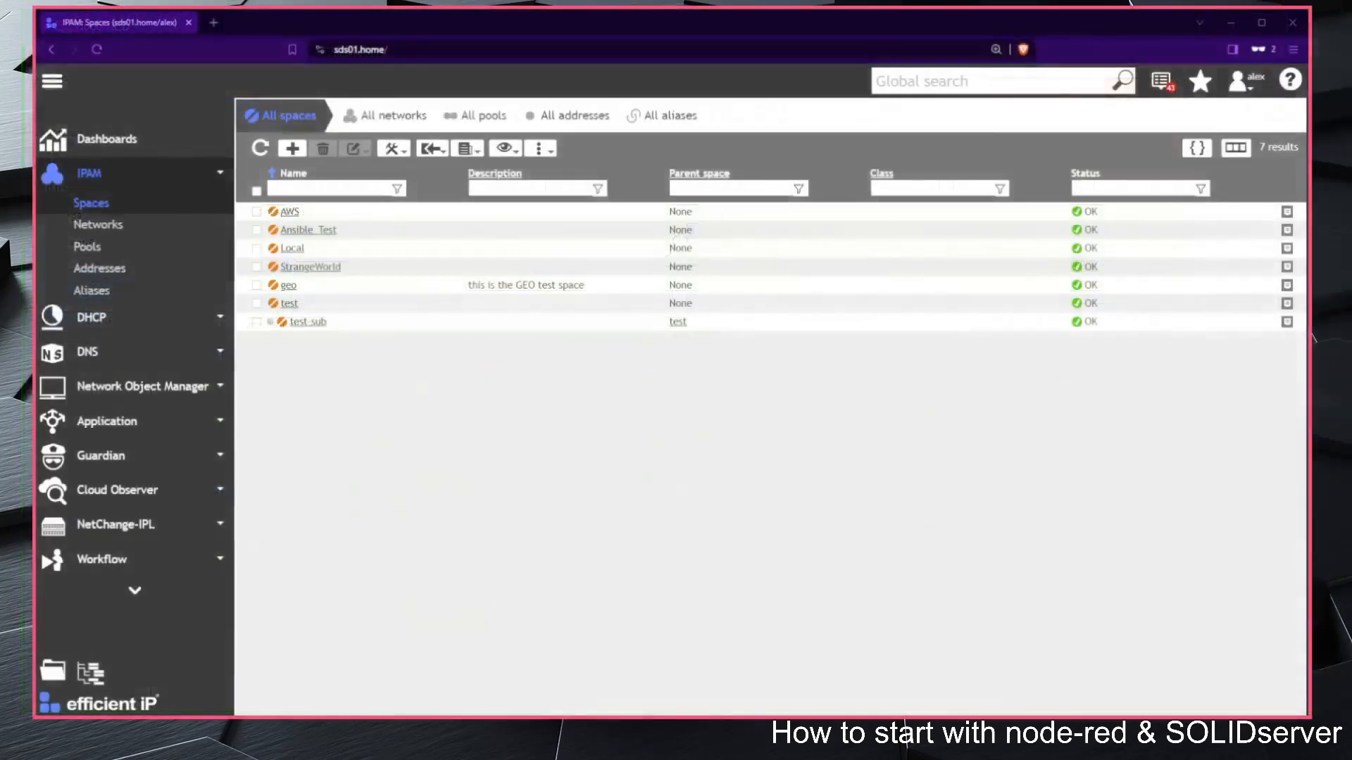
Step: Switch to the SOLIDserver web interface and refresh the list of all IPAM spaces
left_click(260, 148)
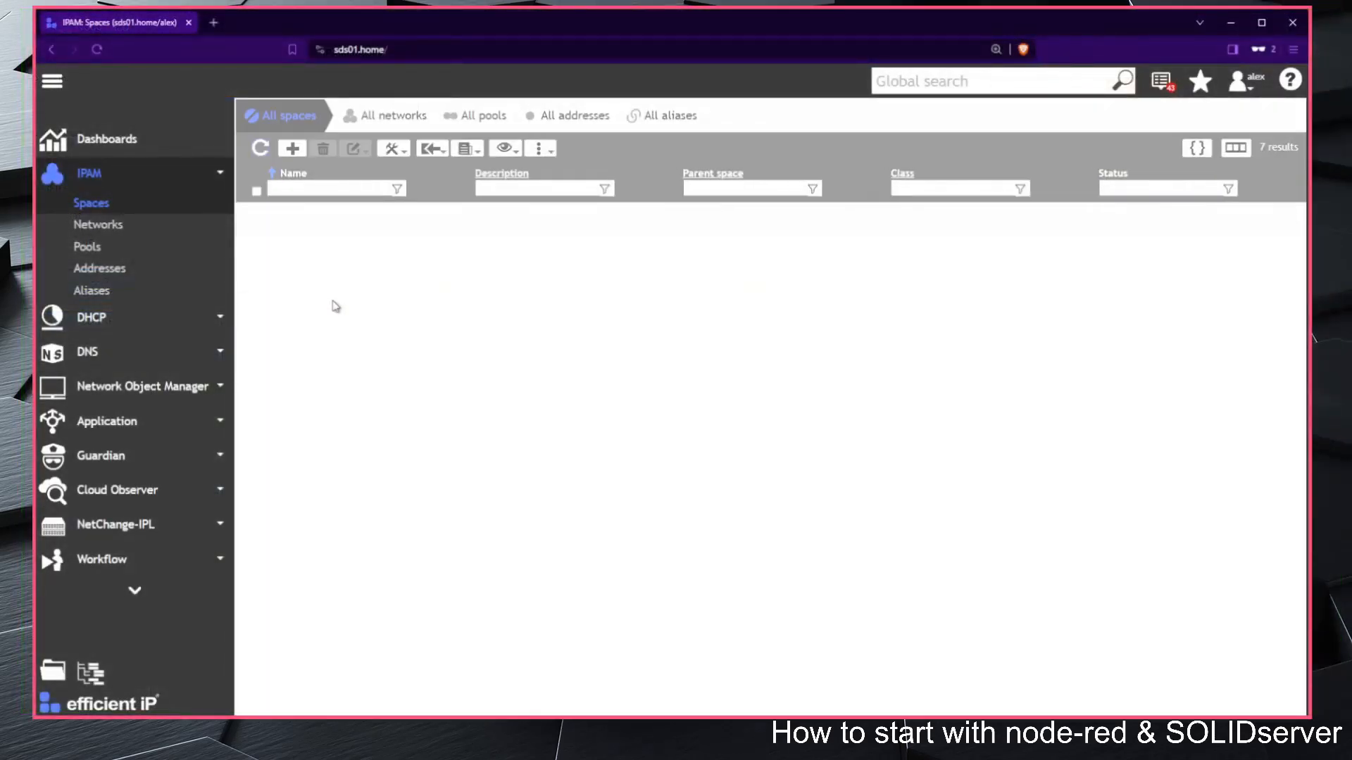
left_click(360, 217)
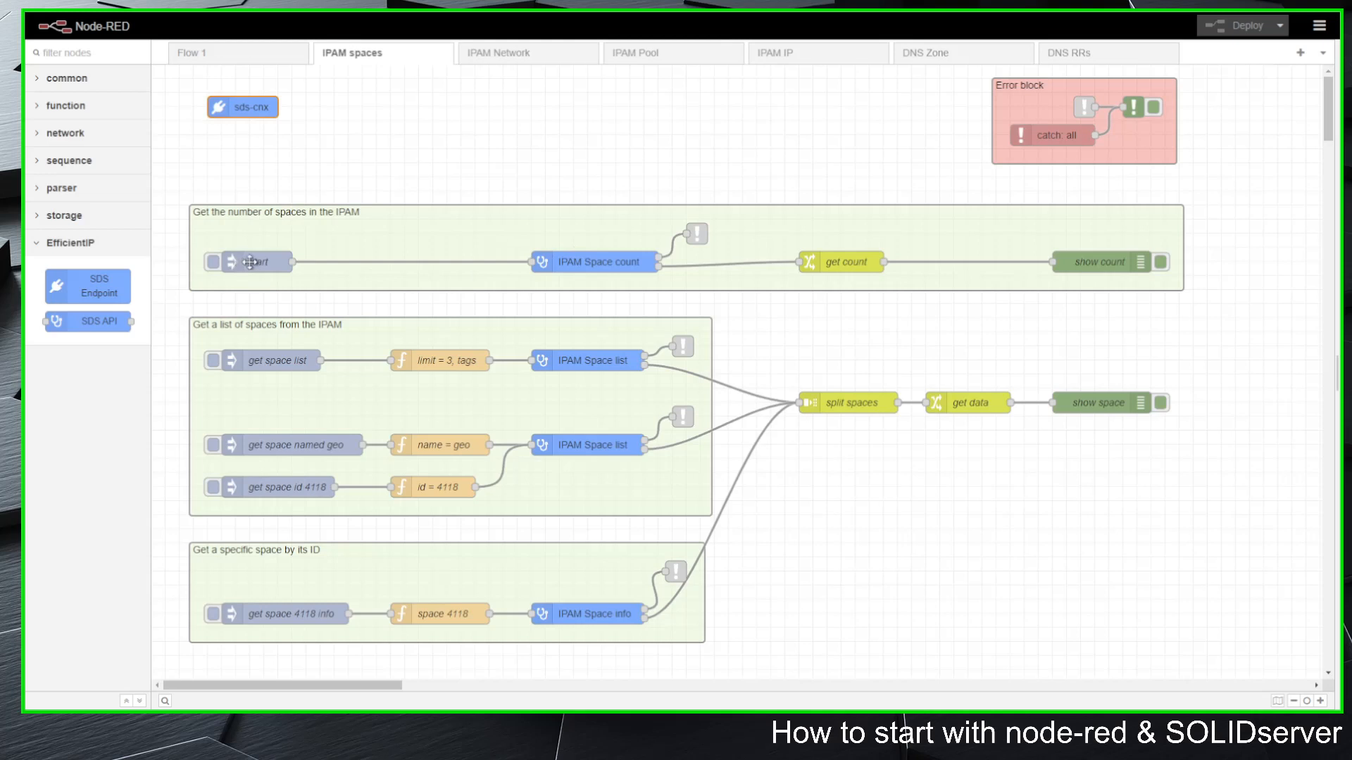
Step: Examine the space-counting flow: the IPAM Space count API, its error link, the get count rule and the show count output
double_click(604, 262)
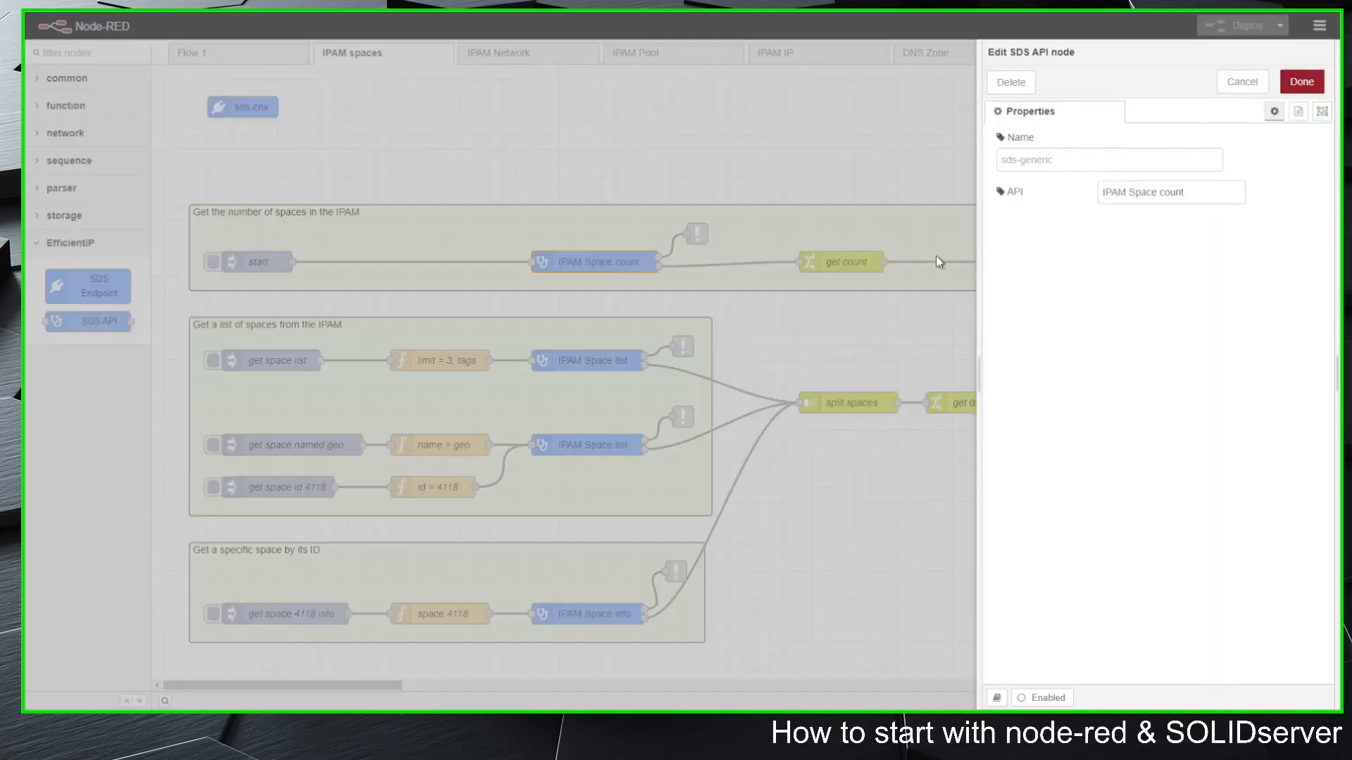
left_click(1244, 81)
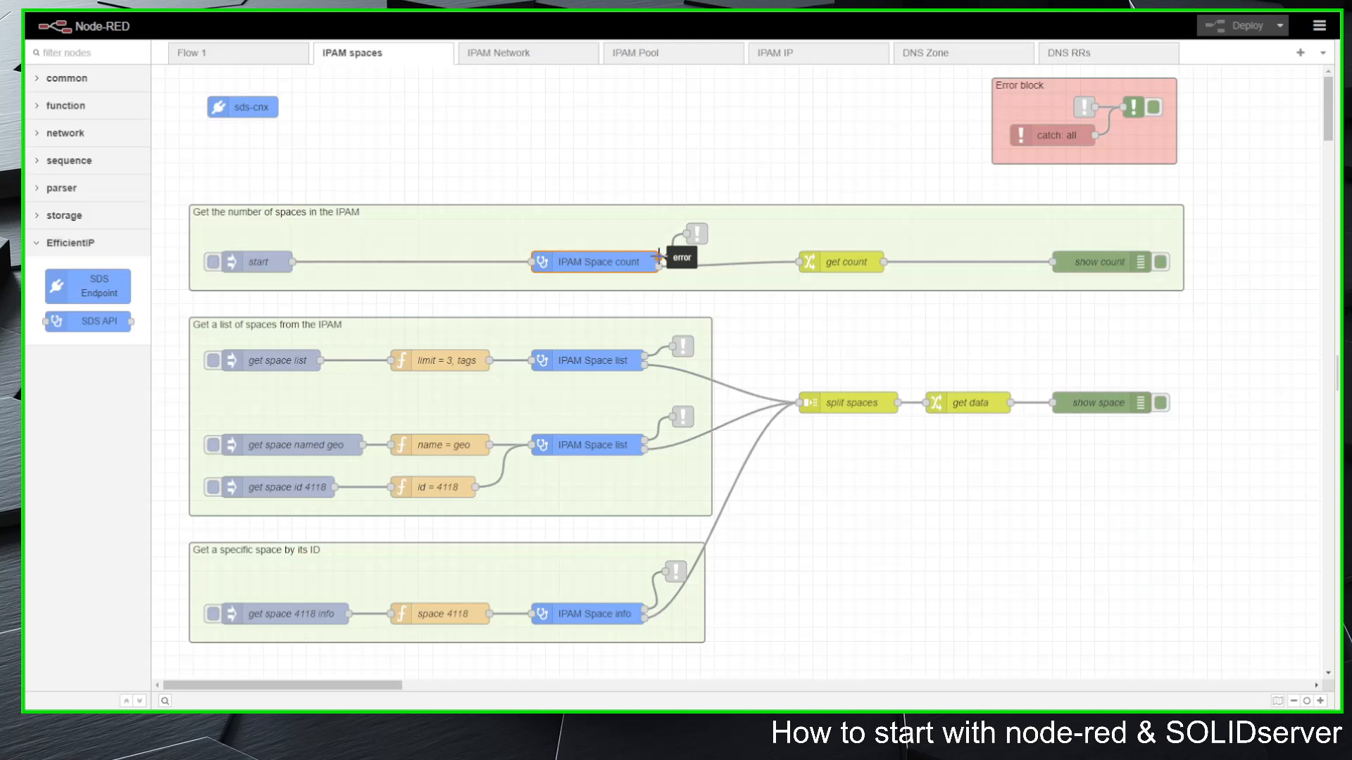
left_click(697, 233)
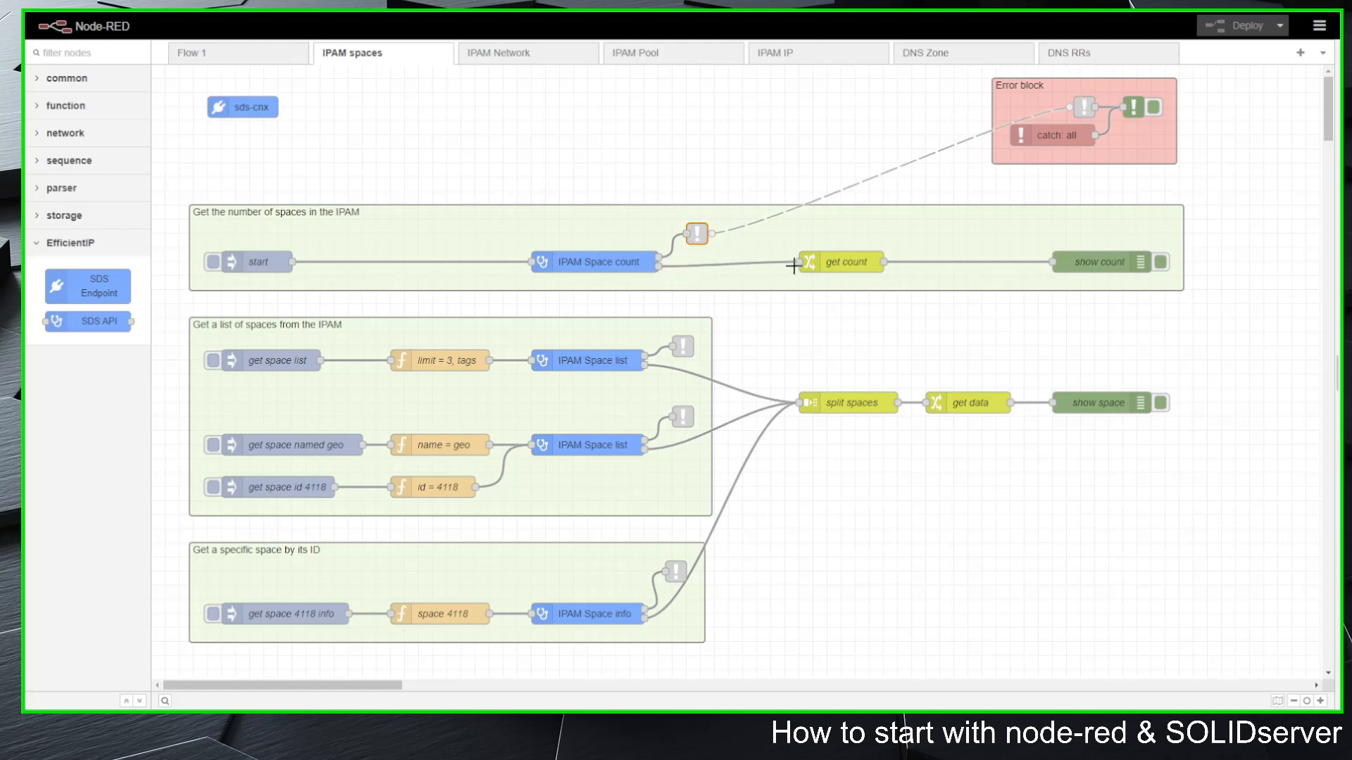
double_click(847, 260)
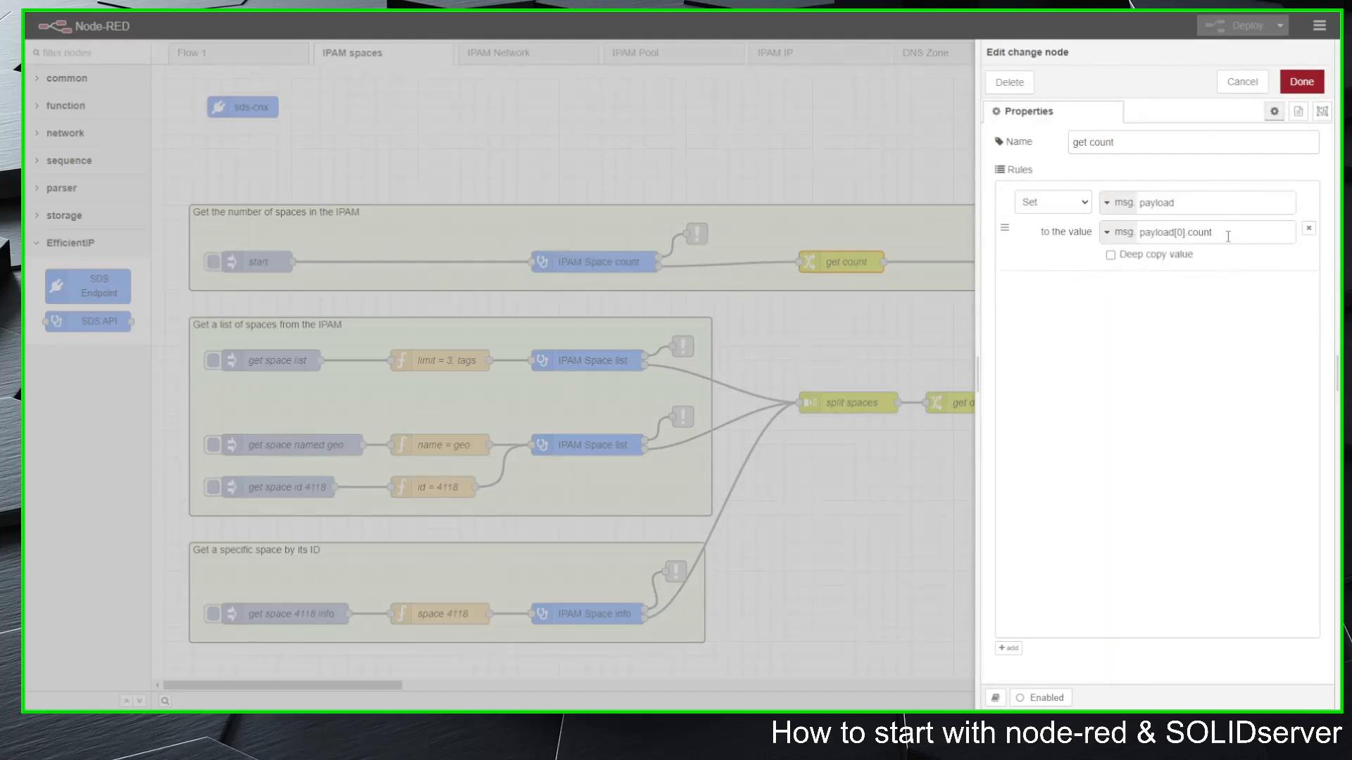
left_click_drag(1229, 233, 1125, 239)
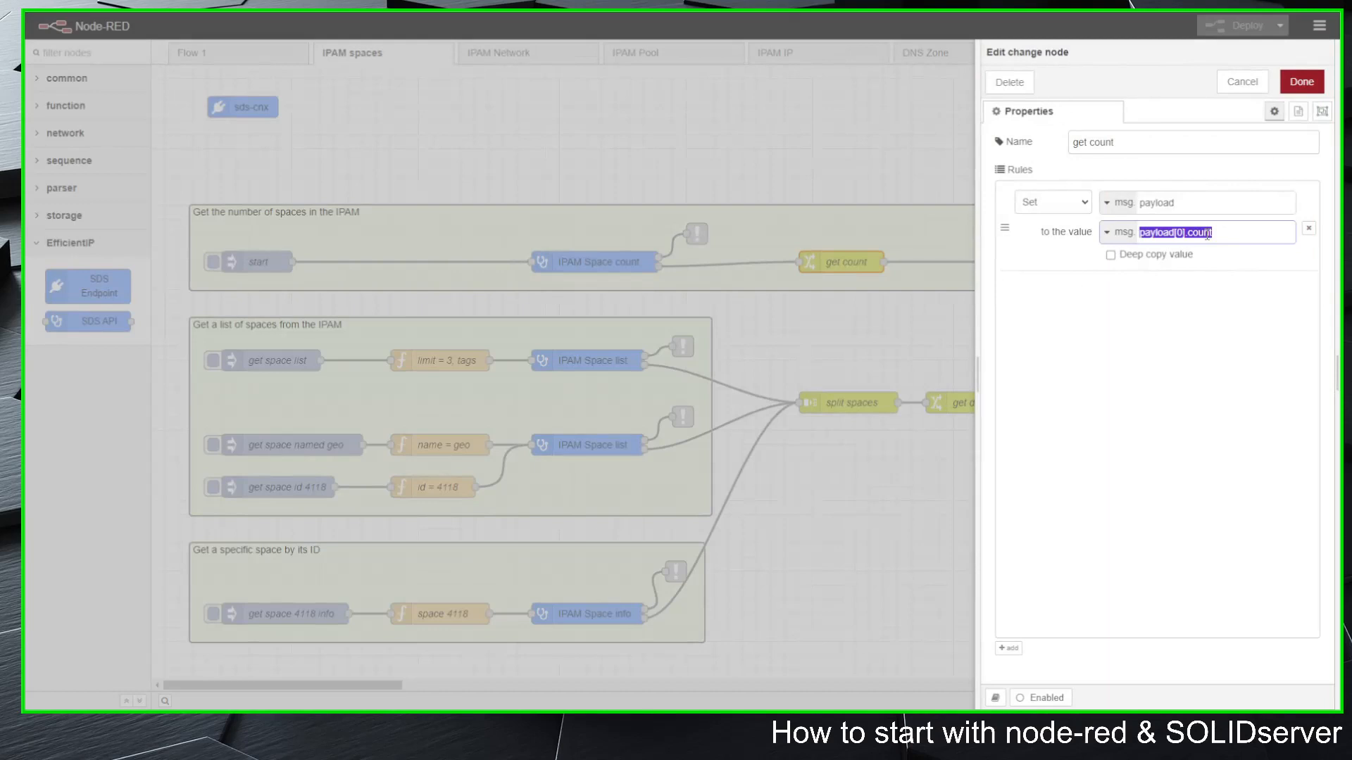
left_click(1198, 205)
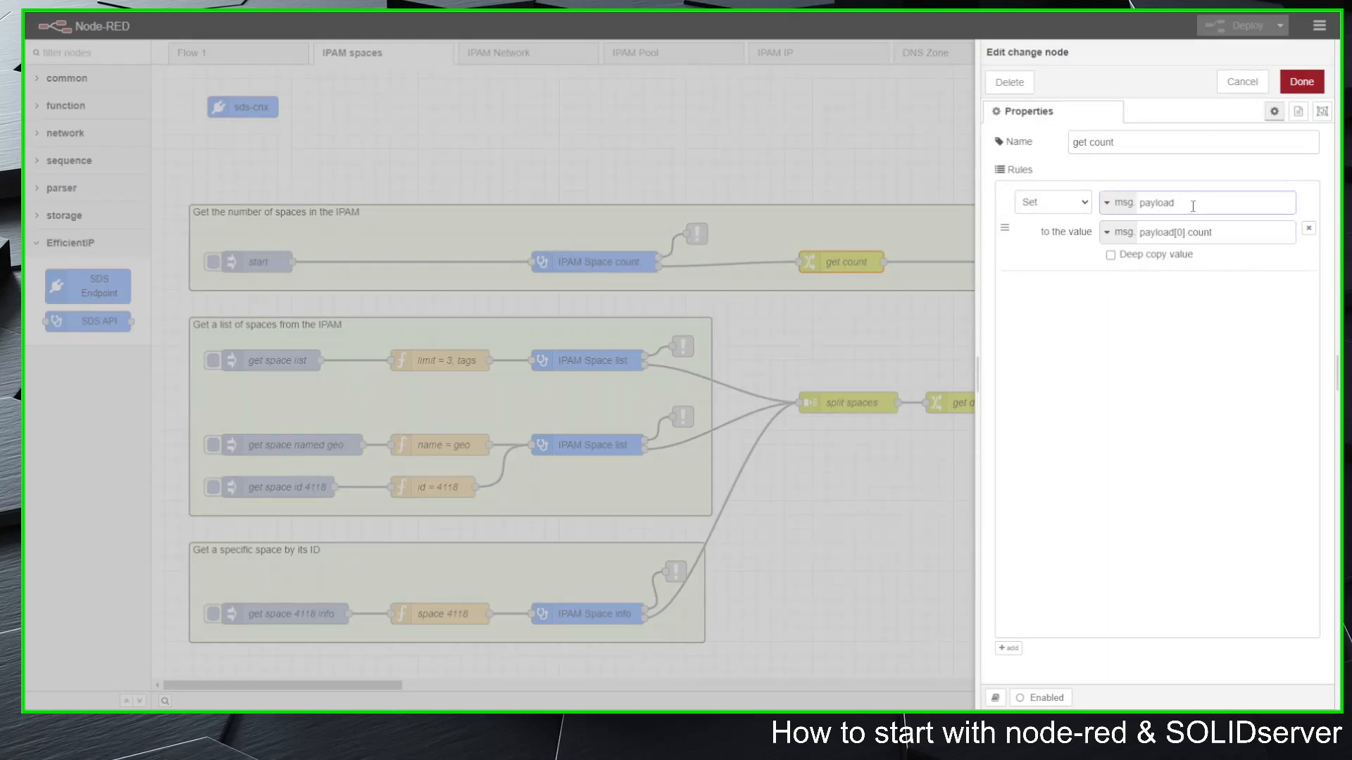
left_click(1241, 83)
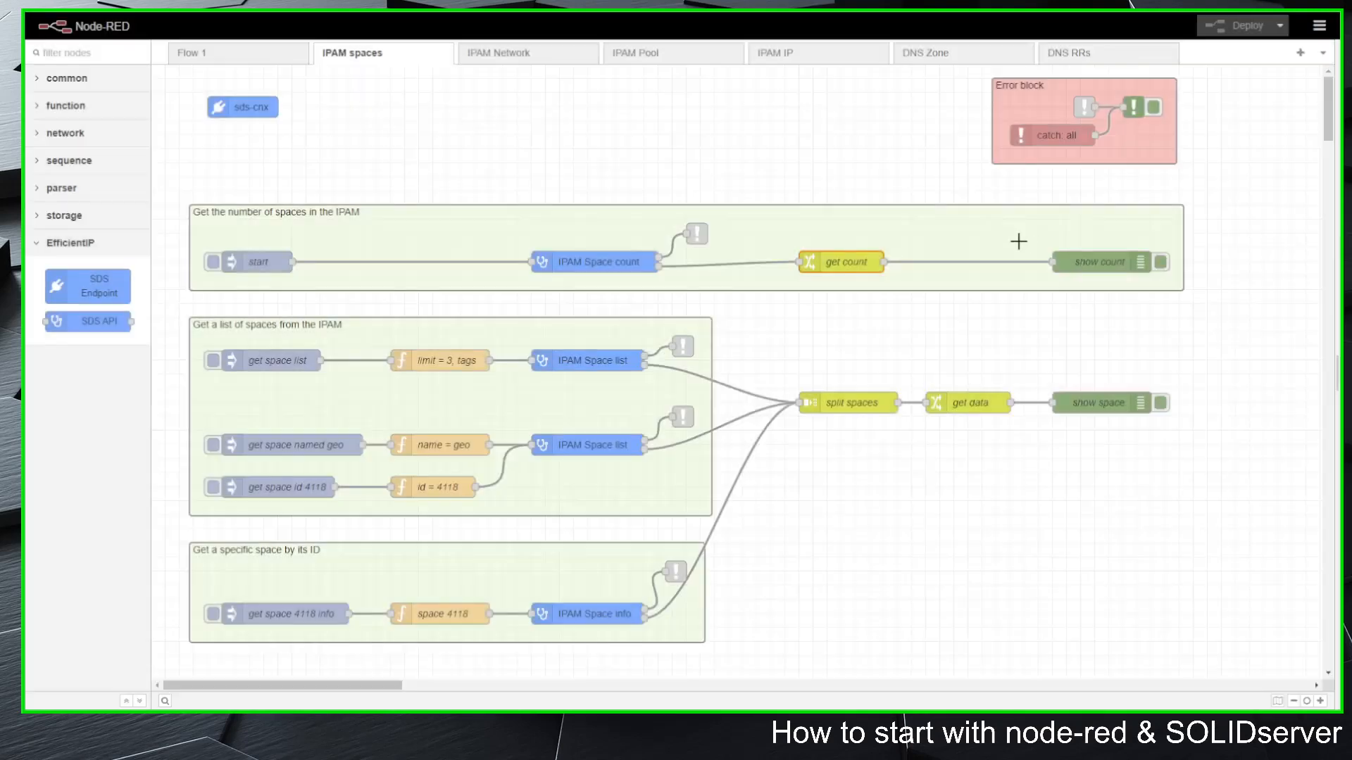
left_click(1101, 263)
double_click(1099, 263)
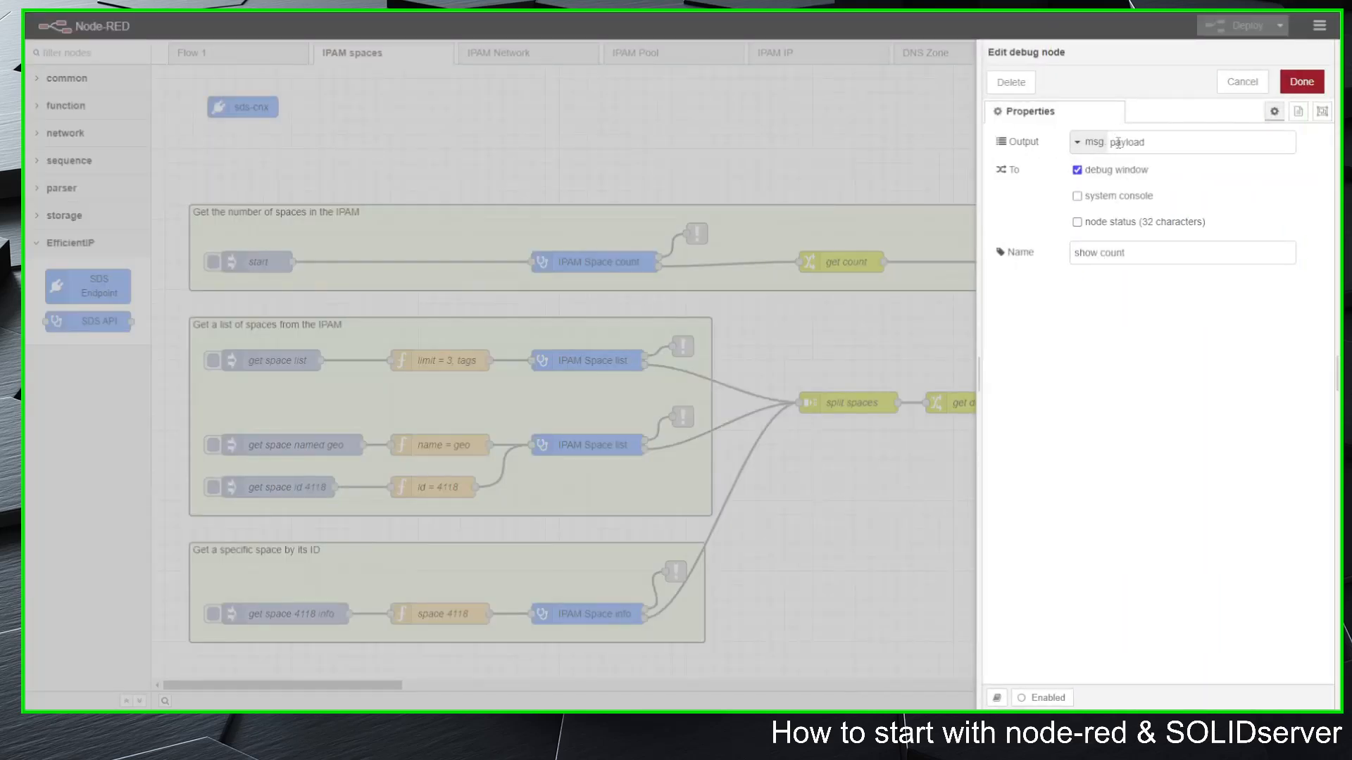
left_click(1242, 82)
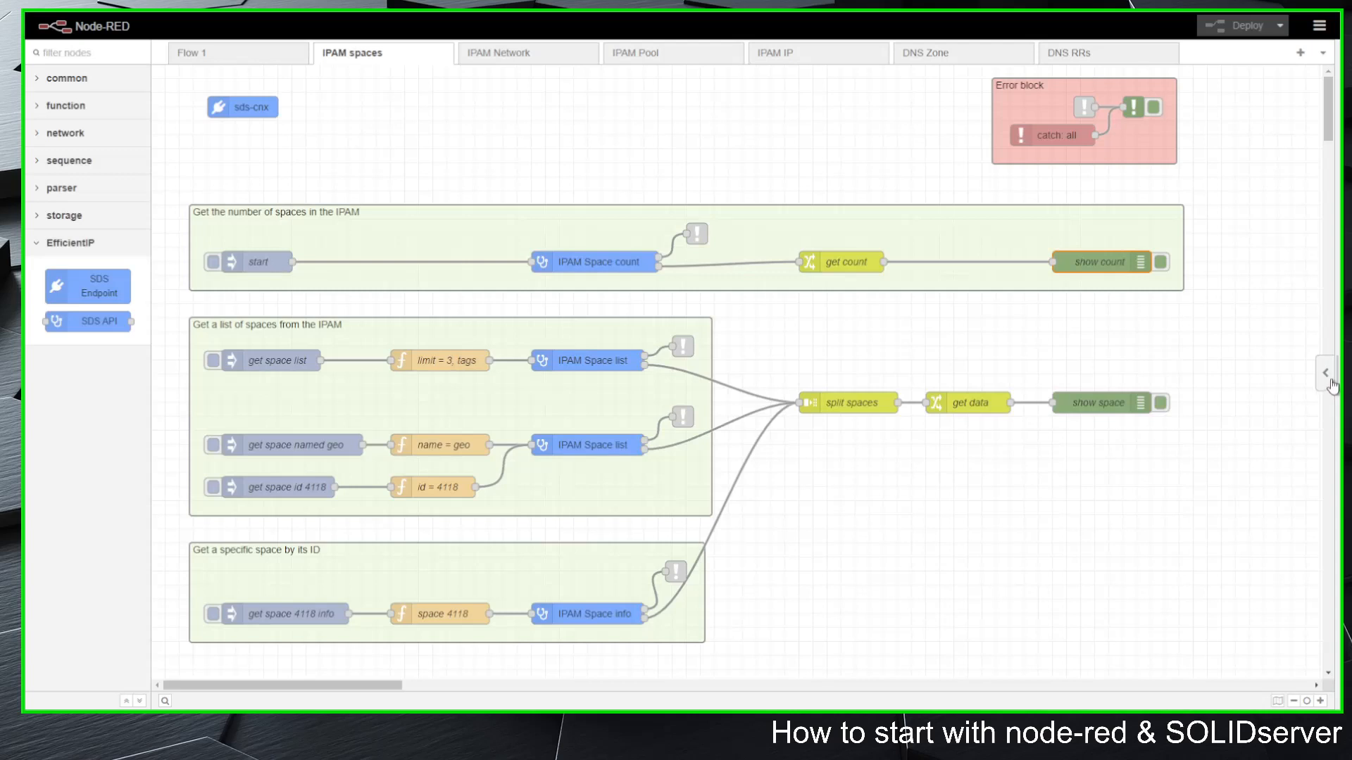
Step: Clear all old debug messages, trigger the start inject node to count the IPAM spaces, and hide the debug sidebar again
left_click(1329, 380)
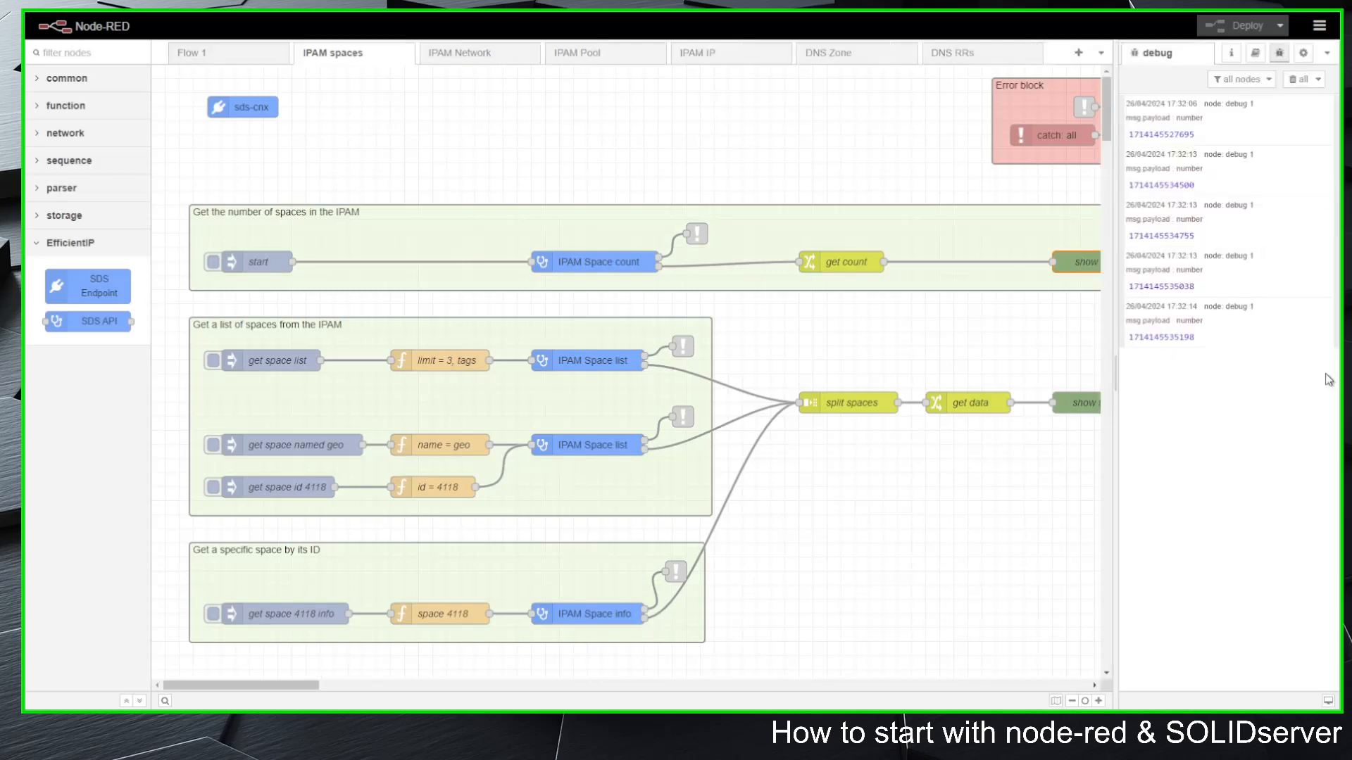
left_click(1297, 80)
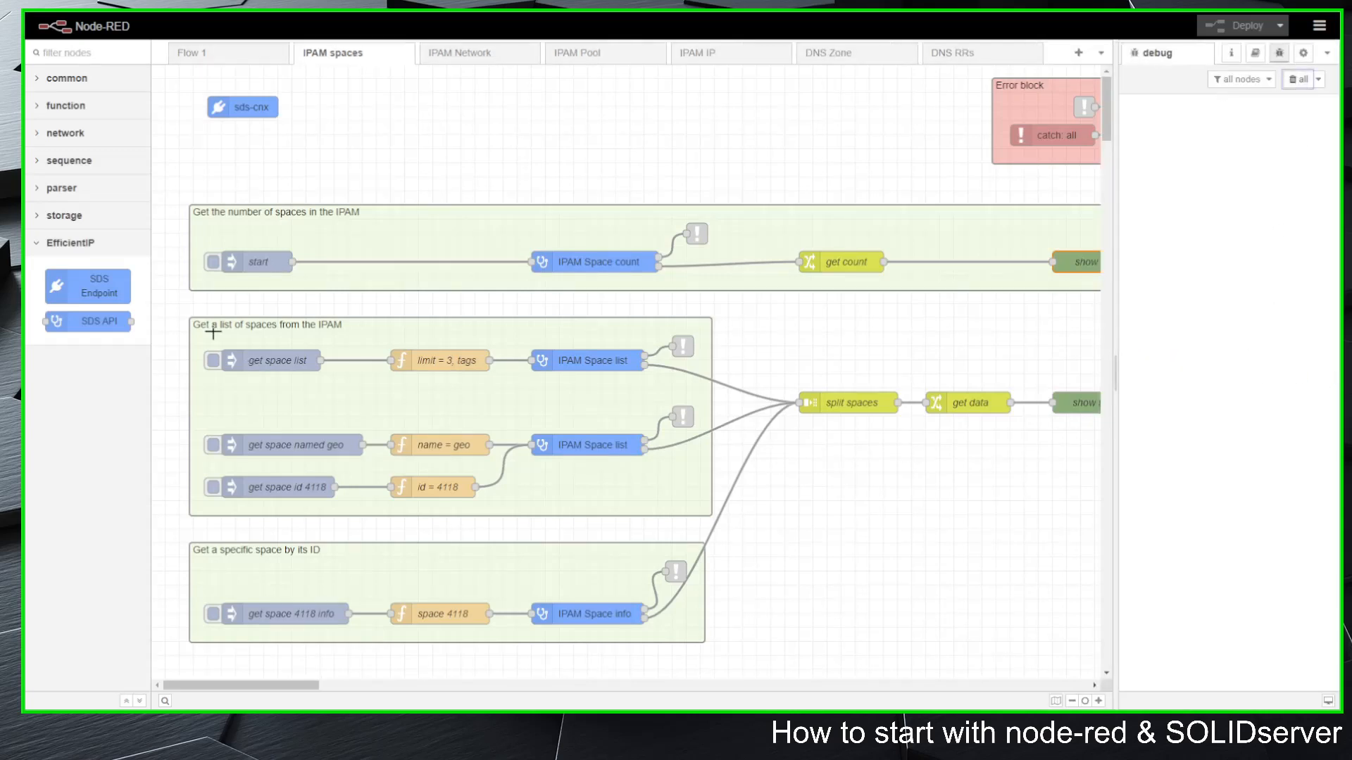
left_click(213, 263)
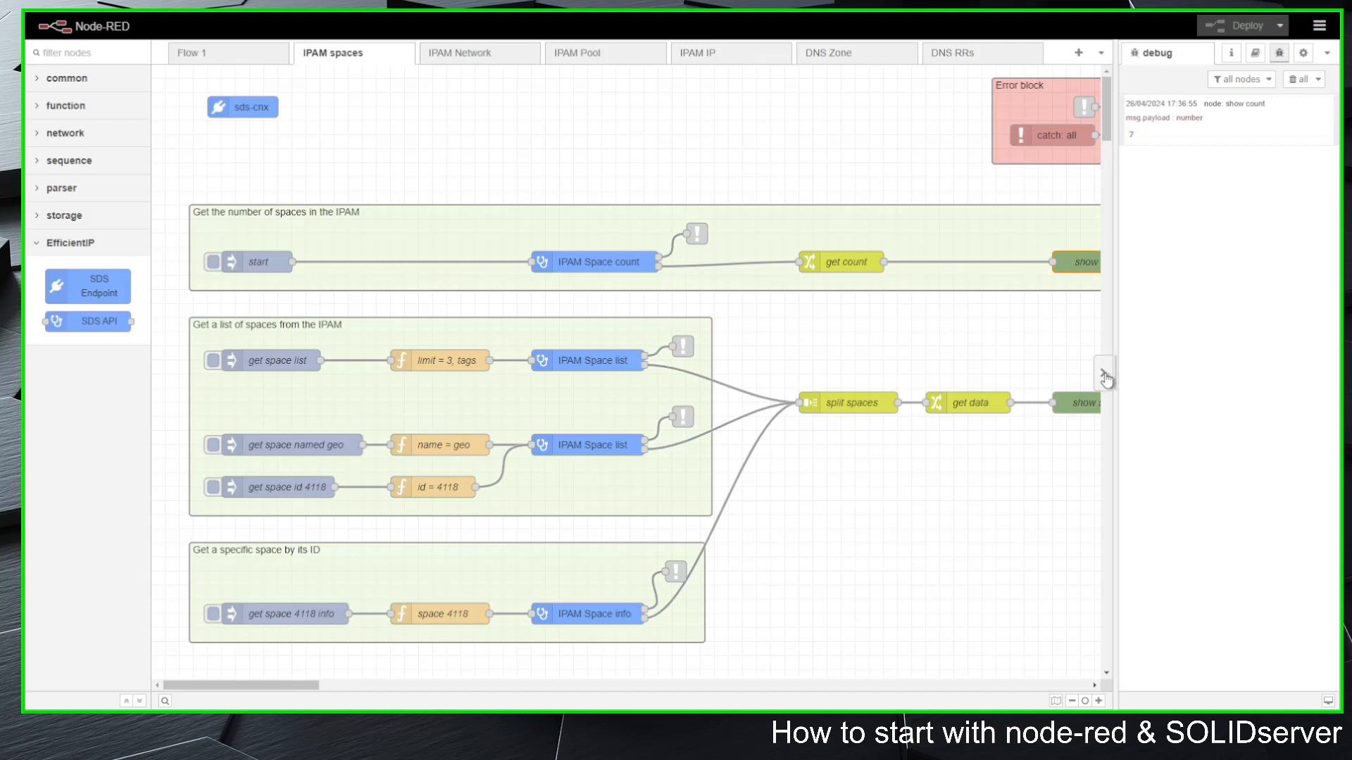
left_click_drag(1112, 378, 1278, 448)
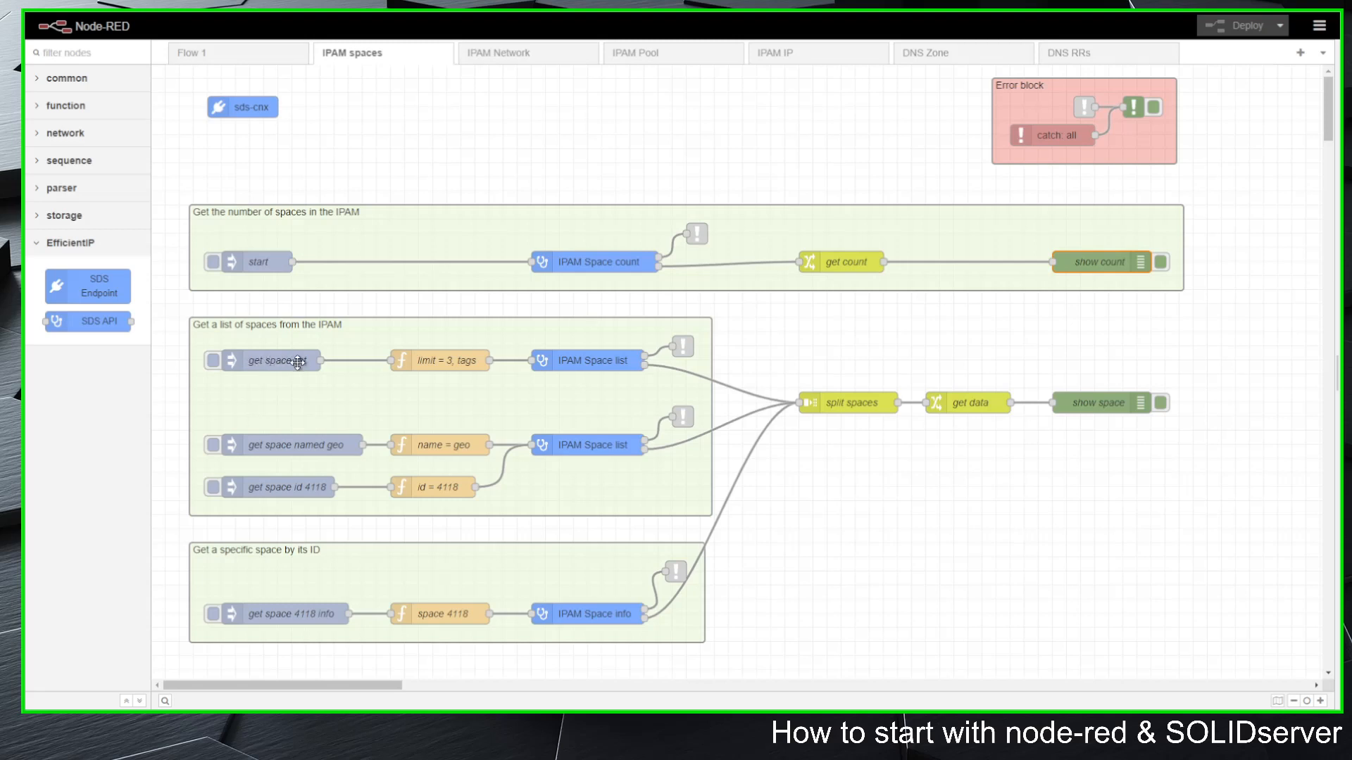
Step: Examine the space list flow: the "limit = 3, tags" function, its error link, the split spaces settings and the get data rules
double_click(433, 360)
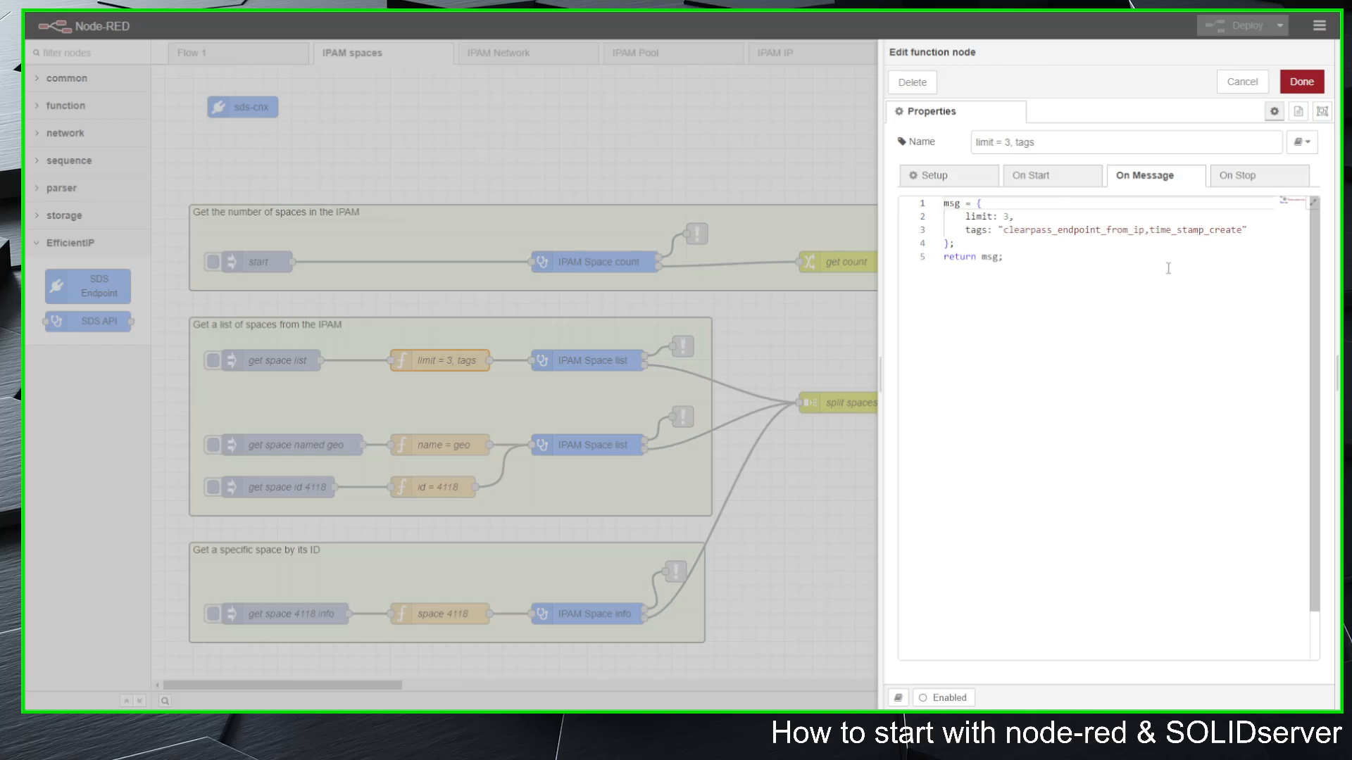
left_click(1240, 81)
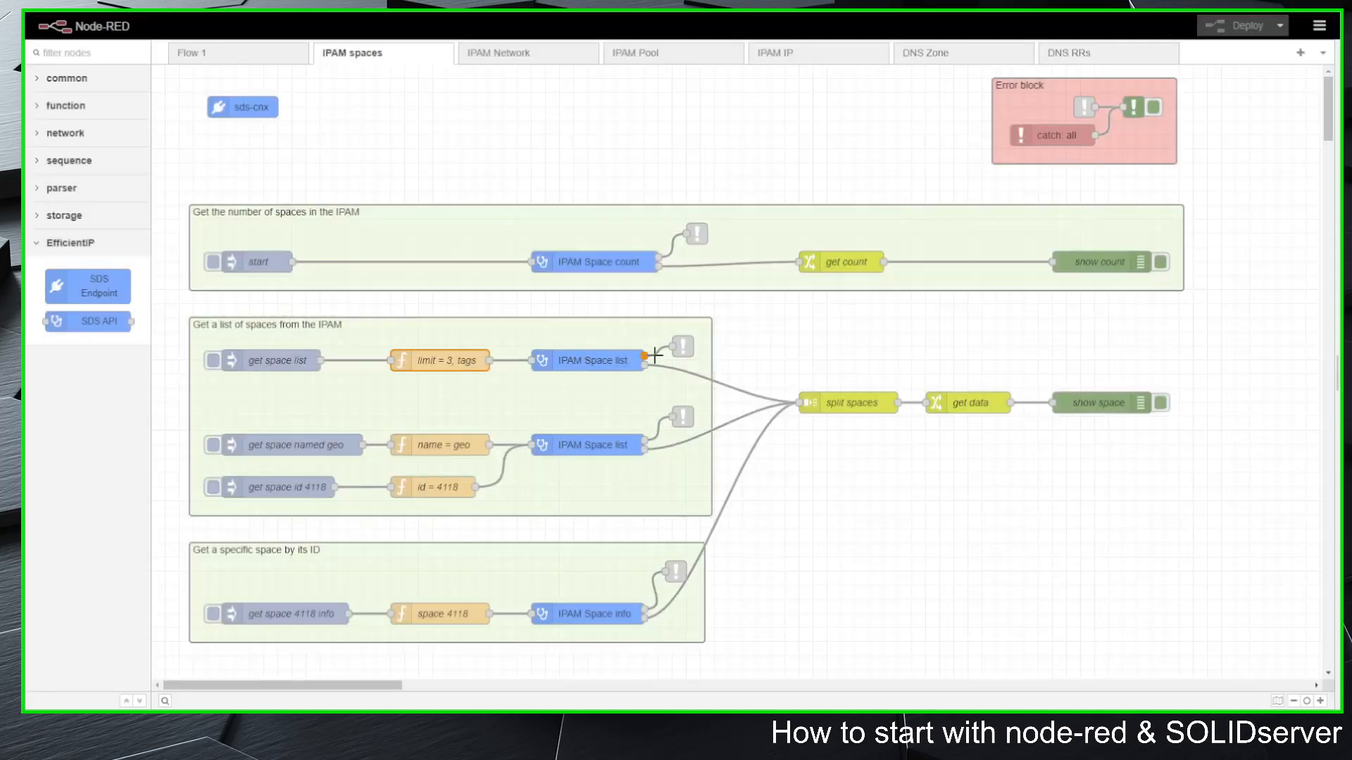
left_click(682, 346)
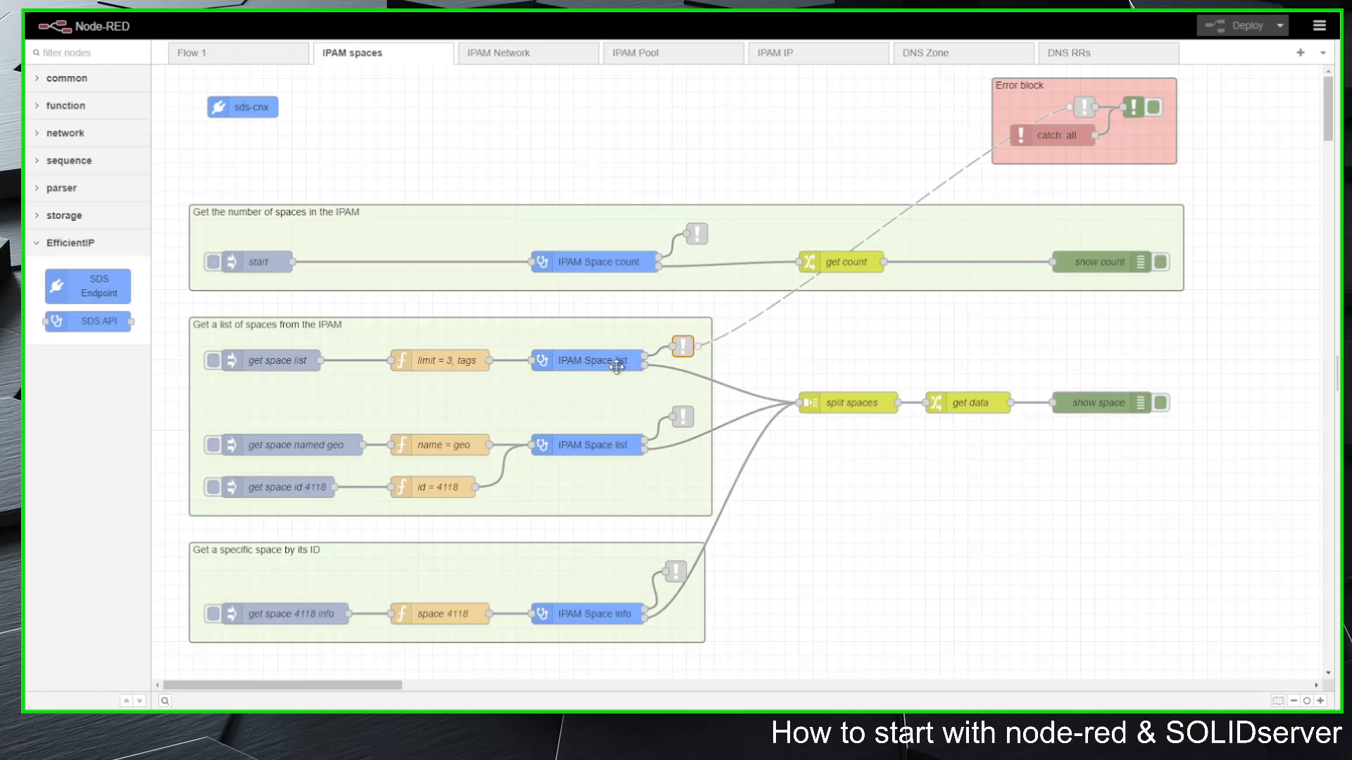
double_click(850, 402)
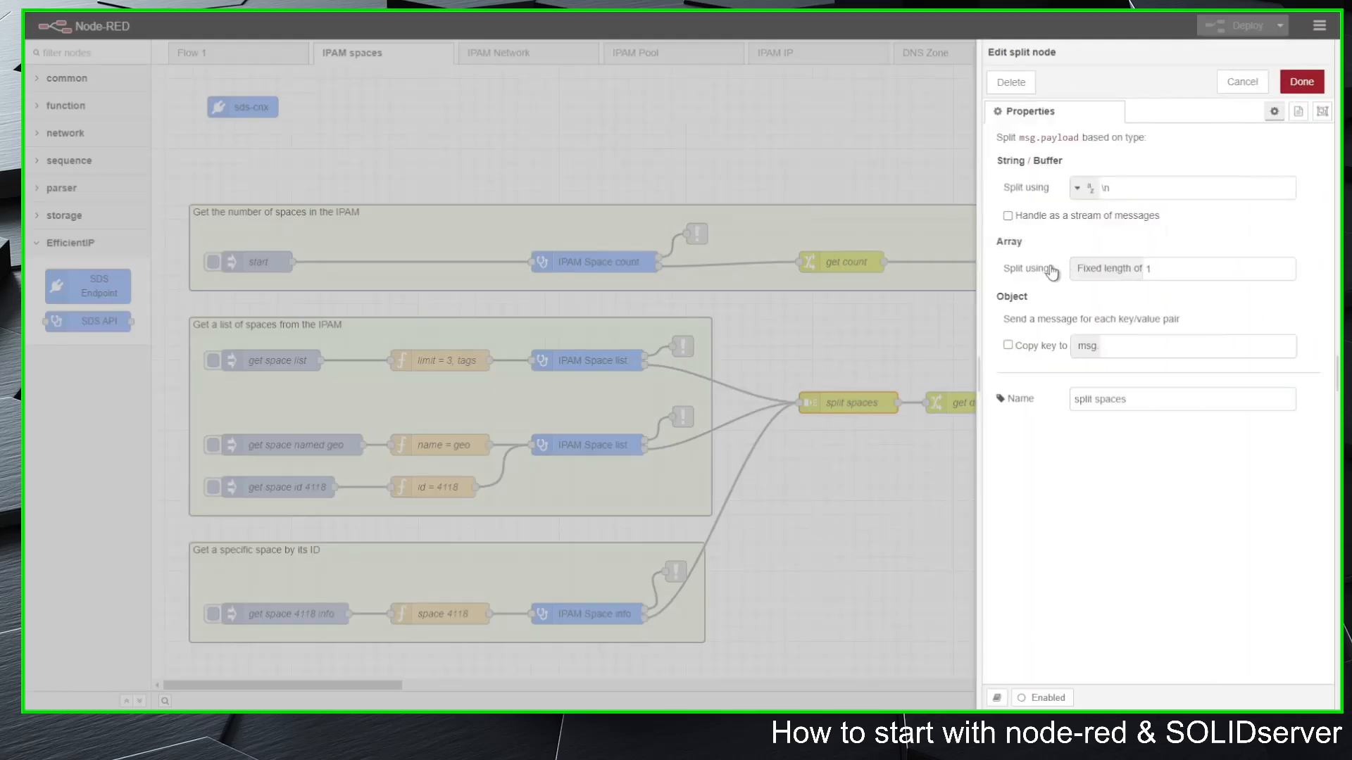
left_click(1243, 82)
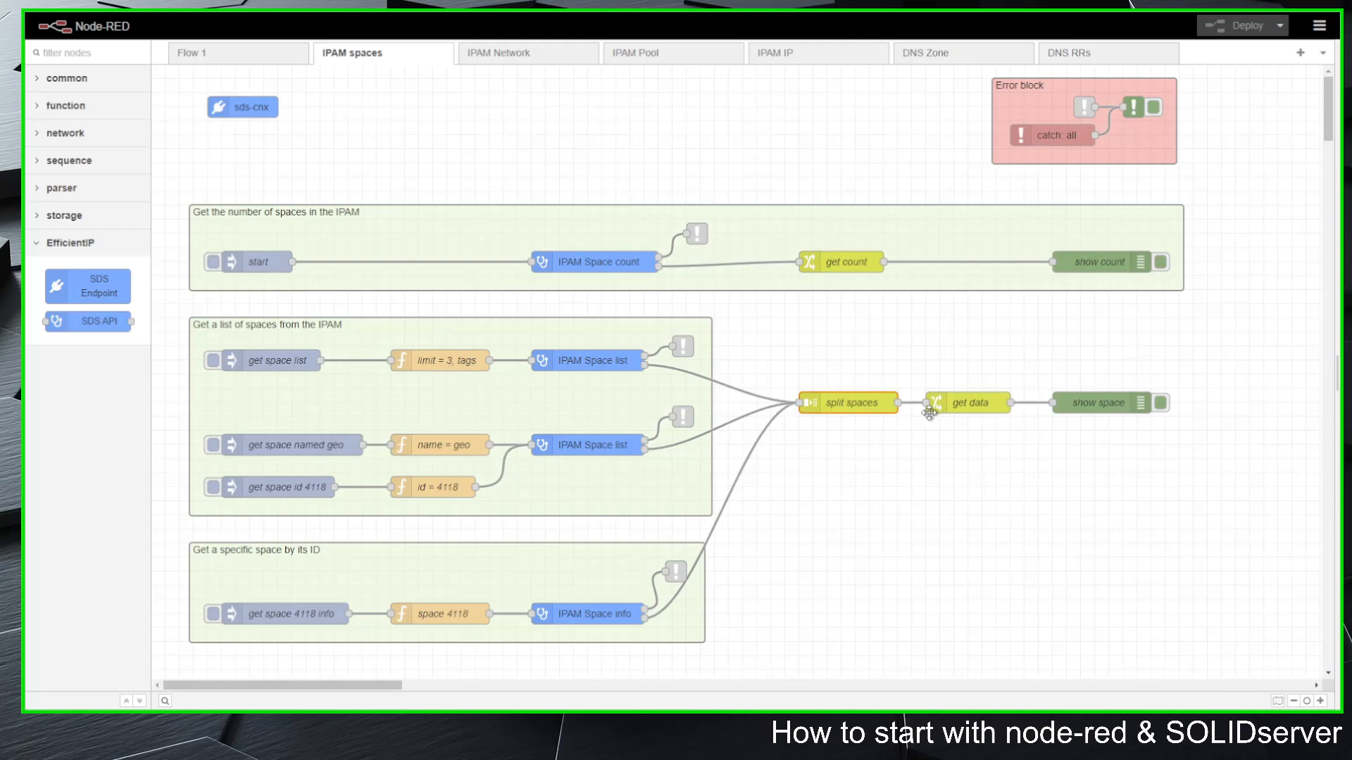
double_click(970, 402)
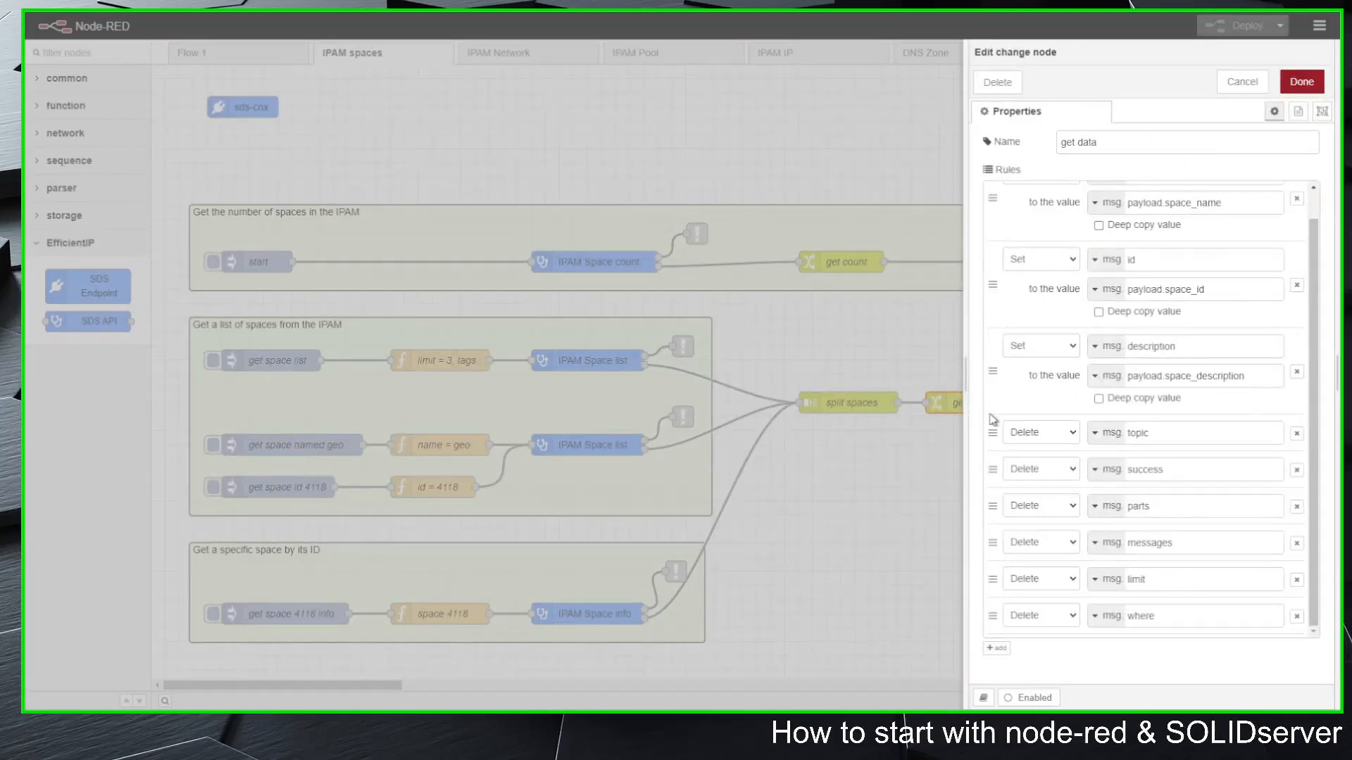
scroll(1021, 373, "up", 1)
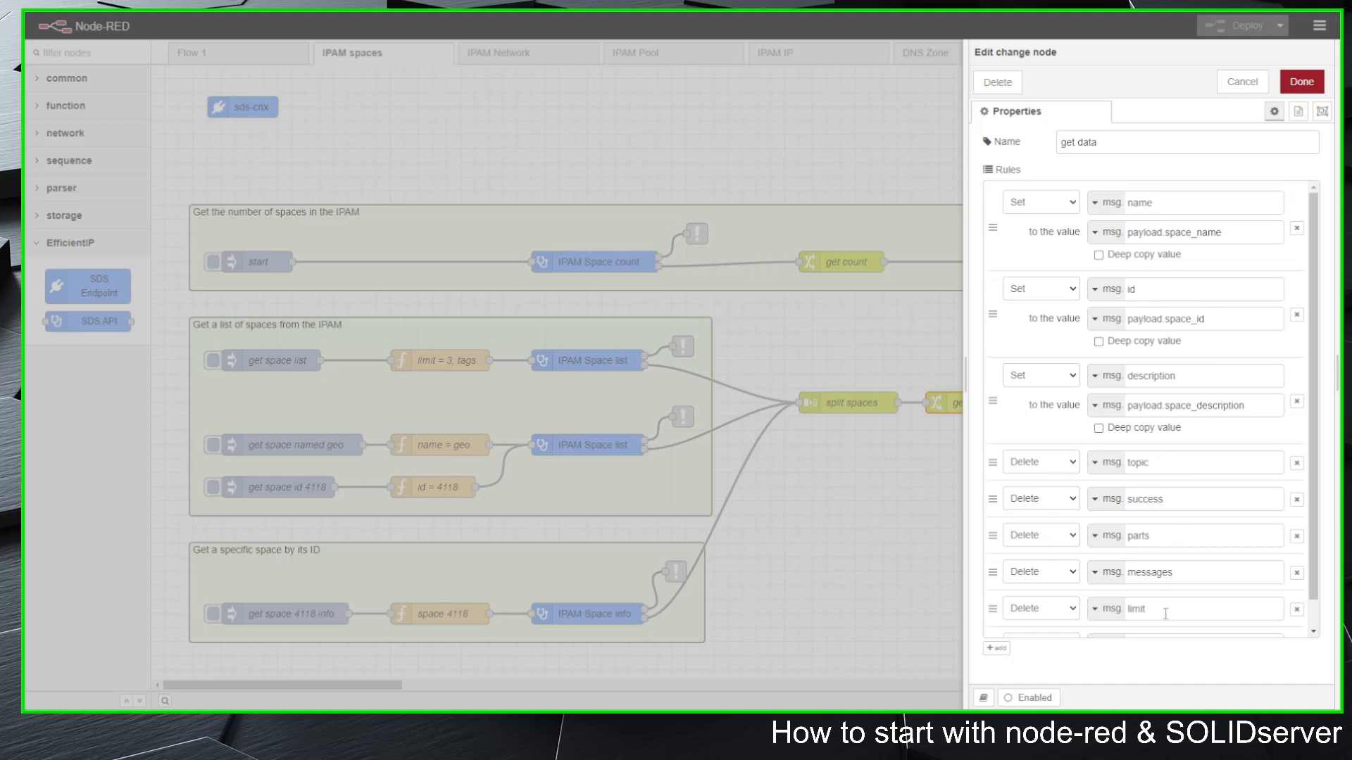
scroll(1169, 611, "down", 1)
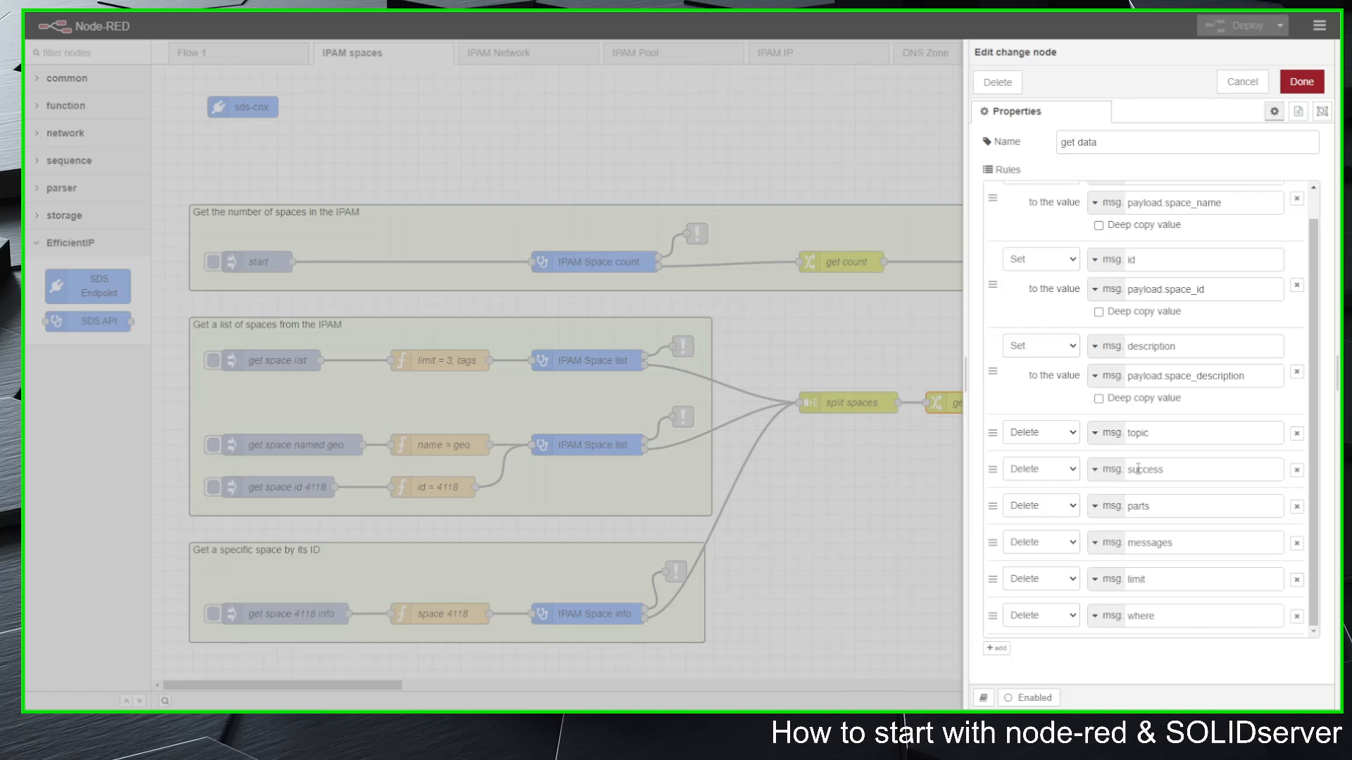
left_click(1239, 85)
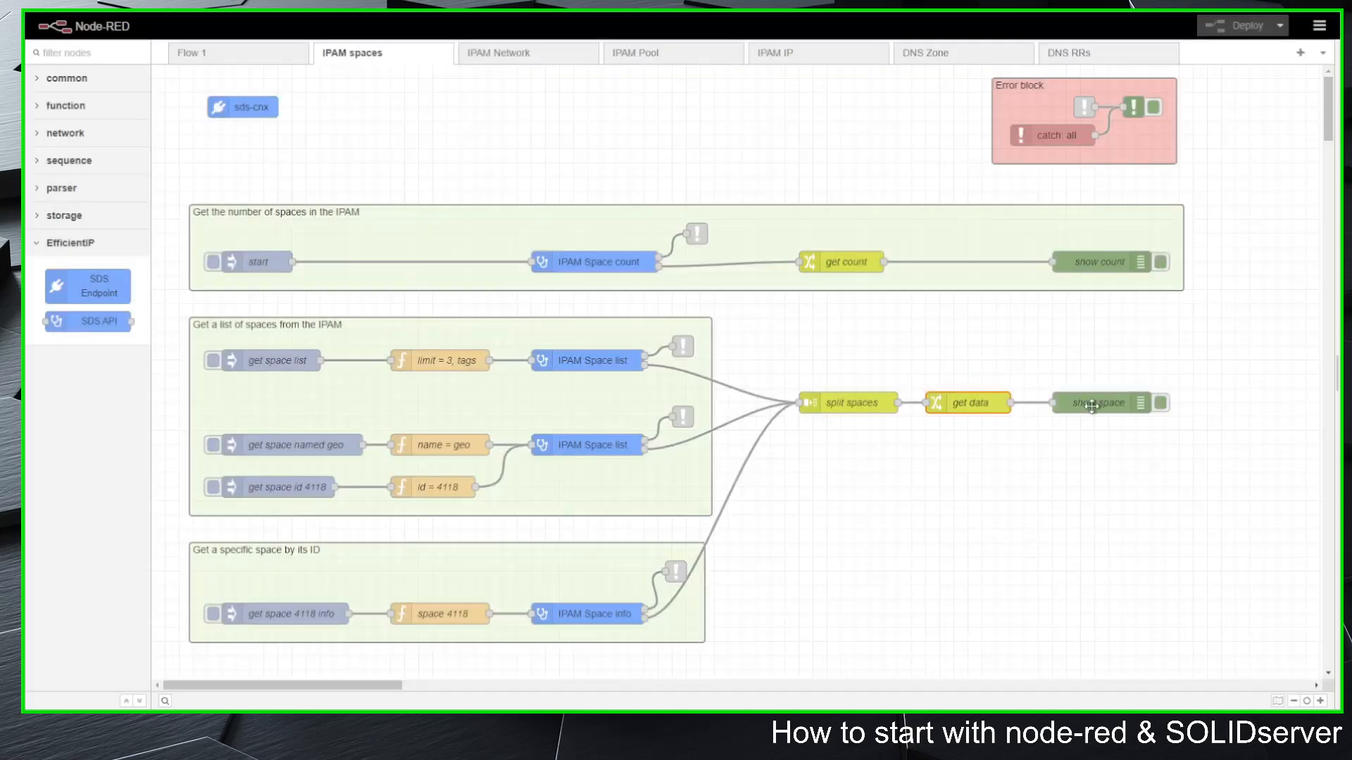
Step: Clear the debug messages in Node-RED and trigger the get space list inject node to list the IPAM spaces
left_click(1099, 404)
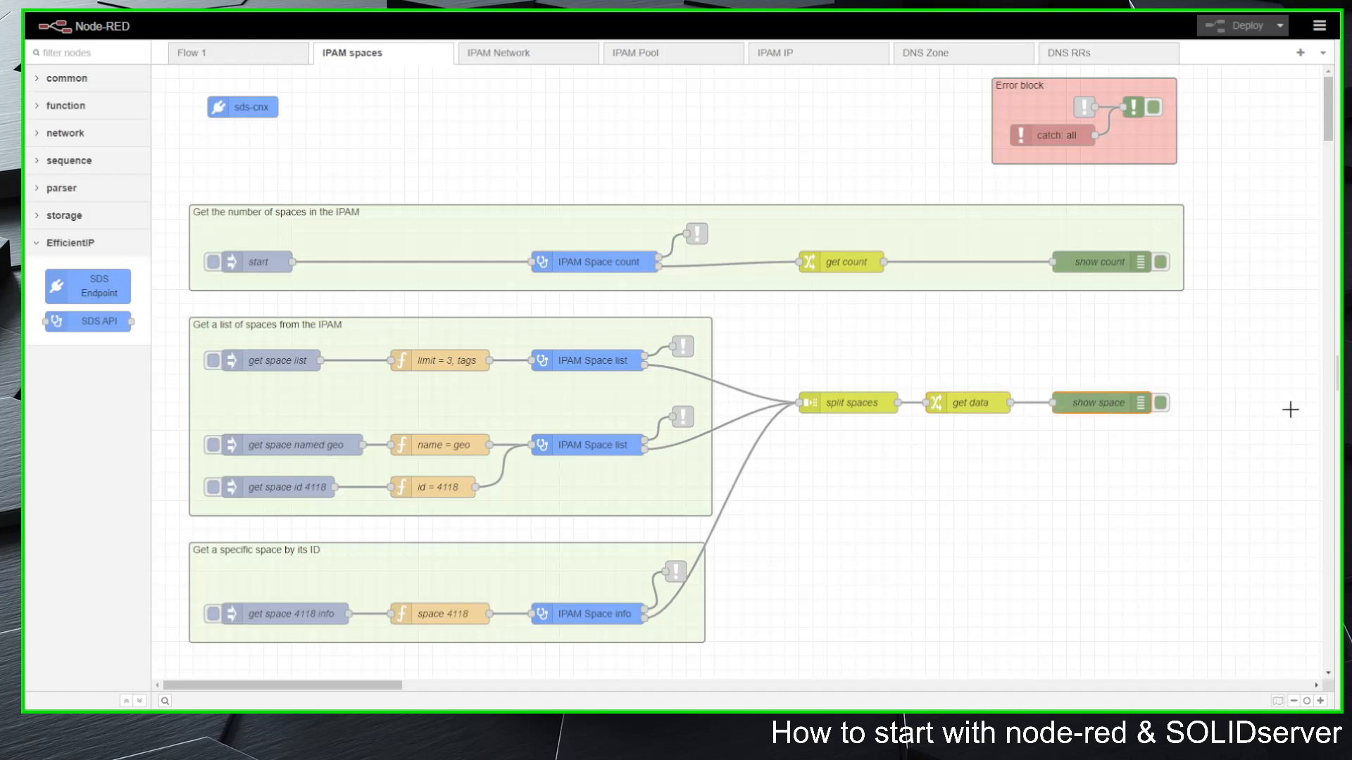
left_click(1329, 380)
left_click(1299, 78)
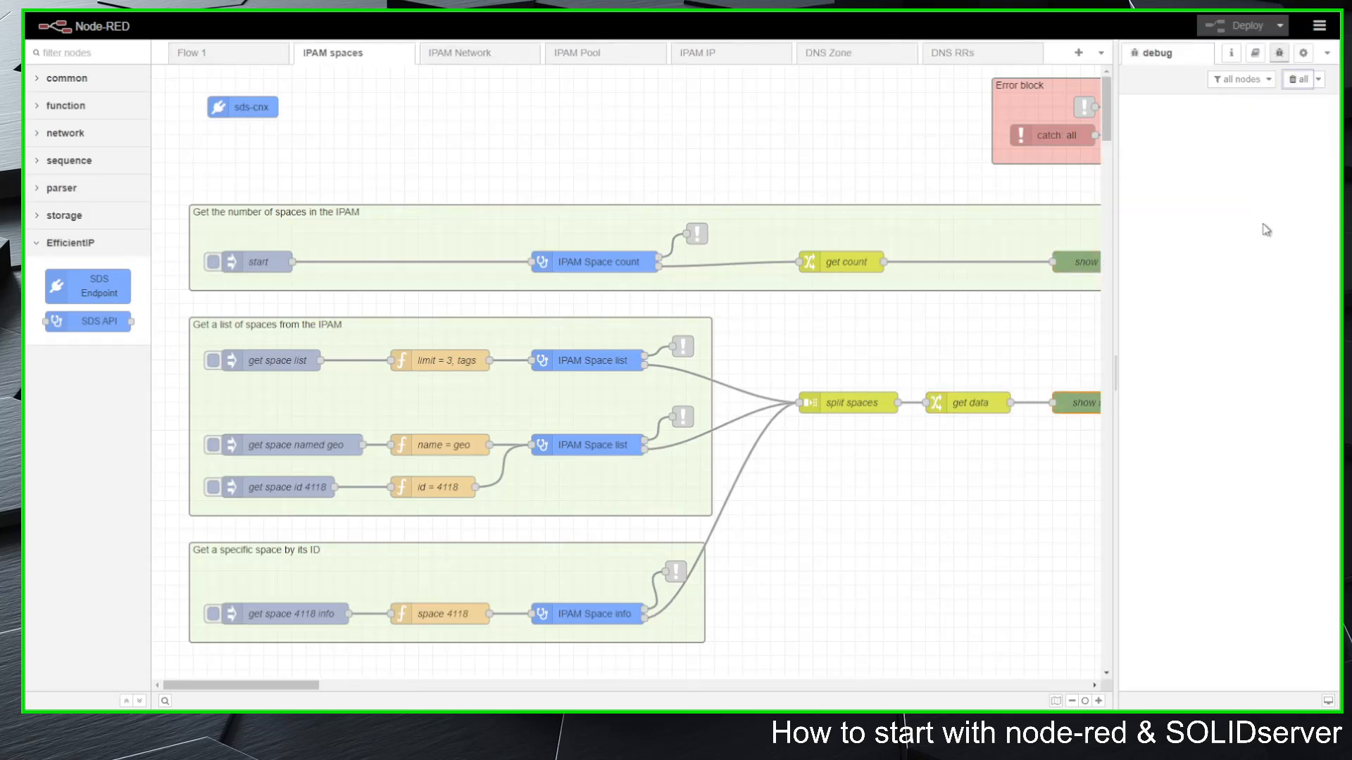
left_click(214, 361)
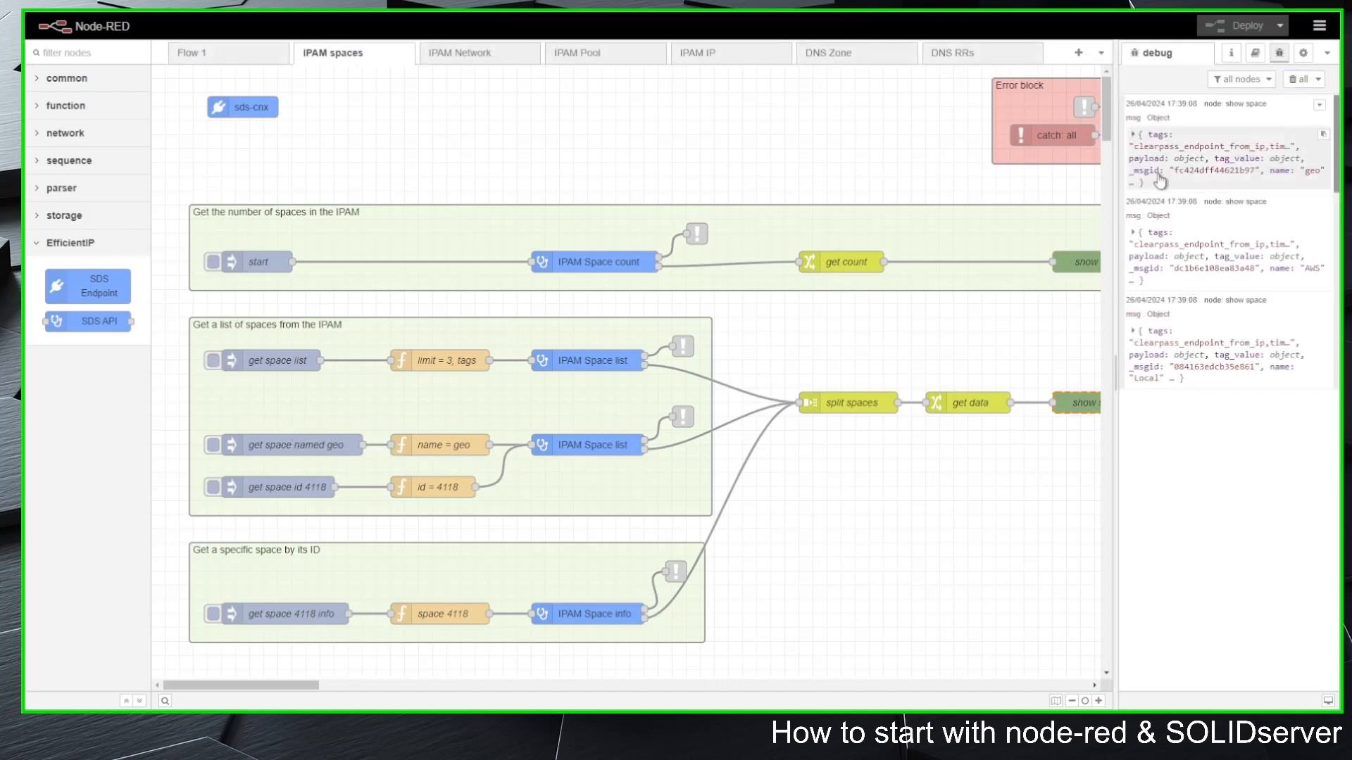
Step: Inspect the returned "Local" space message, including its payload object, and hide the debug sidebar
left_click(1133, 333)
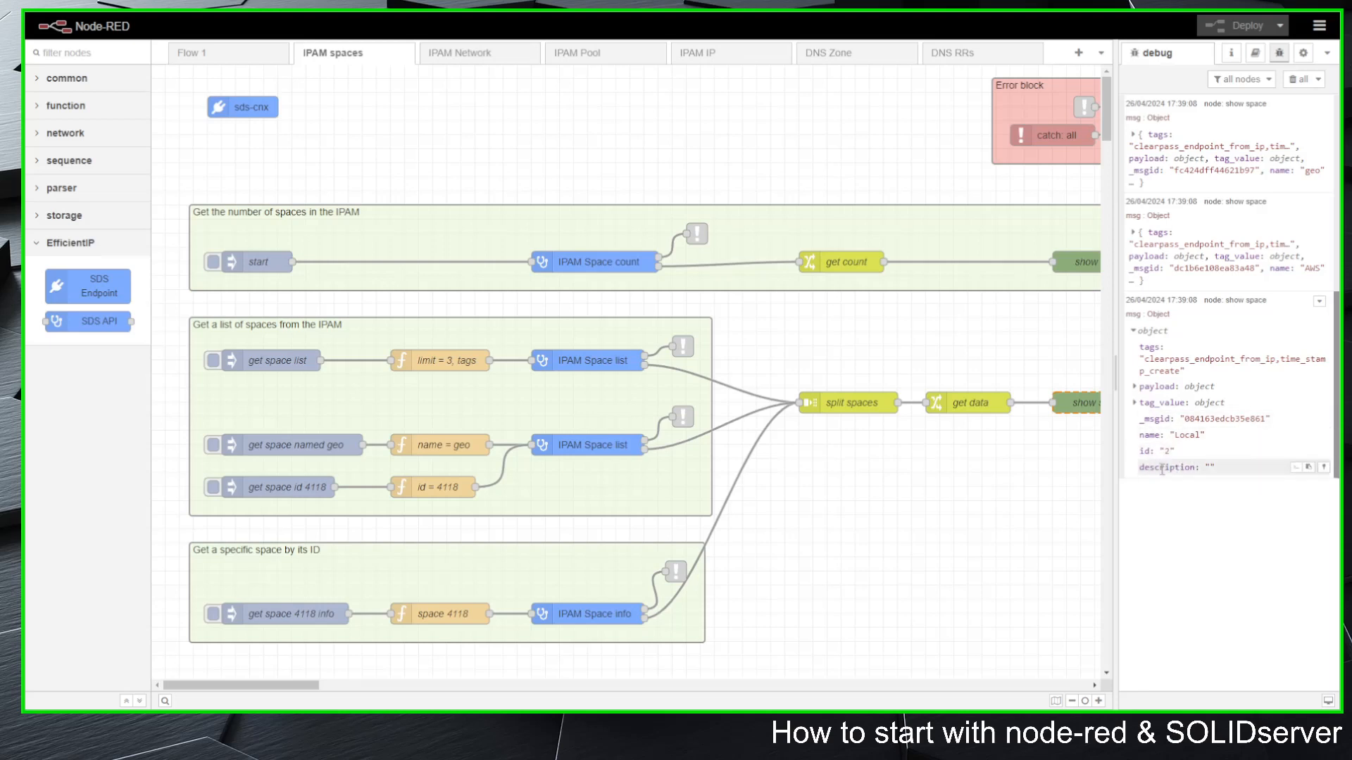
left_click(1135, 386)
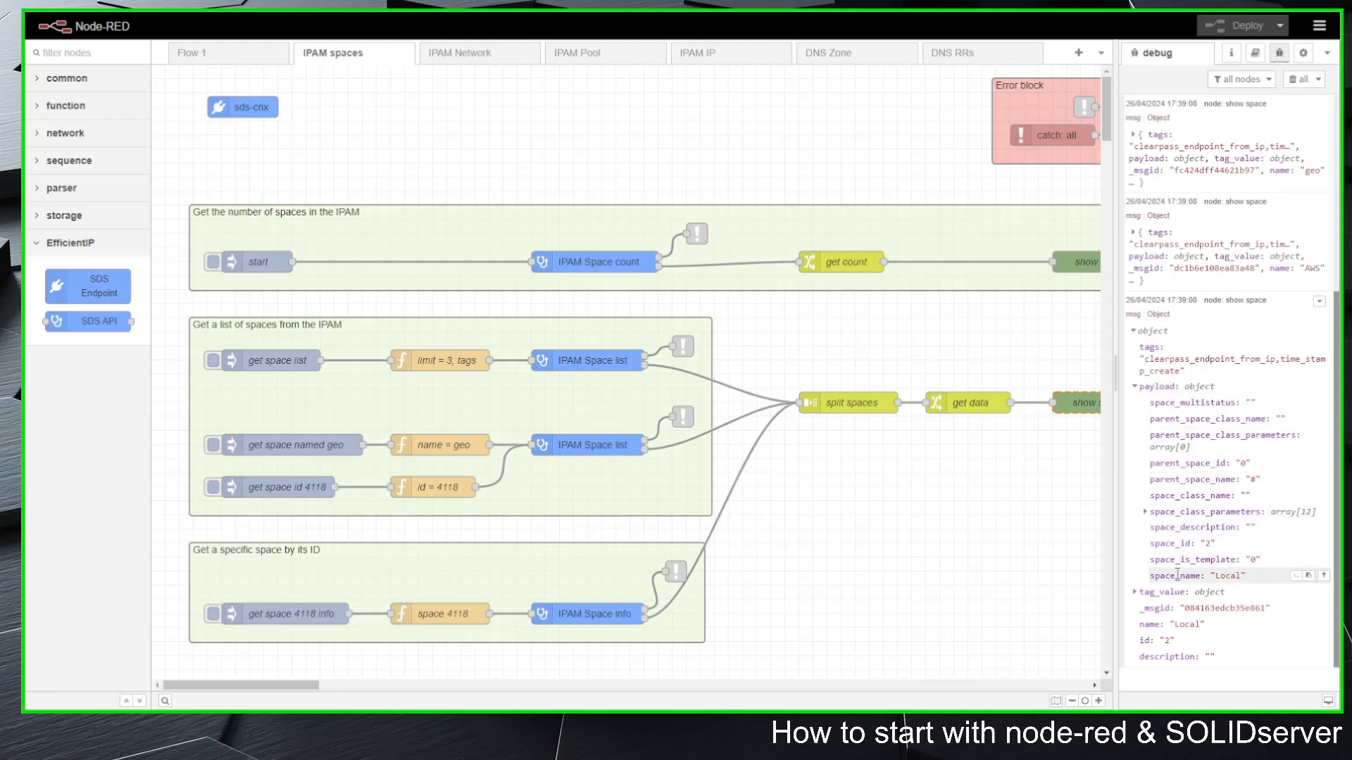
left_click(1134, 387)
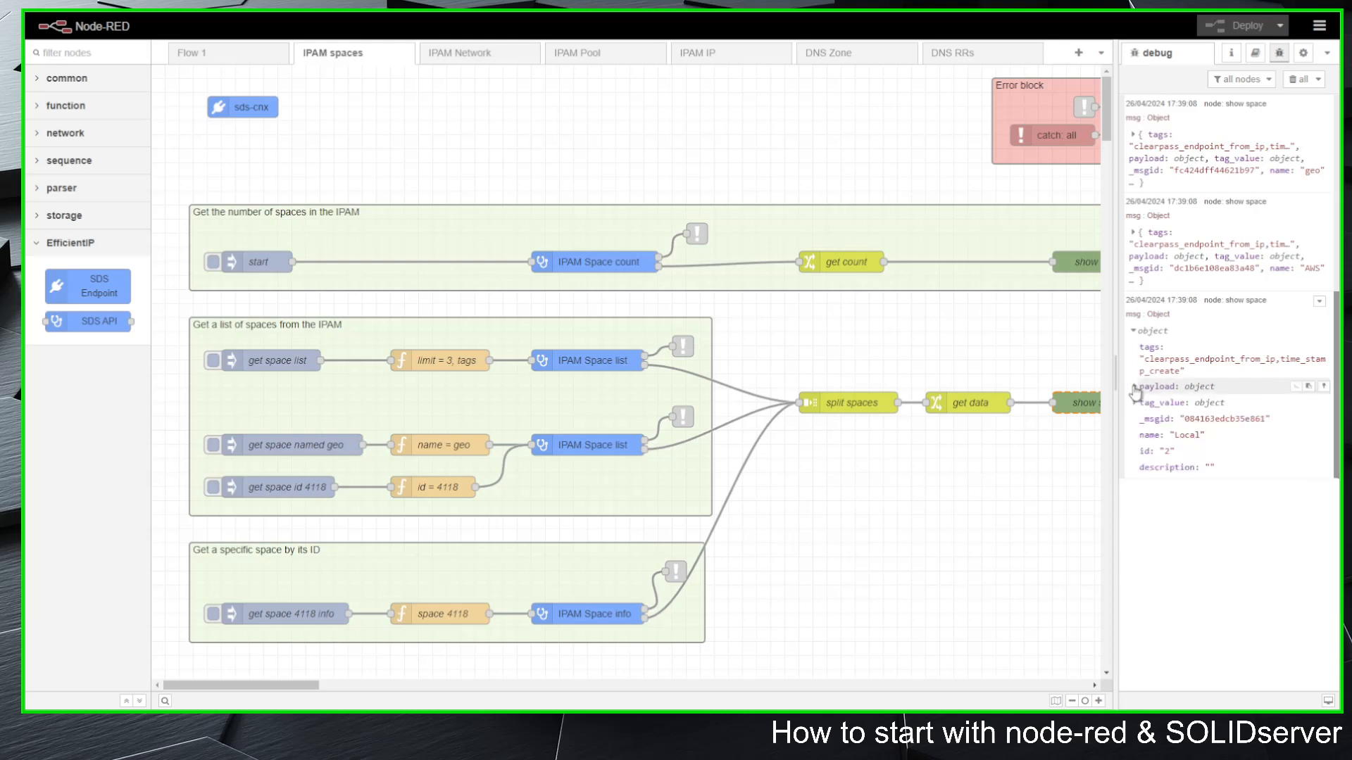
left_click(1134, 331)
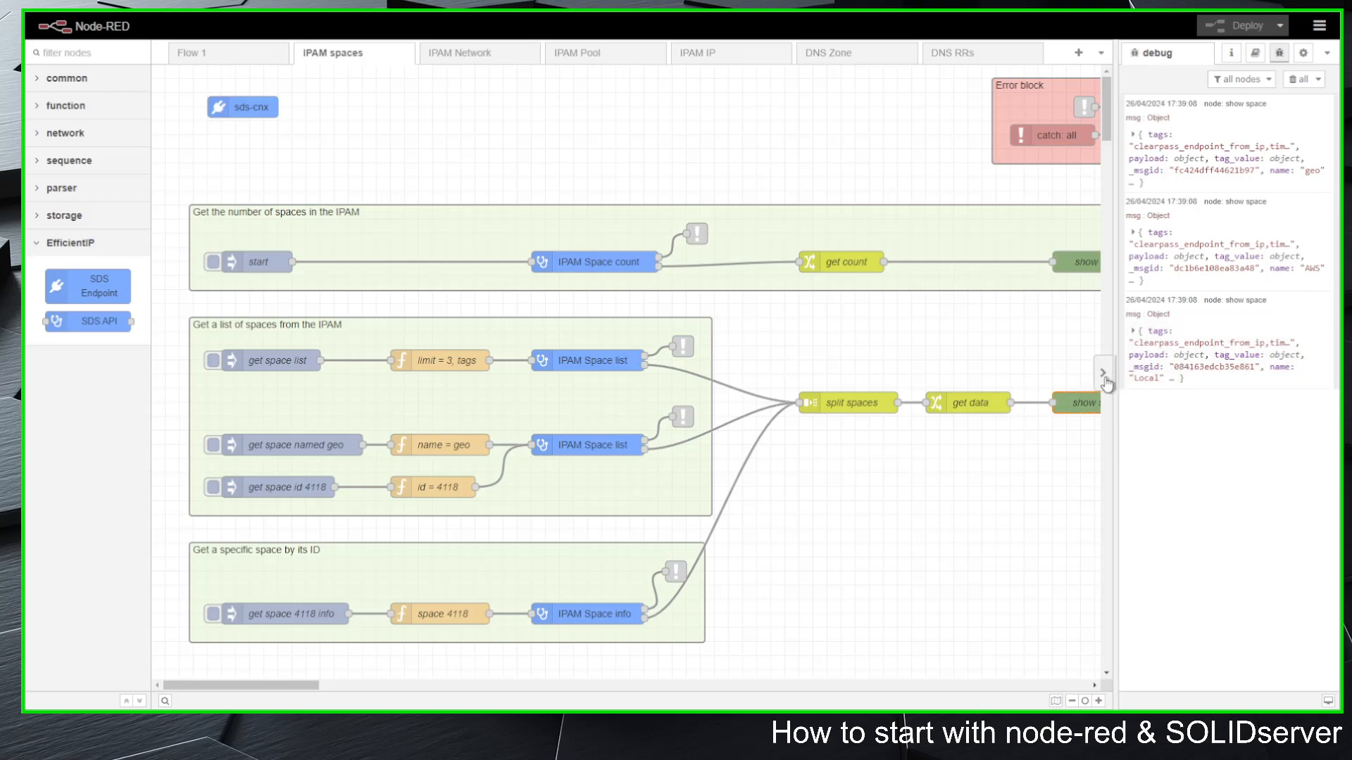
left_click(1110, 381)
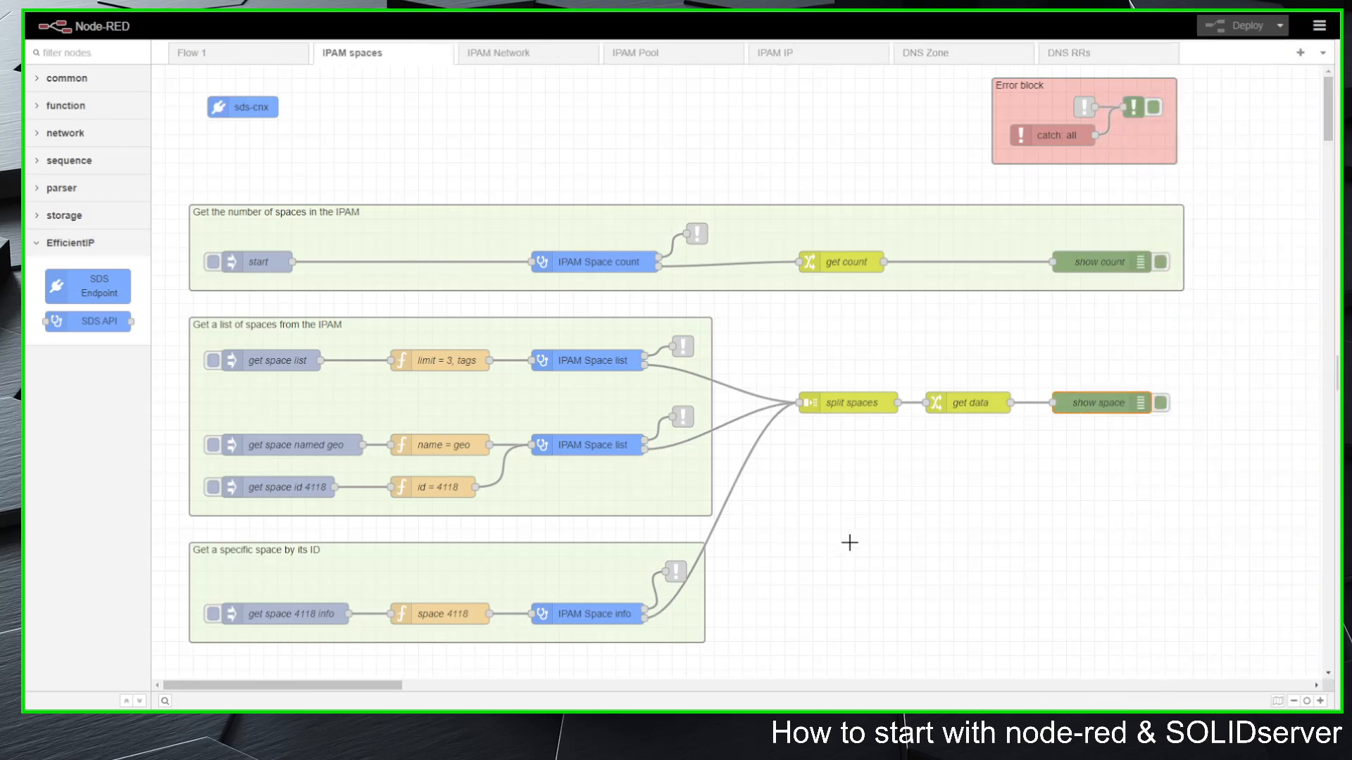
Step: Look through the IPAM Network, IPAM Pool and IPAM IP example flows, down to the IPv4 address add/edit/delete/find free group
left_click(543, 58)
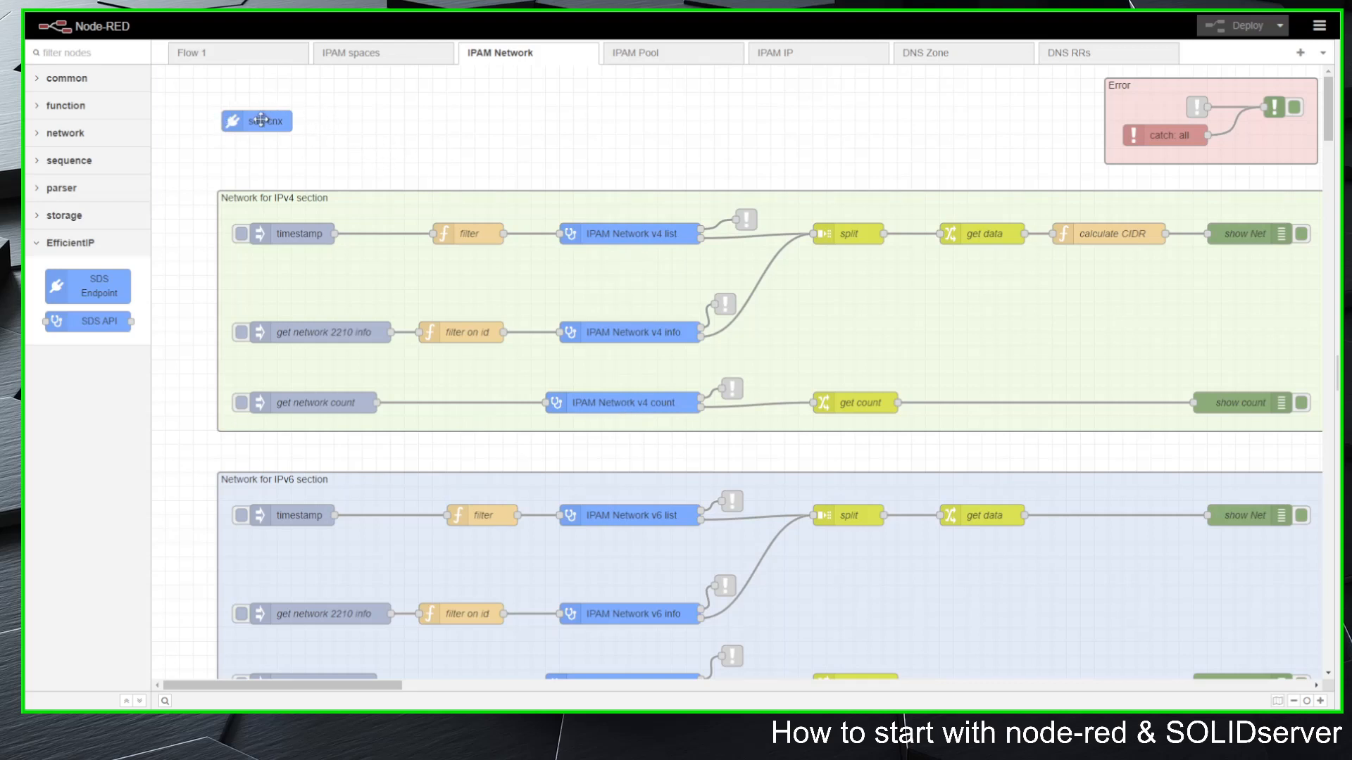
left_click(642, 54)
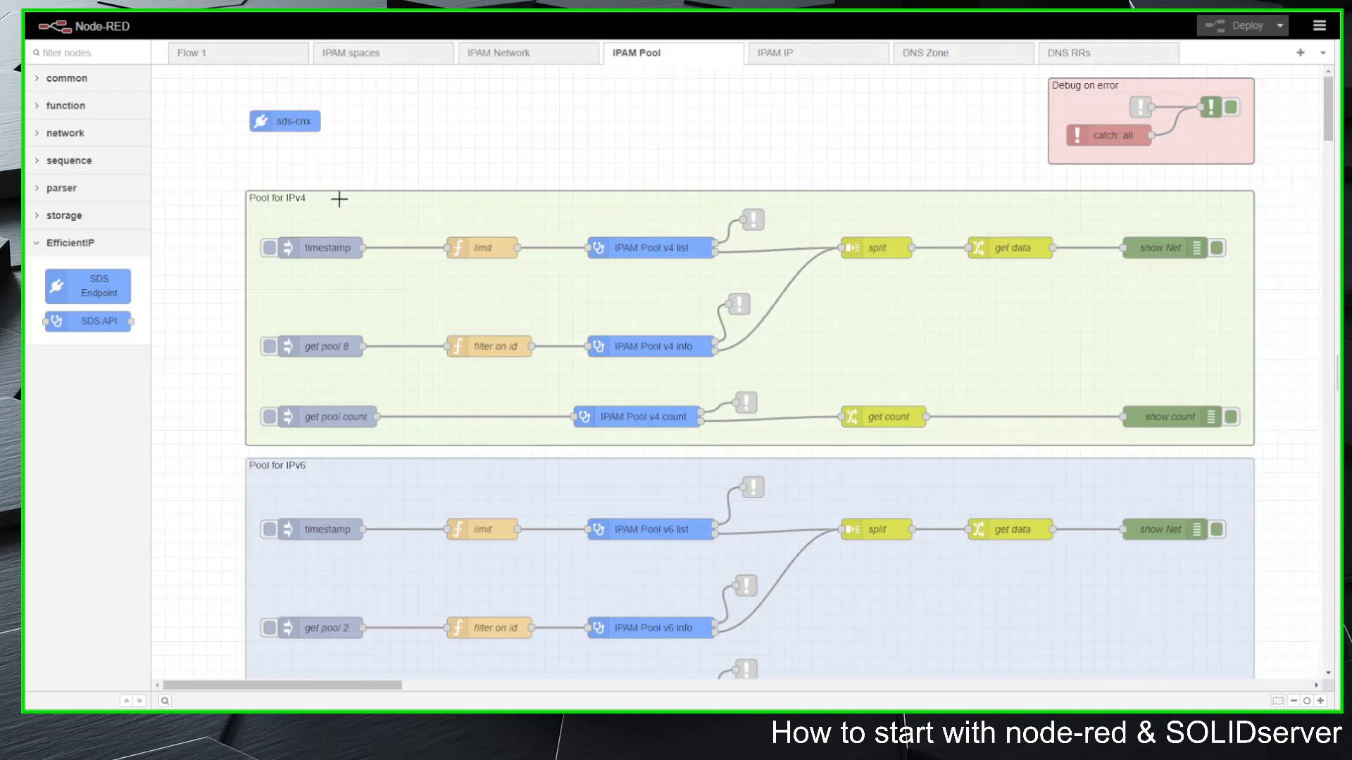
left_click(796, 62)
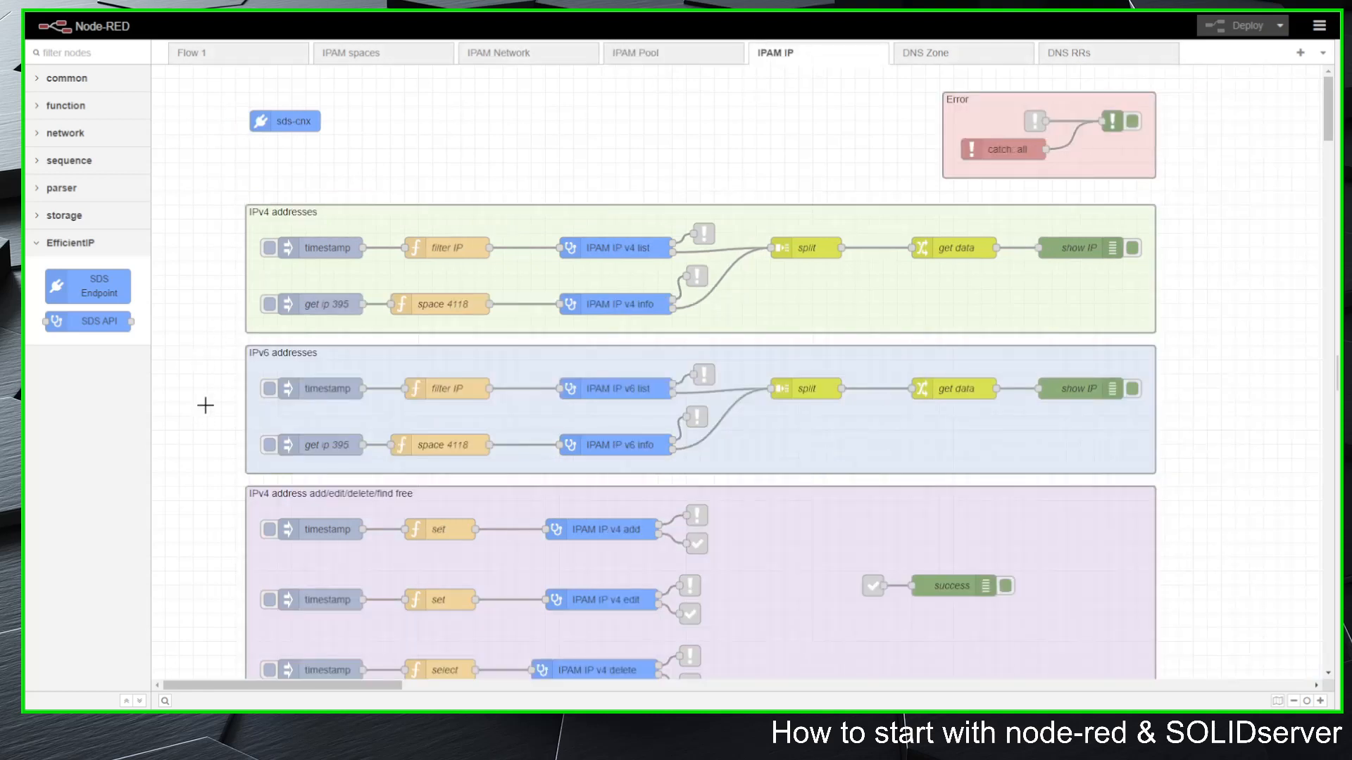
scroll(206, 390, "down", 1)
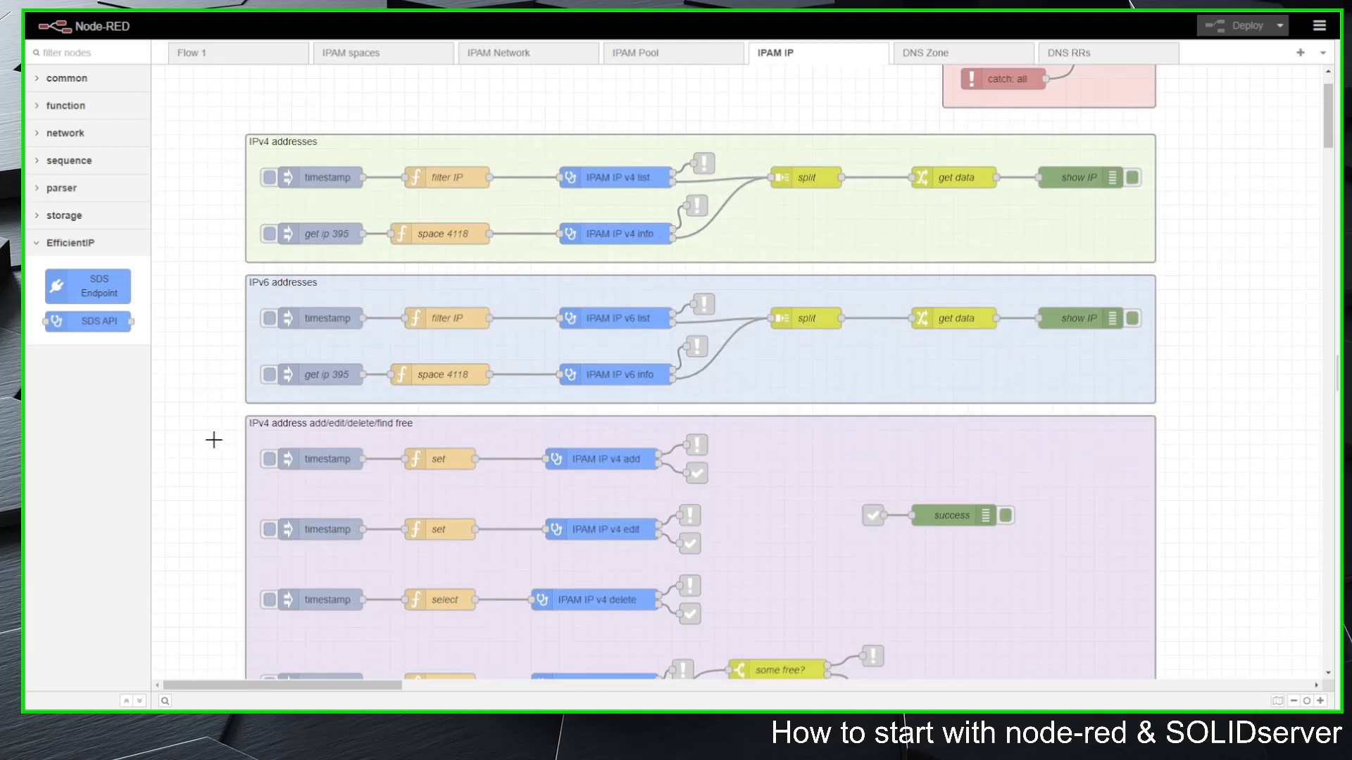
scroll(211, 438, "down", 2)
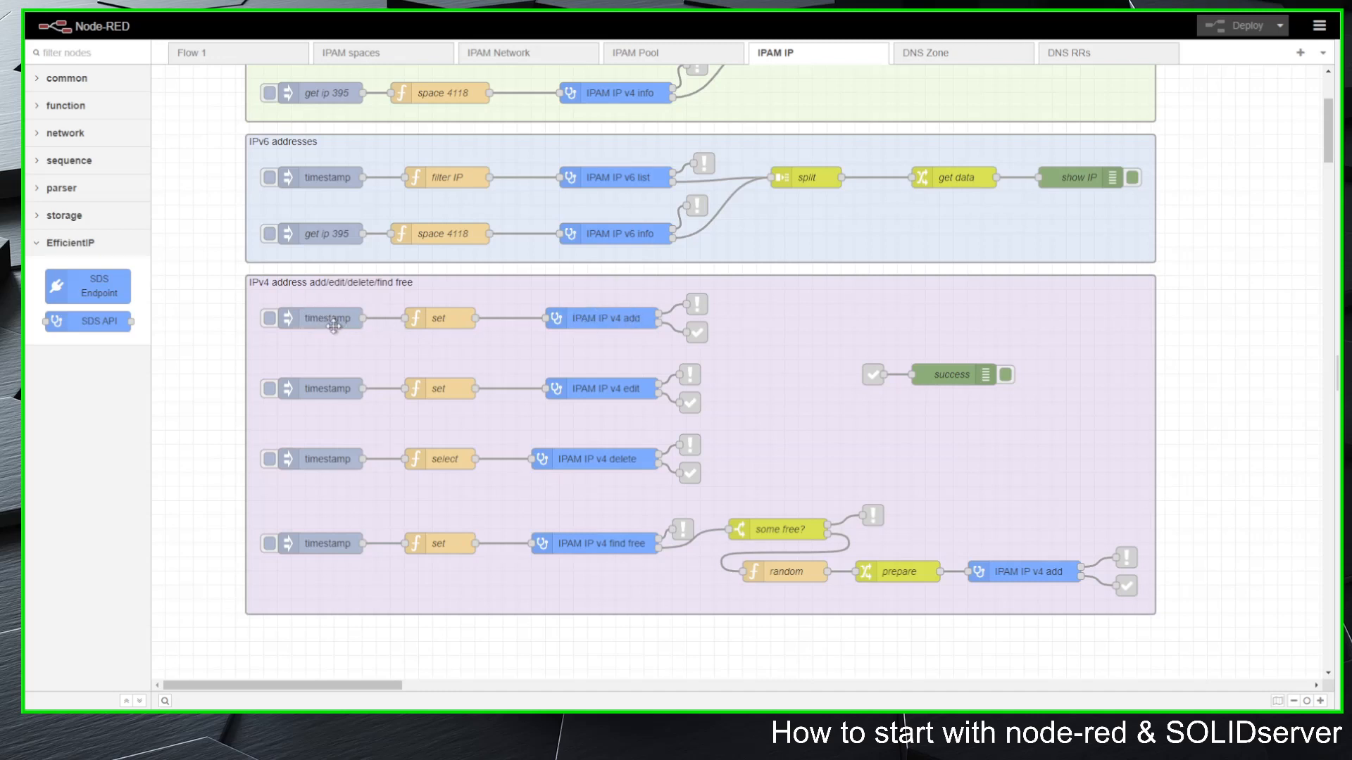
Step: Examine the set function feeding IPAM IP v4 add and trace that node's error link to the Error group
double_click(440, 318)
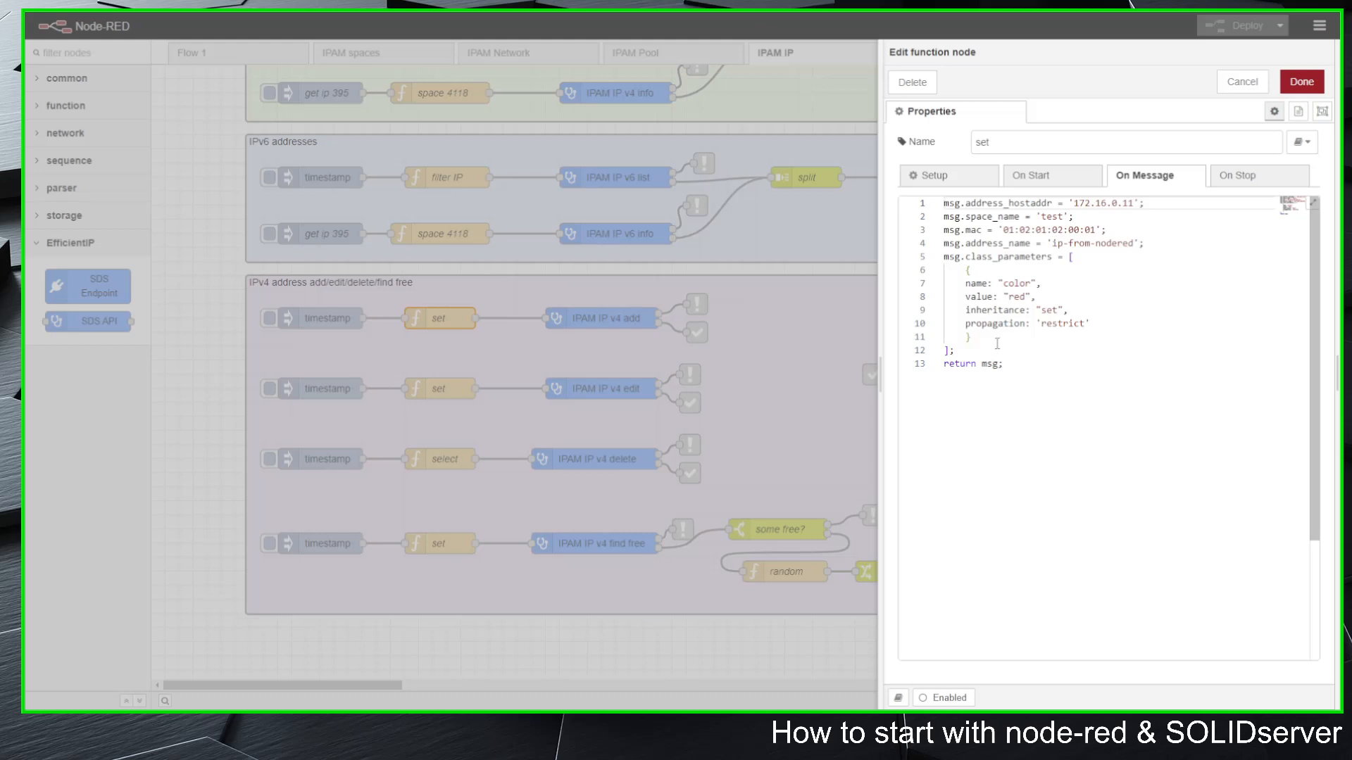
left_click(1241, 82)
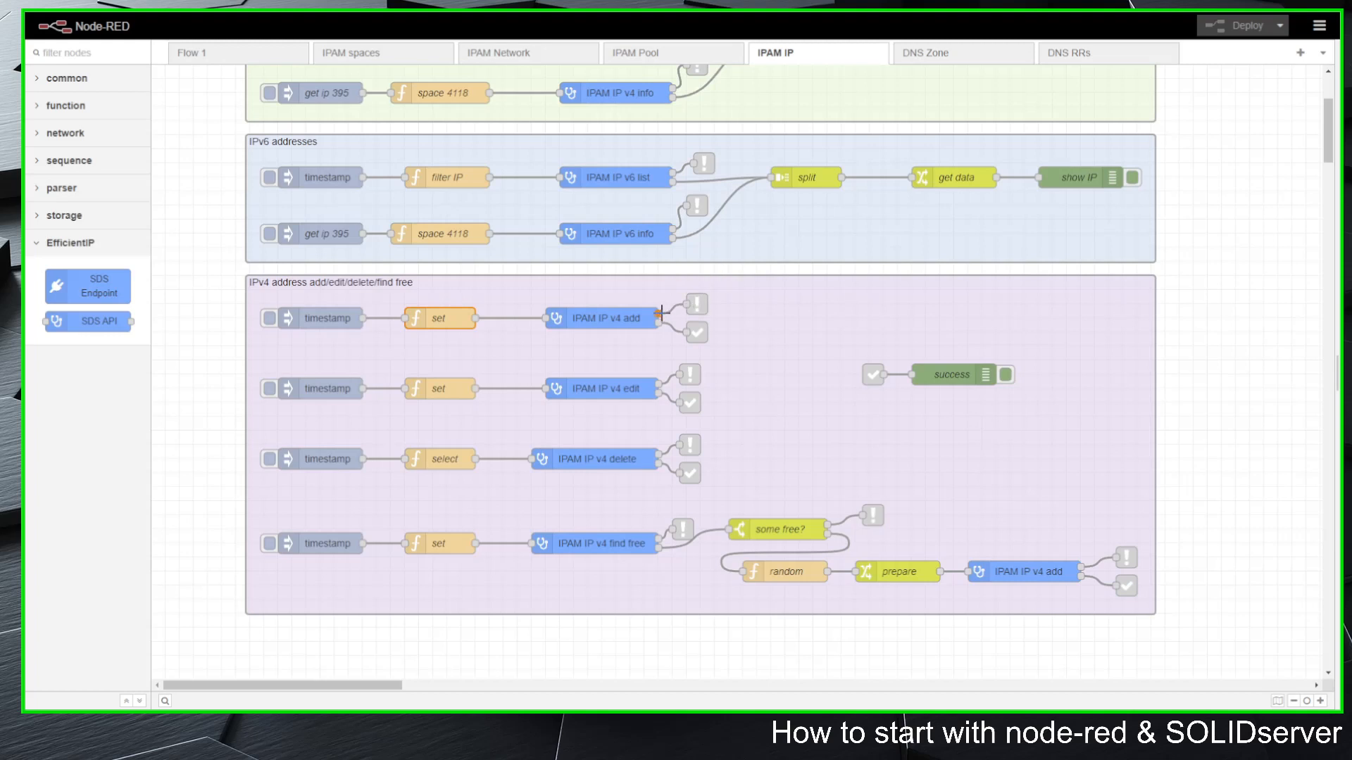
left_click(696, 304)
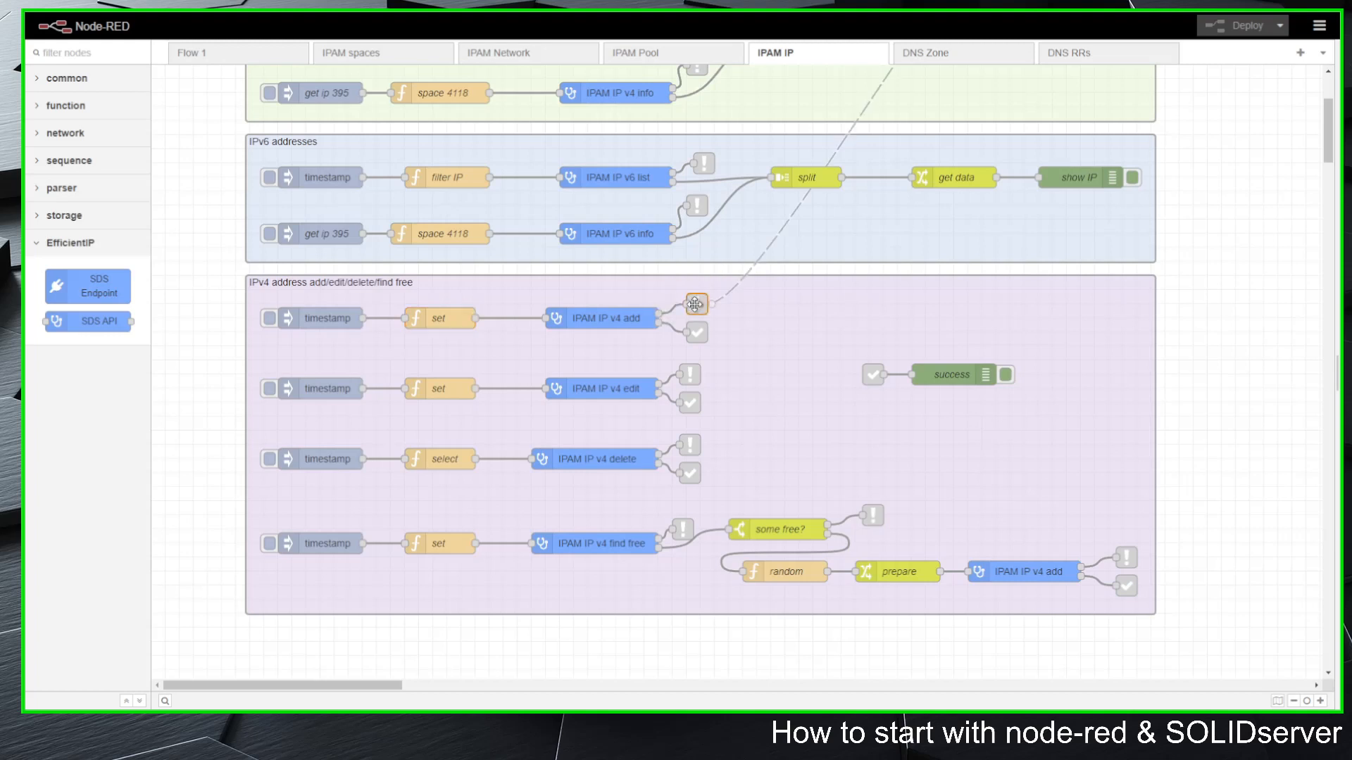
scroll(1270, 425, "up", 3)
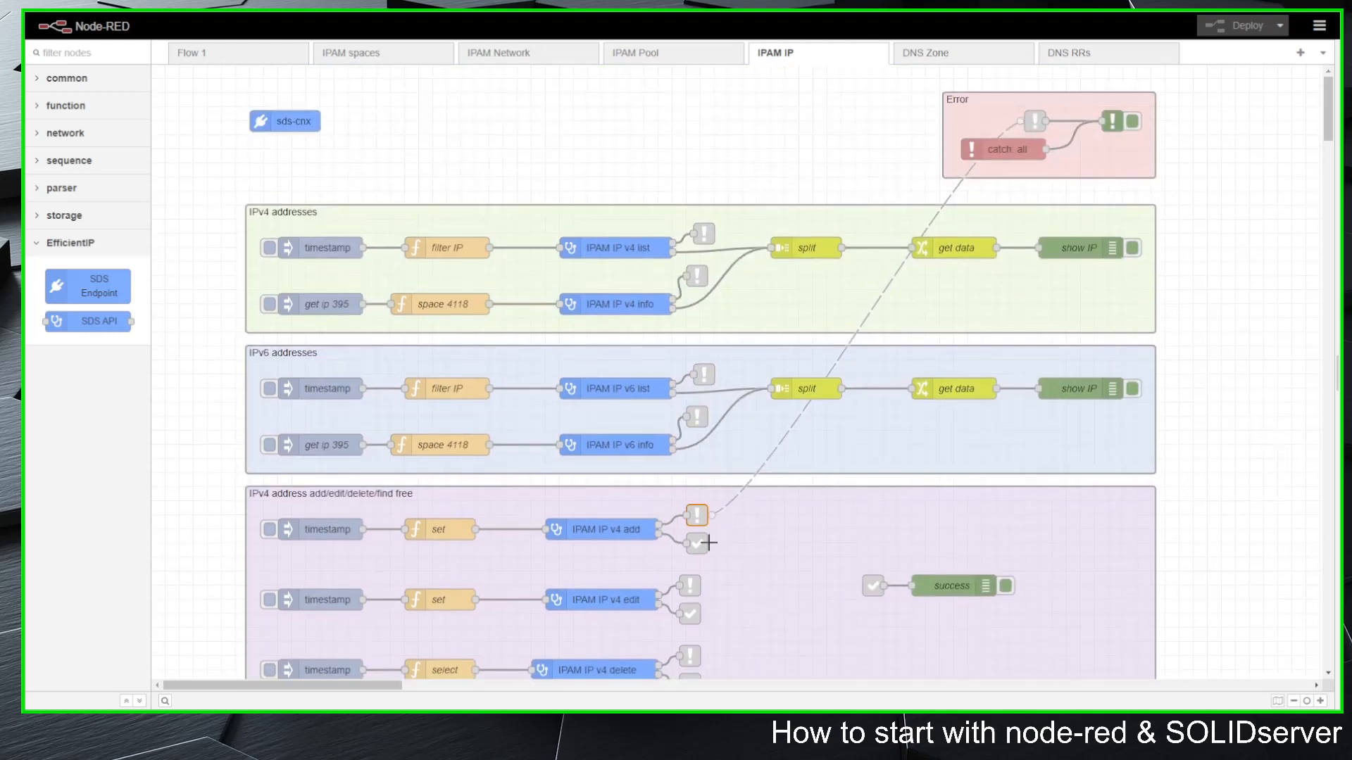
scroll(711, 563, "down", 2)
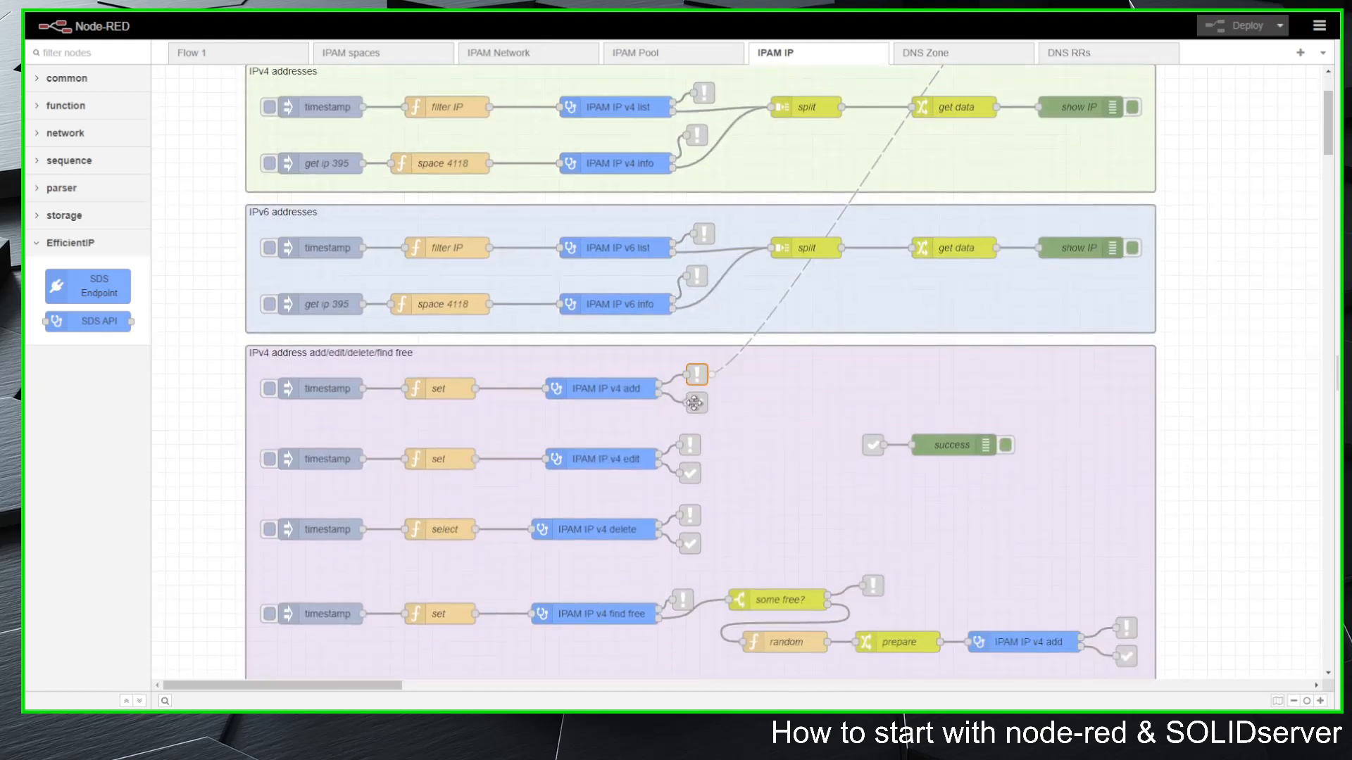
Step: Examine the success link of IPAM IP v4 add and the success debug node's output property, leaving its settings unmodified
left_click(696, 403)
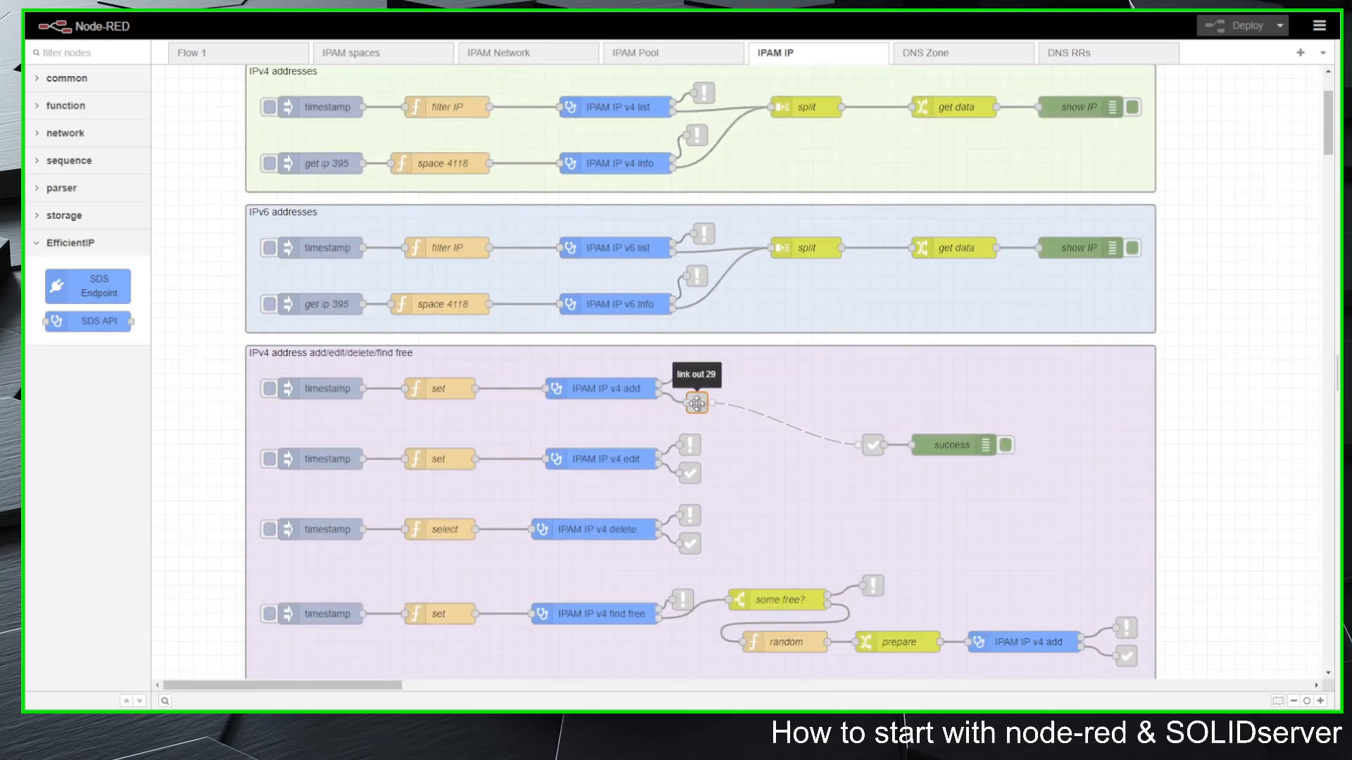
left_click(950, 445)
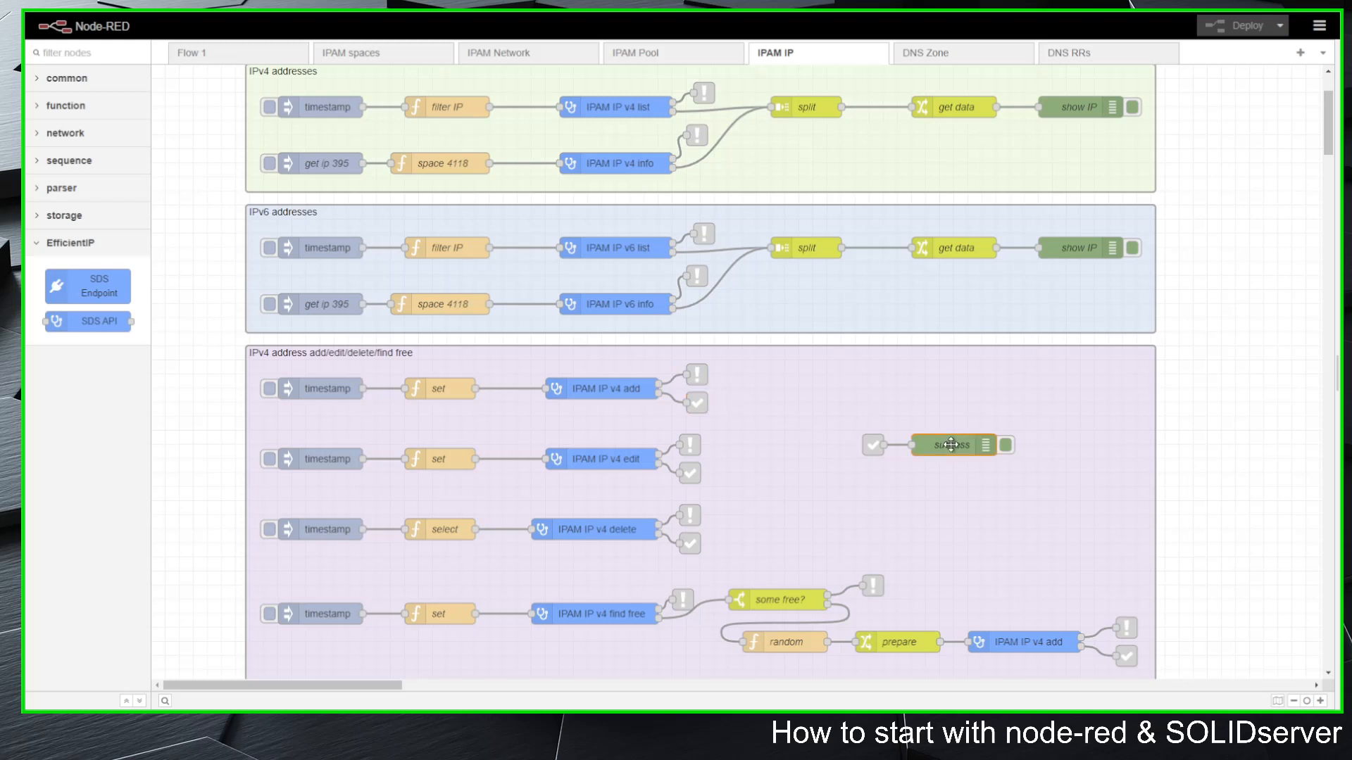
double_click(950, 445)
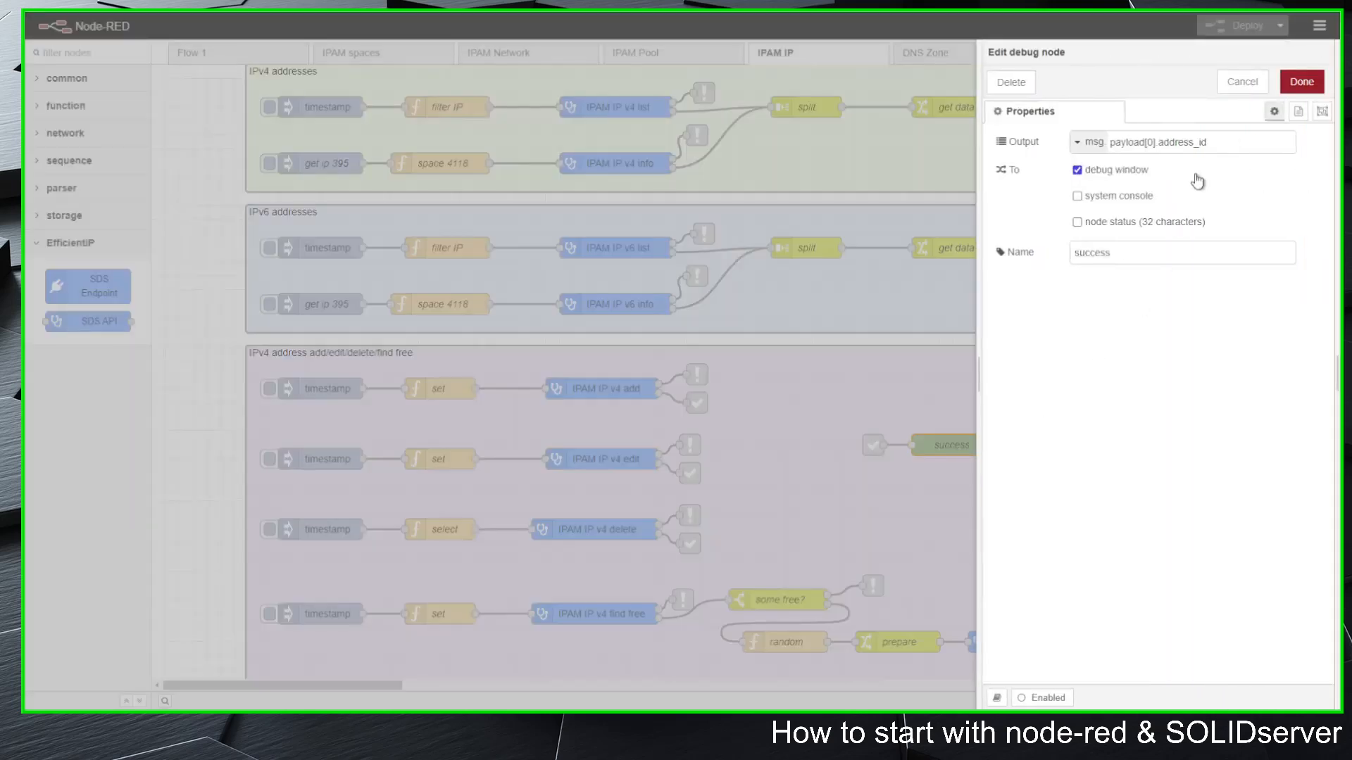
left_click_drag(1208, 143, 1110, 147)
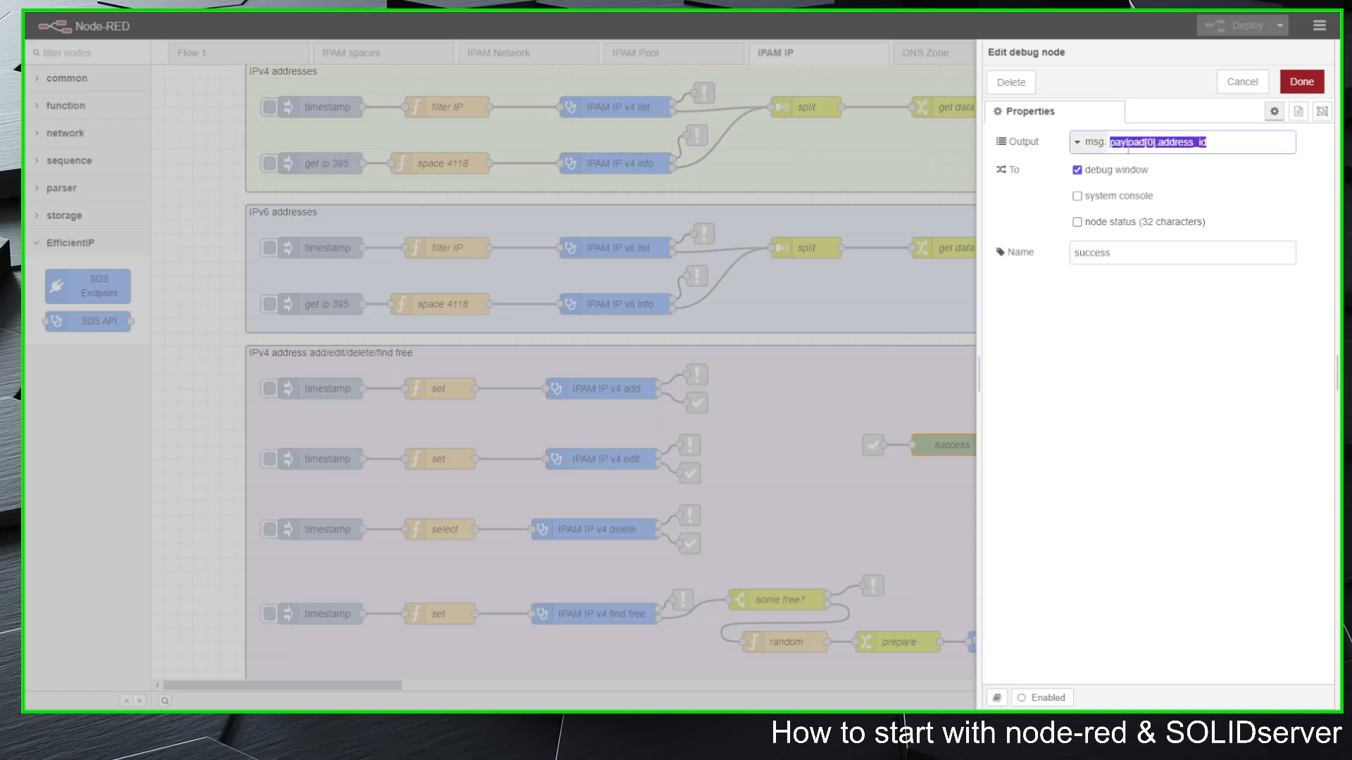
left_click(1239, 84)
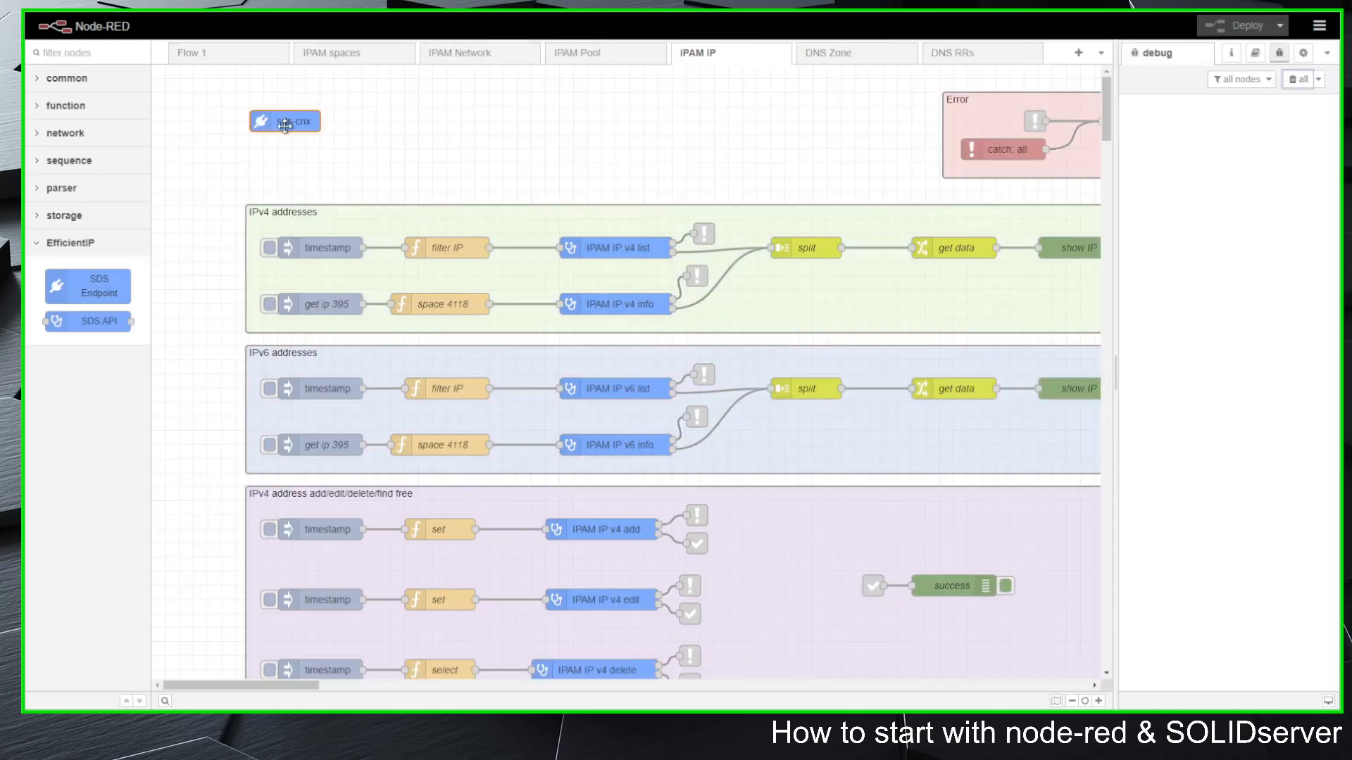
Step: Run the IPAM IP v4 add flow from its timestamp inject node and check the address ID returned through the success link
scroll(214, 513, "down", 5)
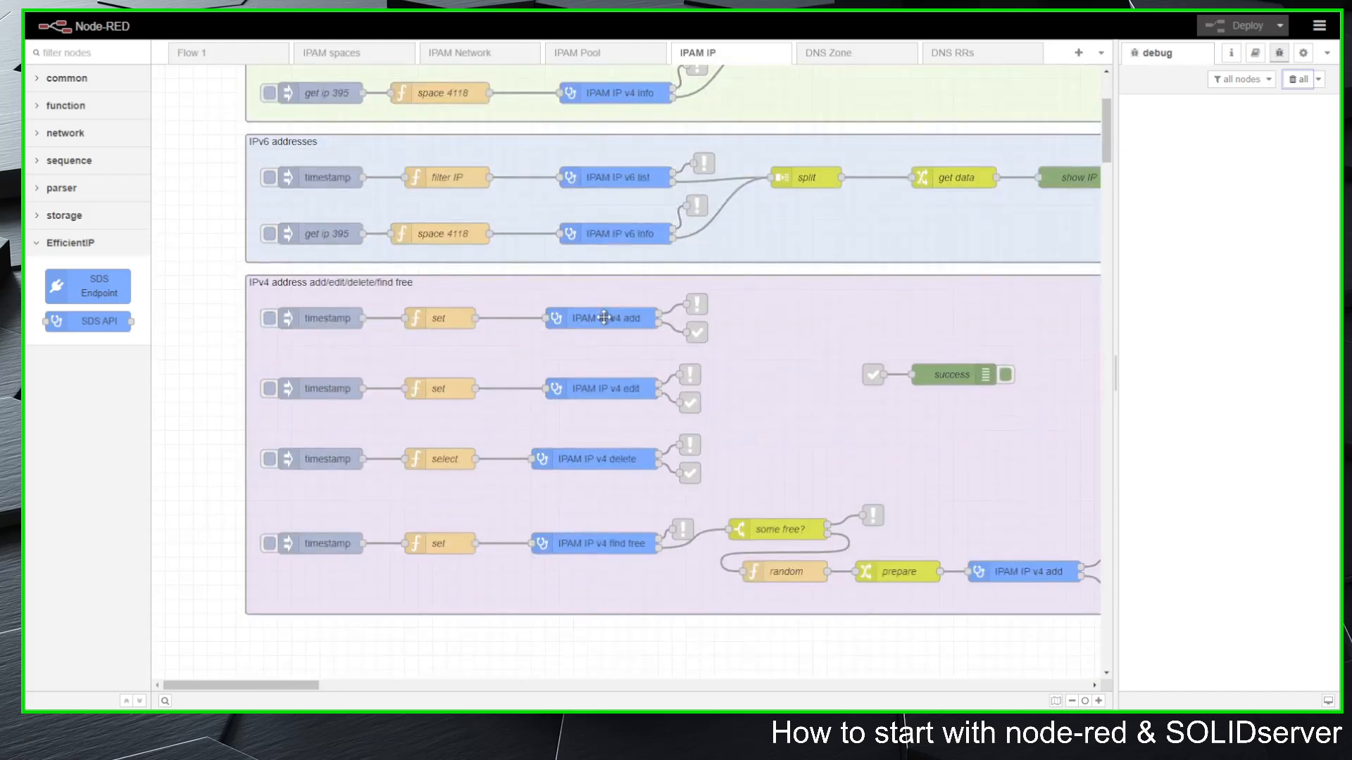
left_click(270, 318)
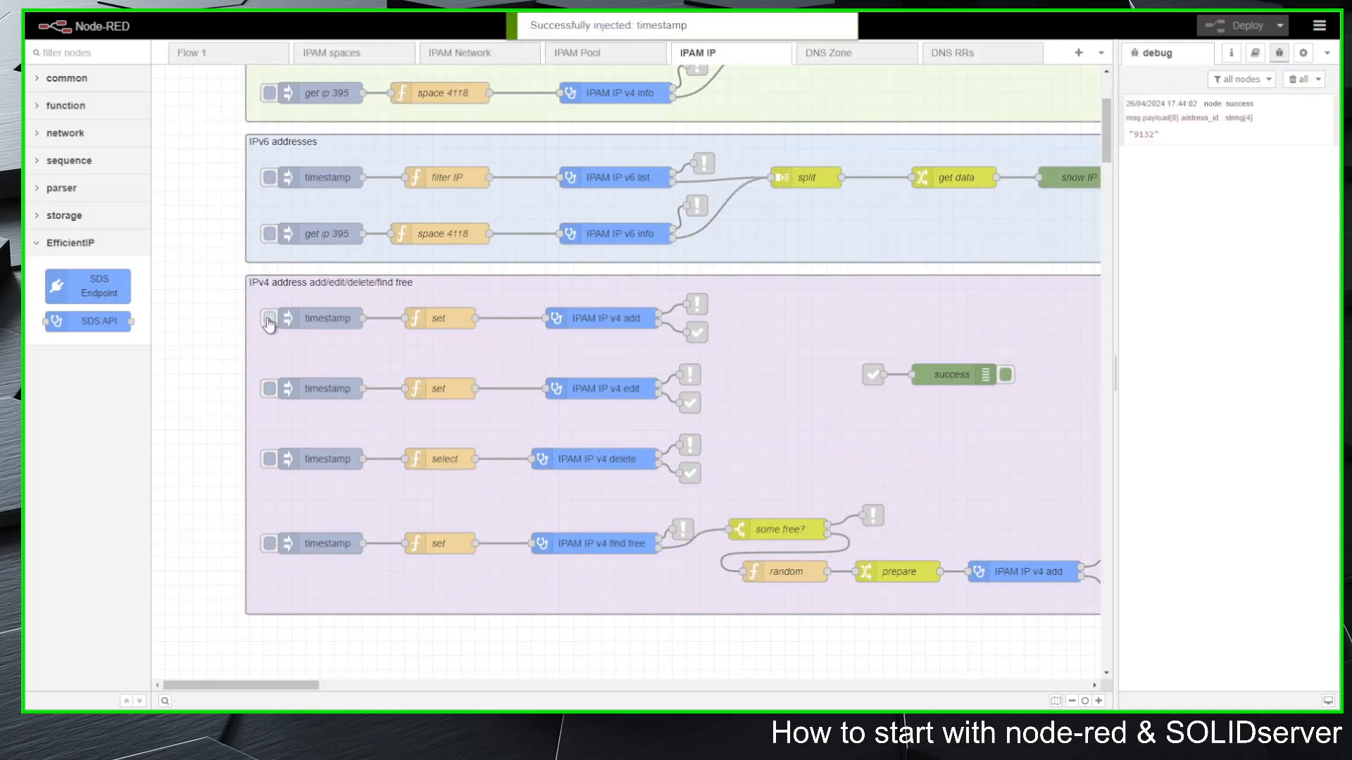
double_click(1144, 134)
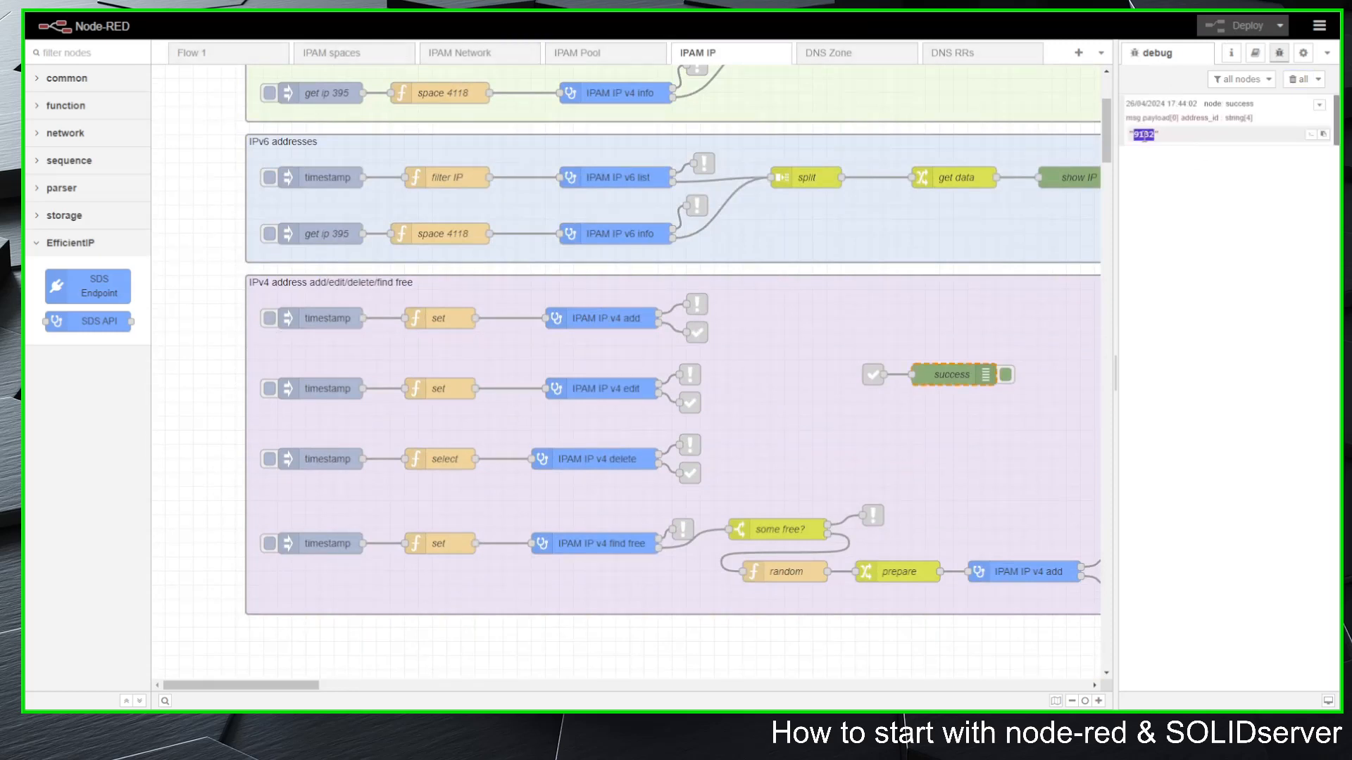
left_click(1184, 211)
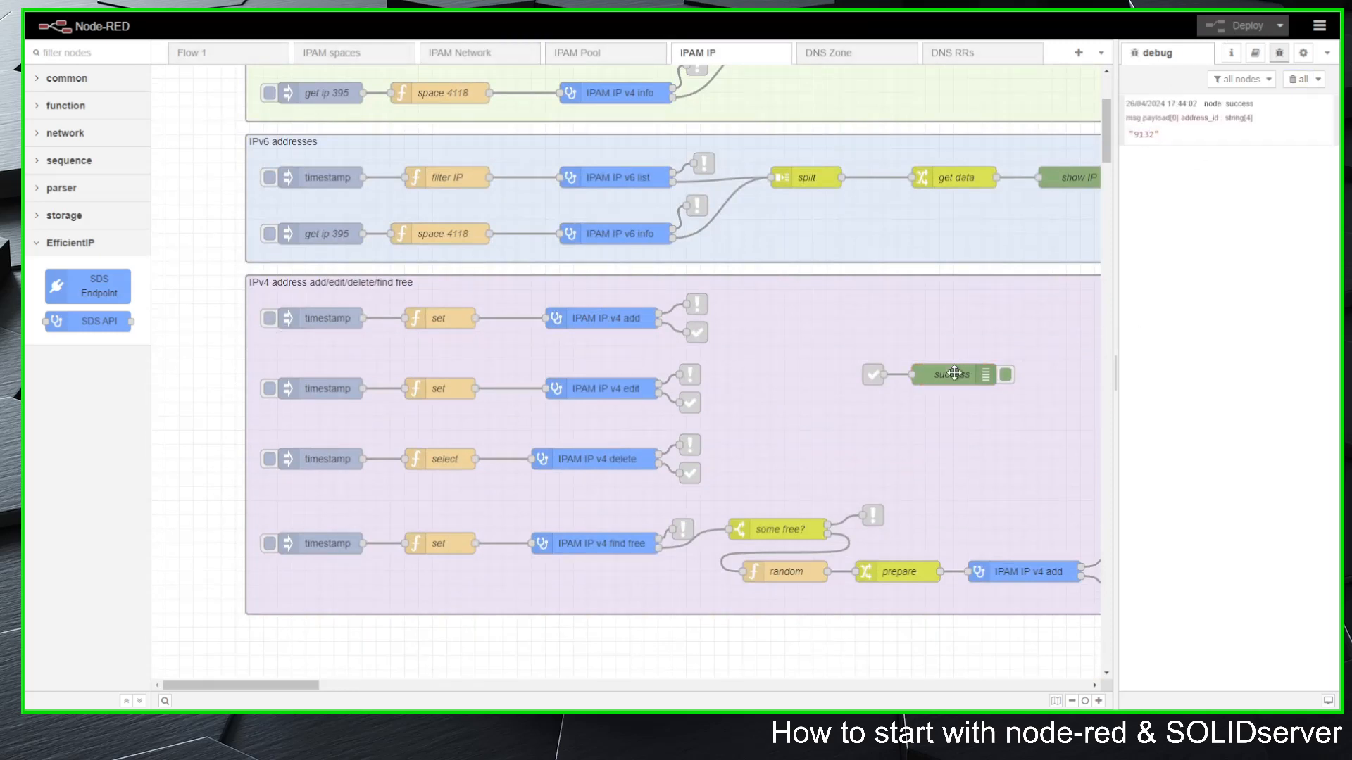
left_click(697, 332)
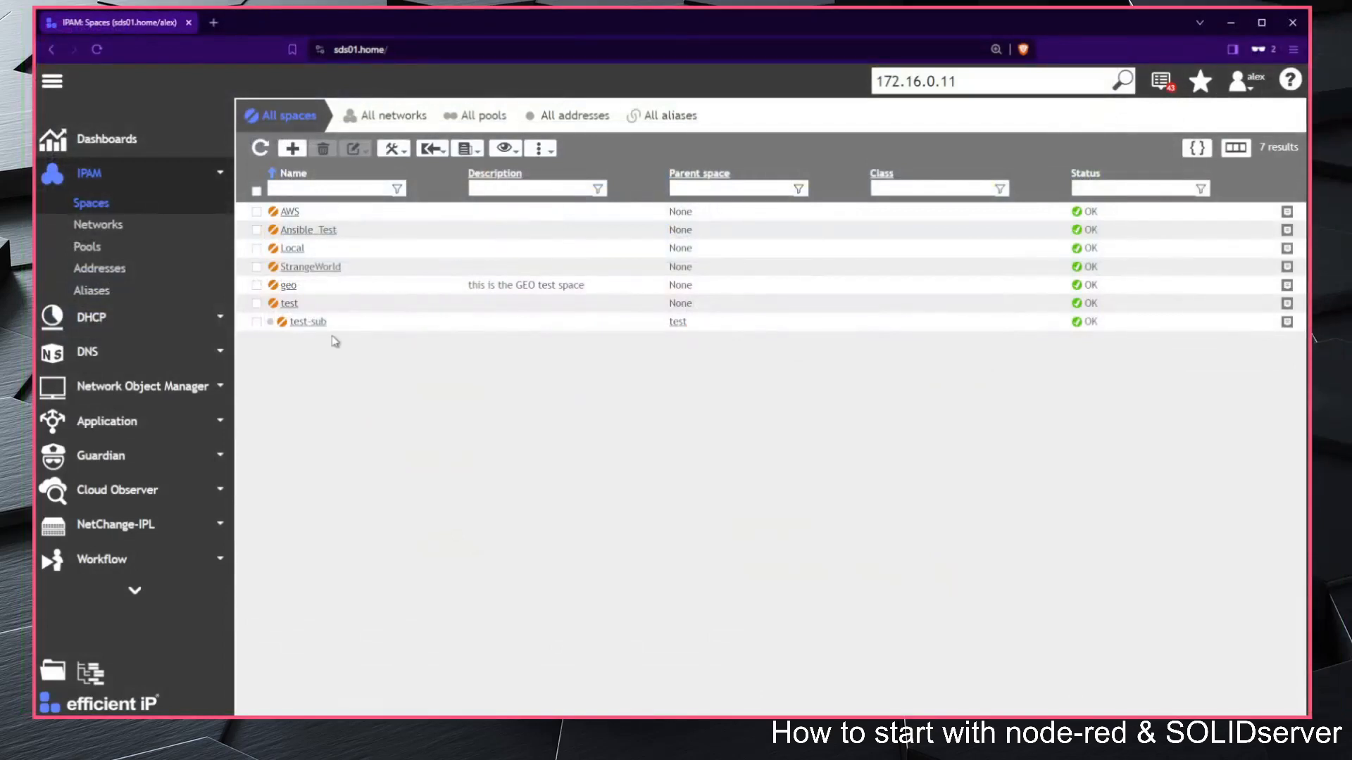
Step: Switch to the SOLIDserver web interface and open the test space, its nodered network and the addresses of subnet nr01
left_click(289, 304)
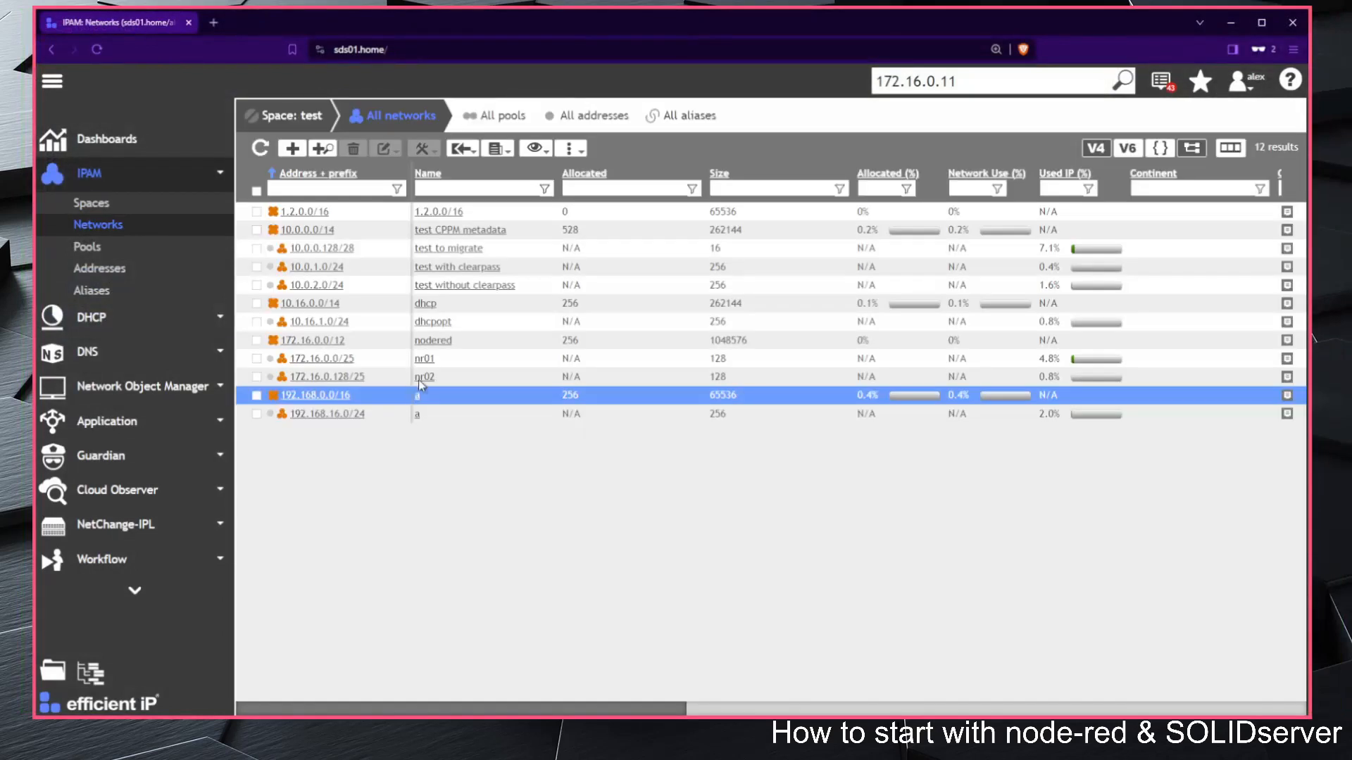
left_click(313, 340)
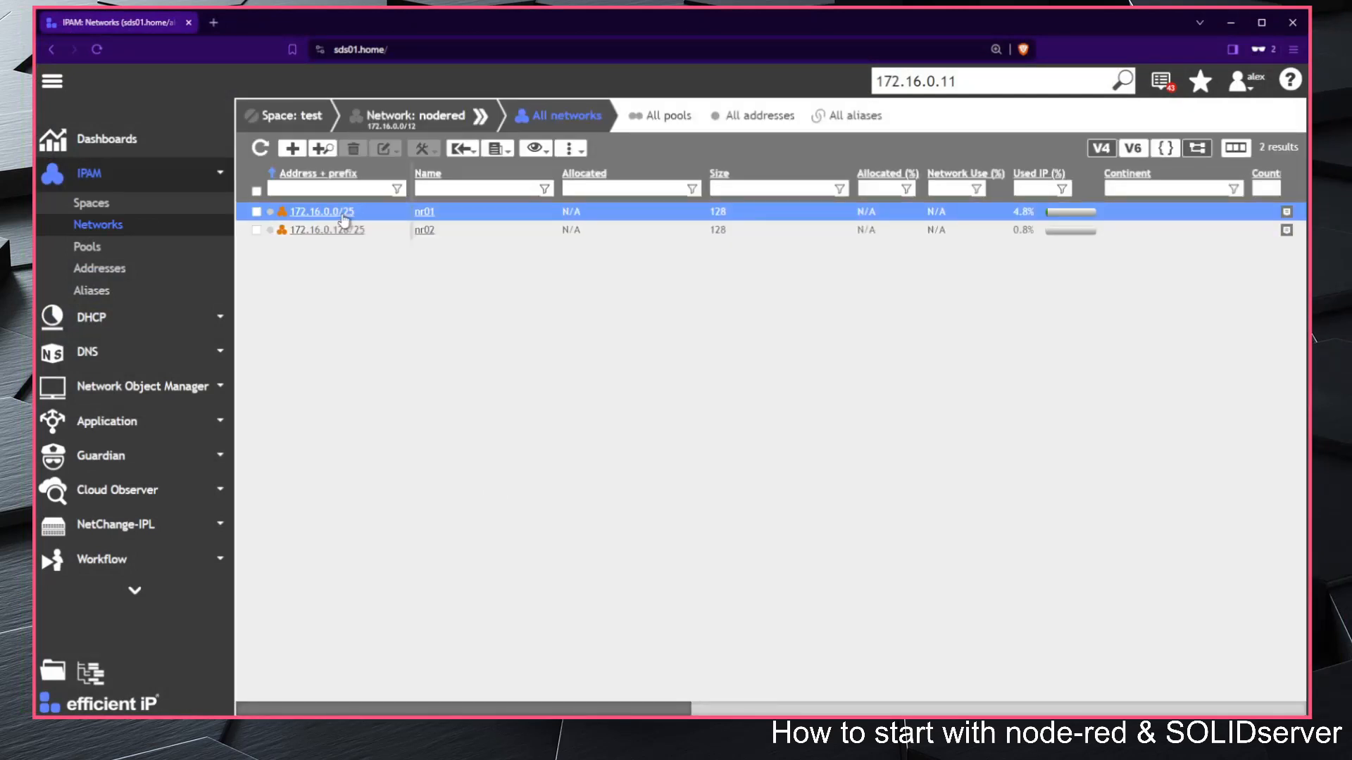
left_click(343, 212)
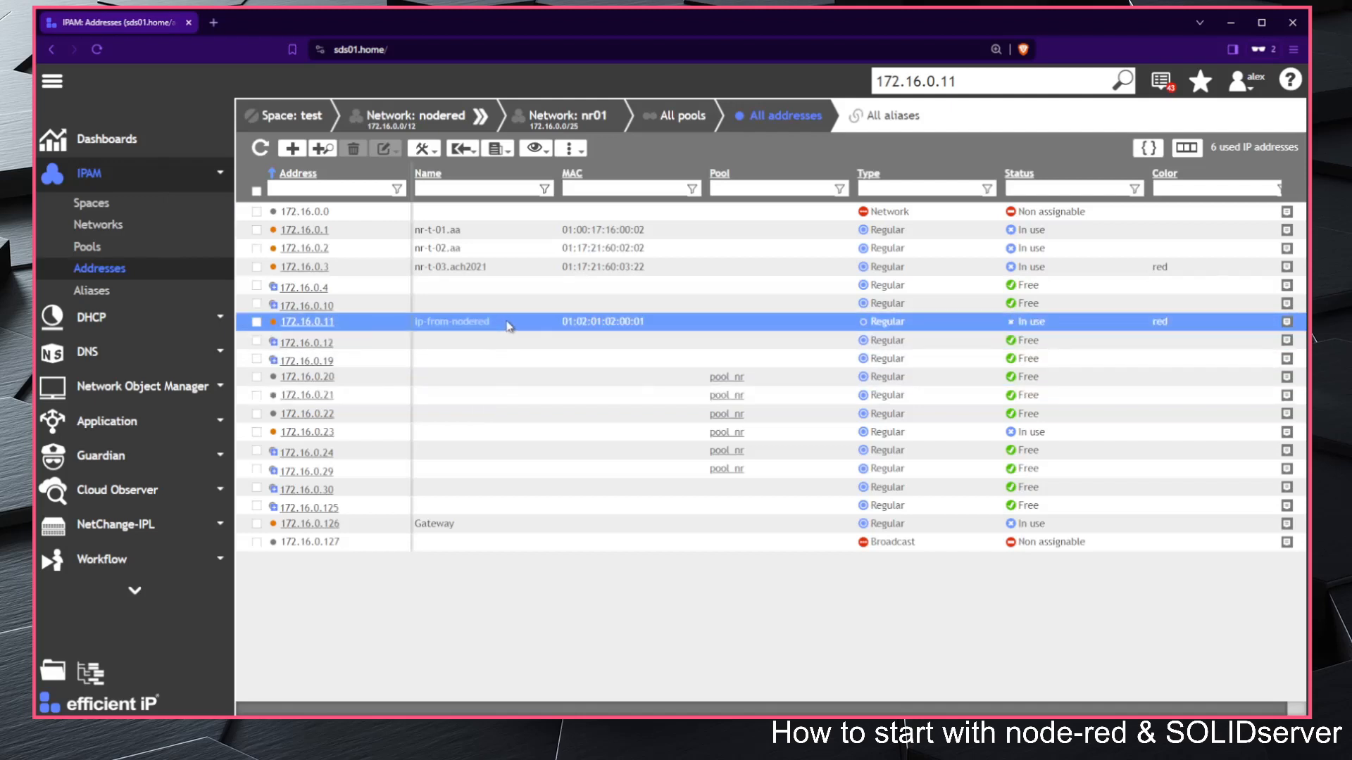
Step: Open the properties of address 172.16.0.11 and check its name, MAC address and color
left_click(1287, 322)
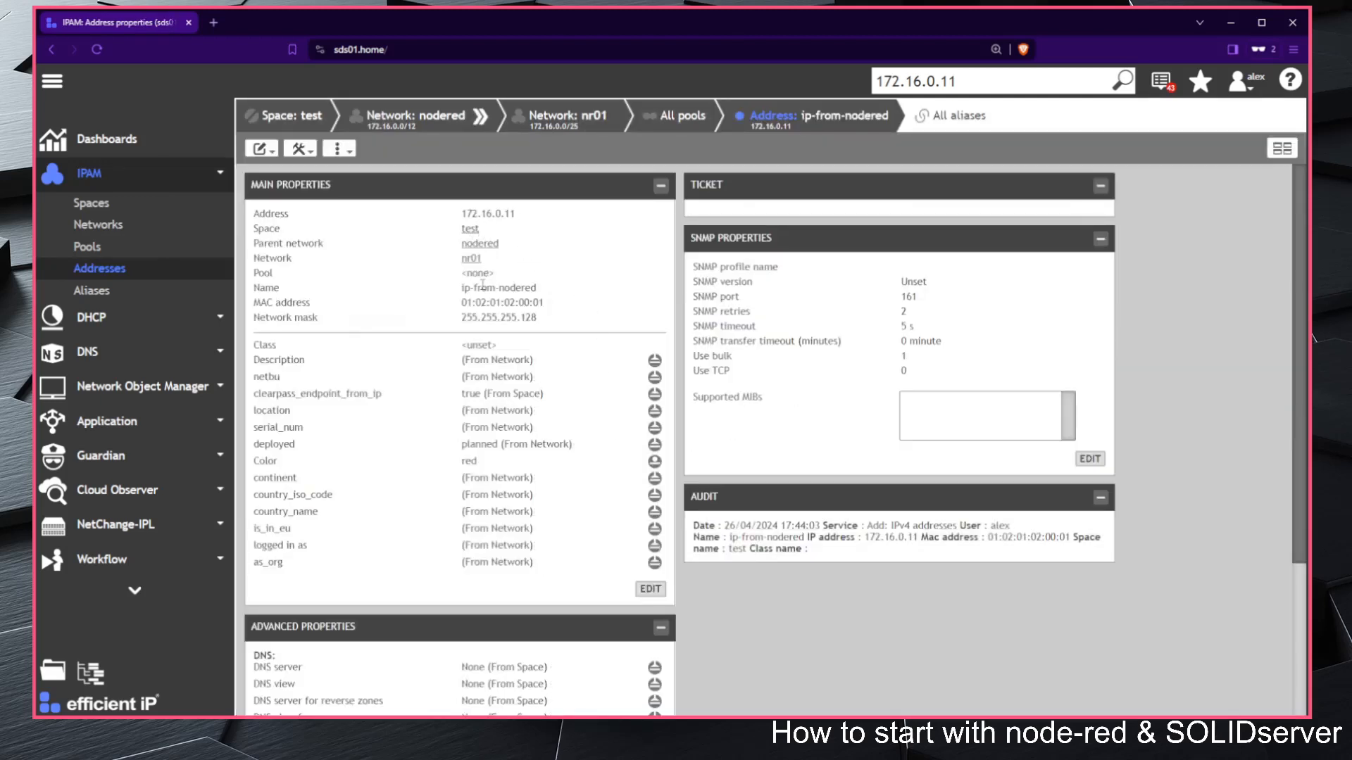
mouse_move(462, 289)
left_mouse_down()
mouse_move(539, 301)
mouse_move(457, 310)
left_mouse_up()
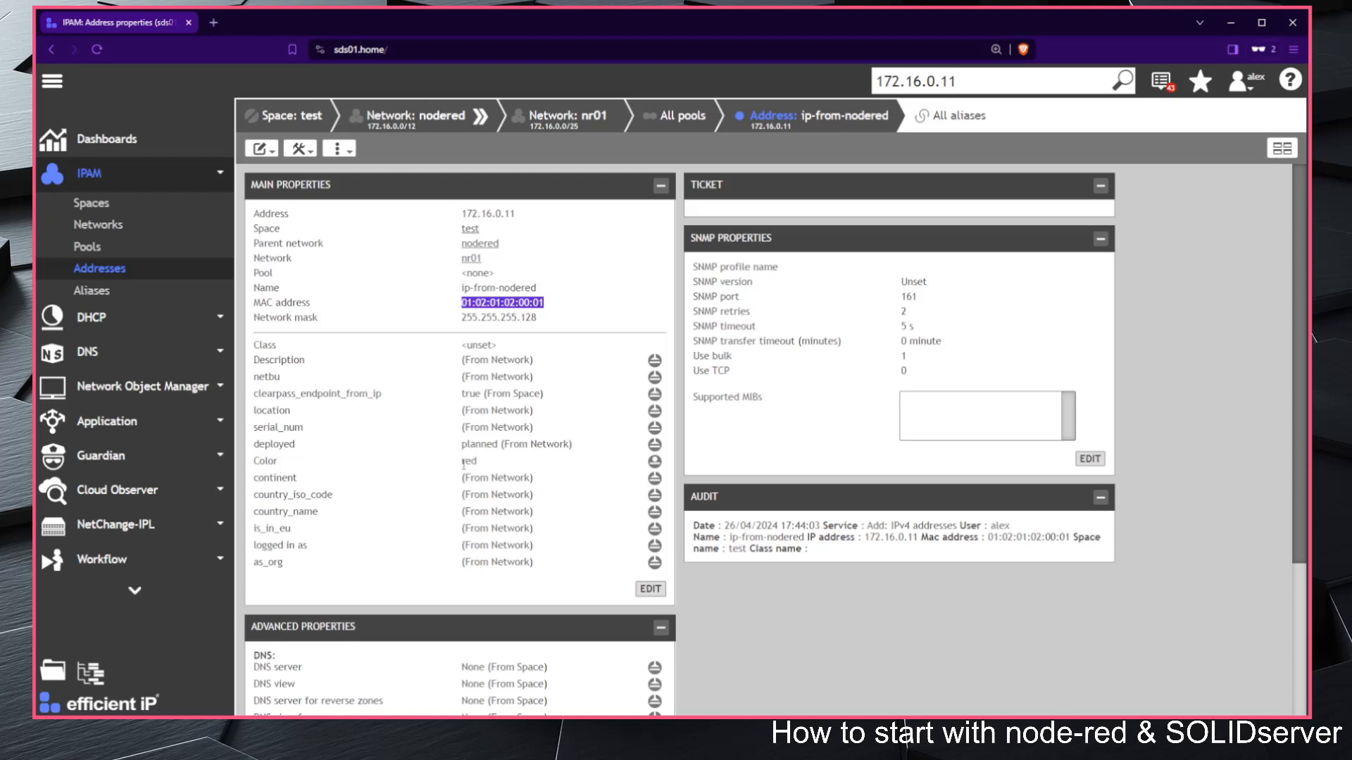
left_click_drag(464, 463, 486, 469)
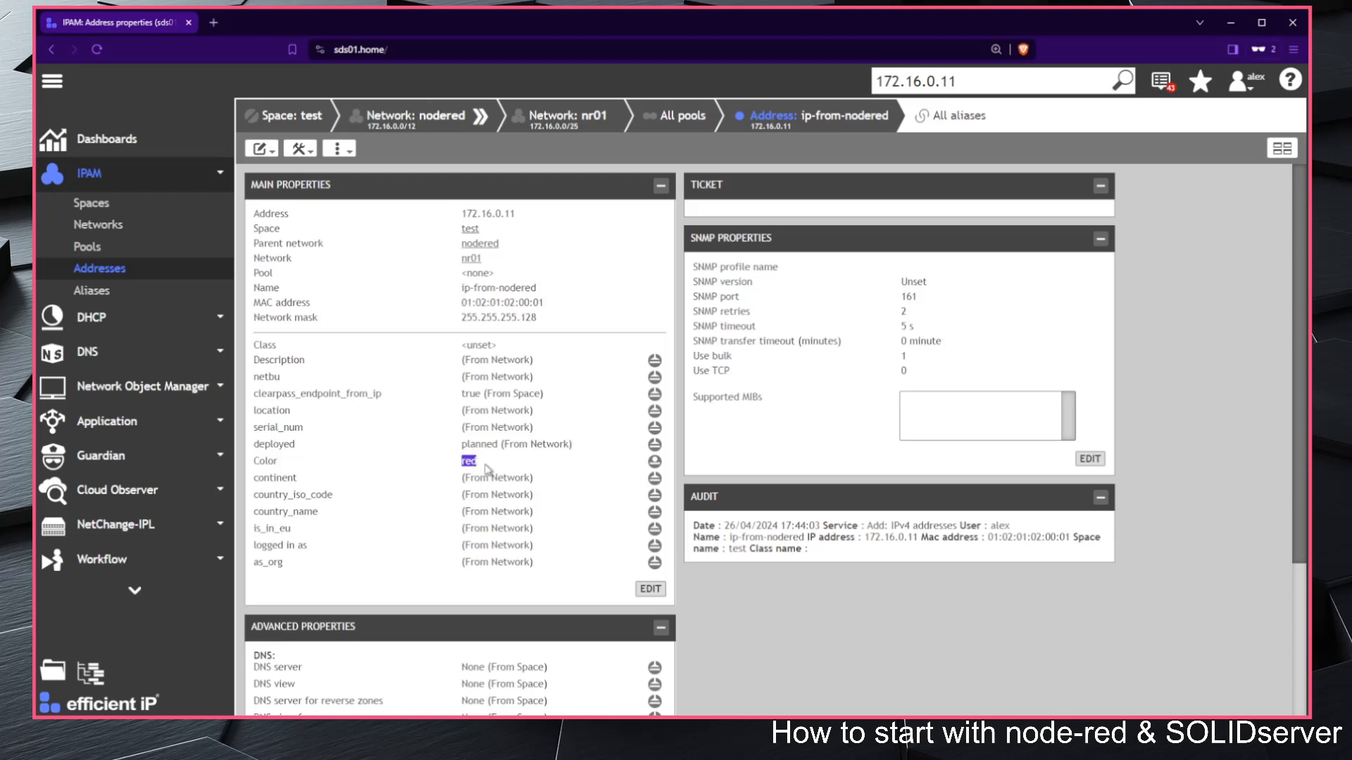
left_click(488, 465)
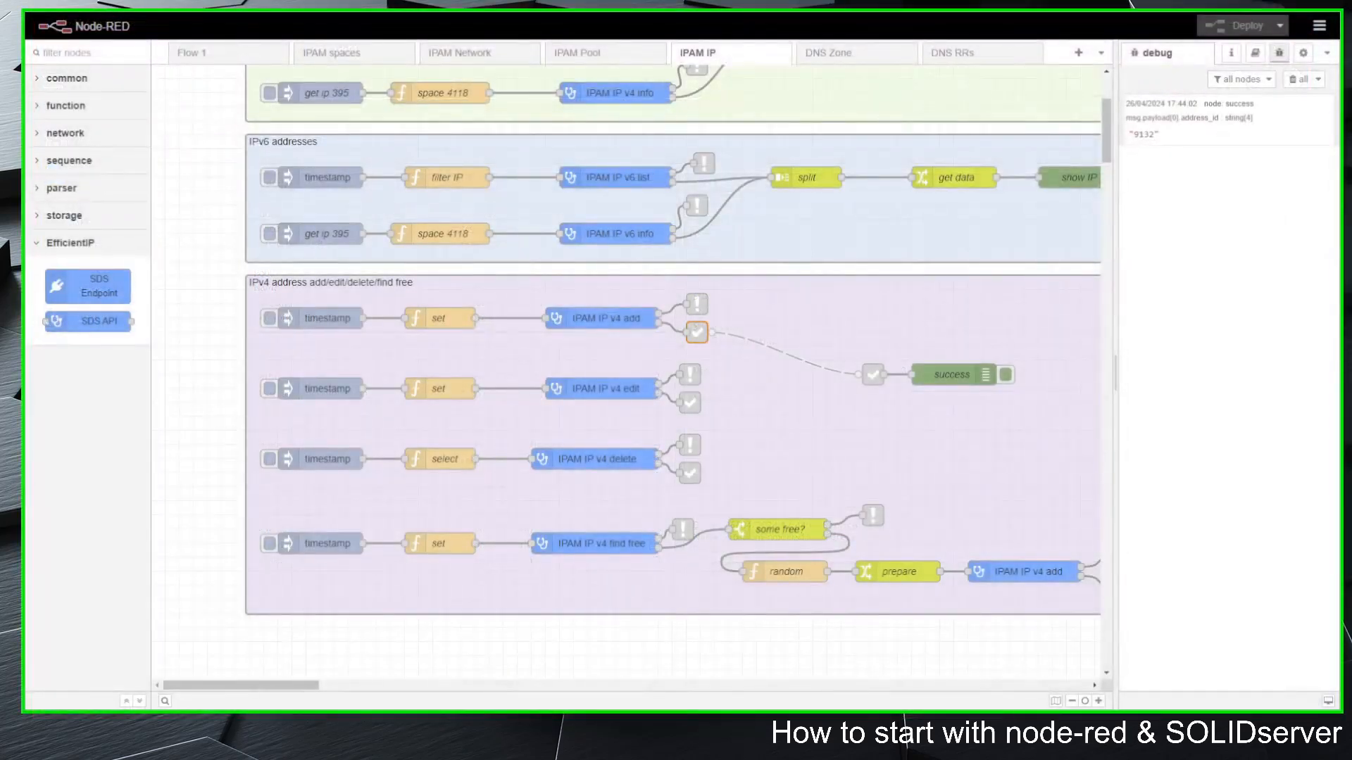
Step: Switch back to Node-RED, view the settings of the IPAM IP v4 add node and close them without changes
double_click(610, 320)
left_click(1020, 81)
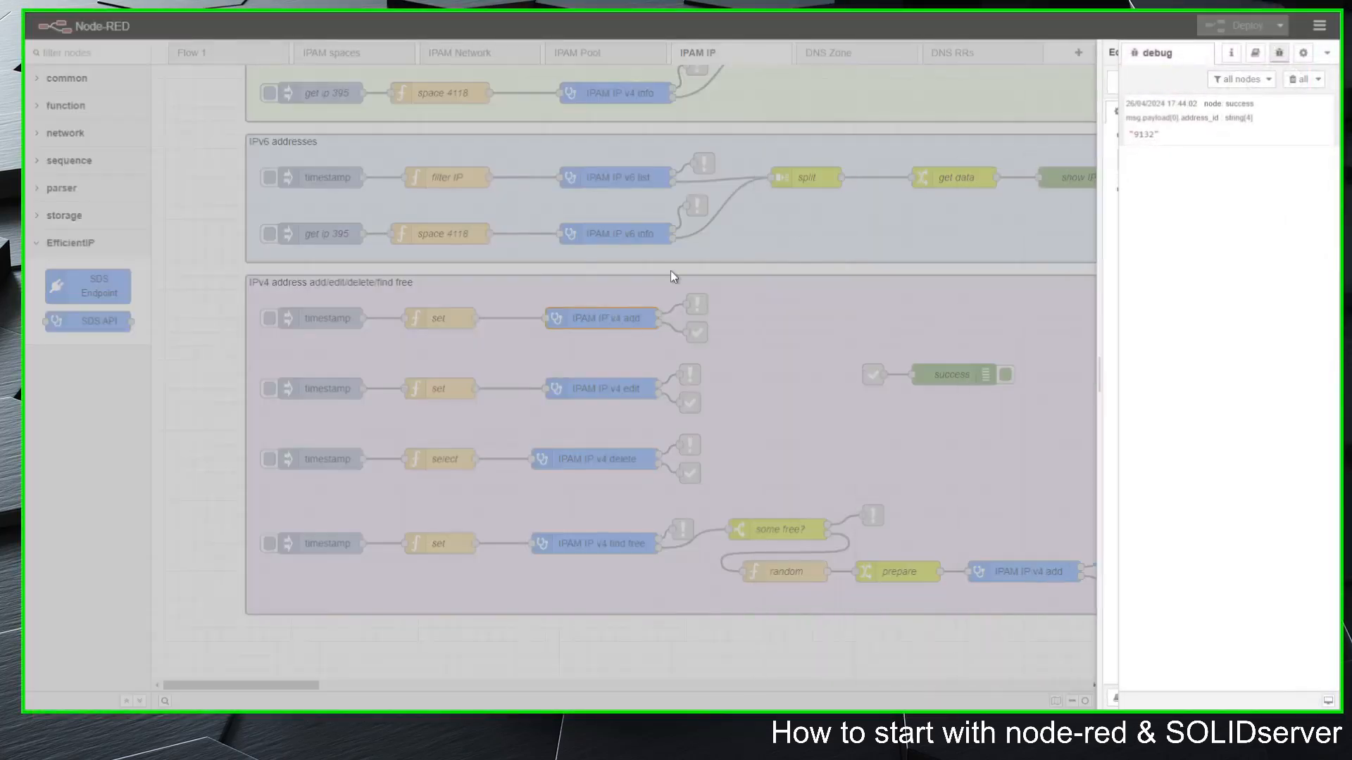
Step: Review the set function feeding IPAM IP v4 add without changes, check the Color property of 172.16.0.11 in SOLIDserver, and return to the address list
left_click(438, 318)
double_click(438, 316)
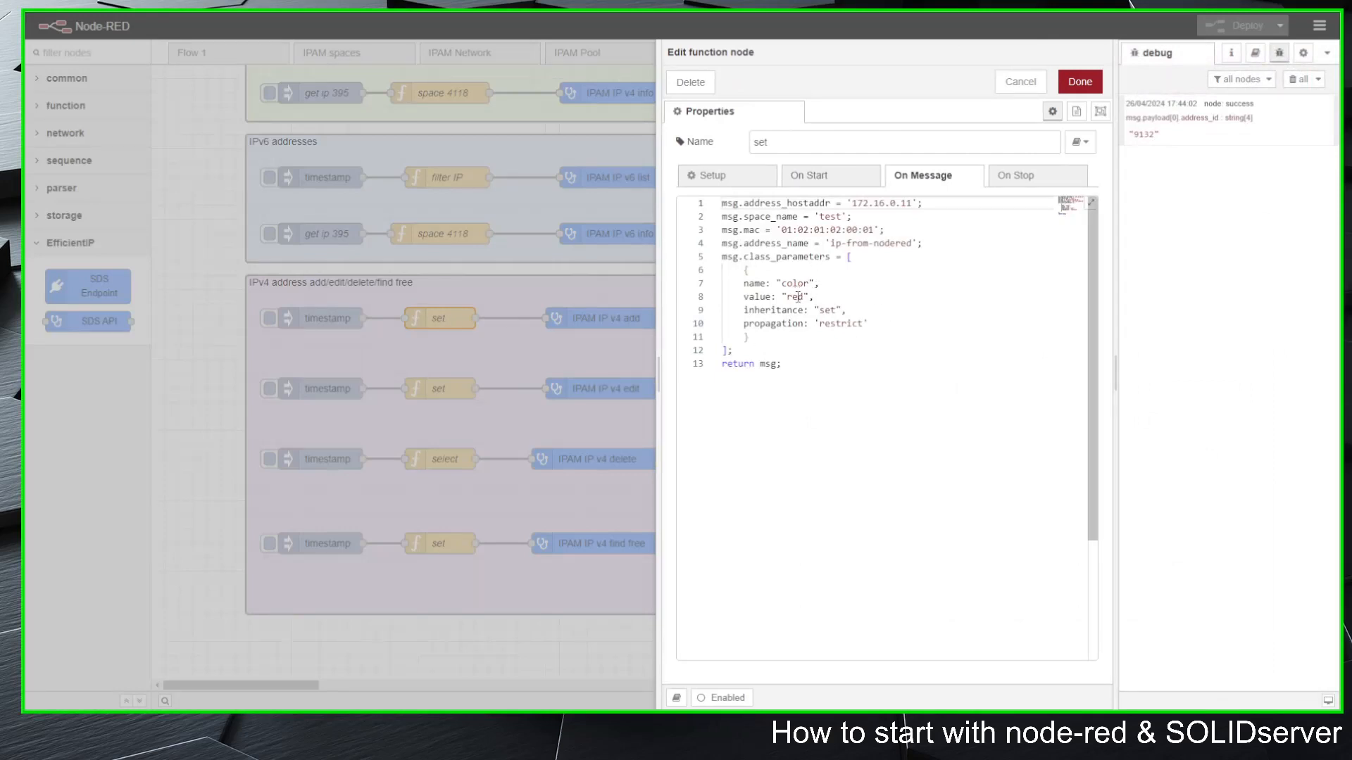
left_click(1025, 83)
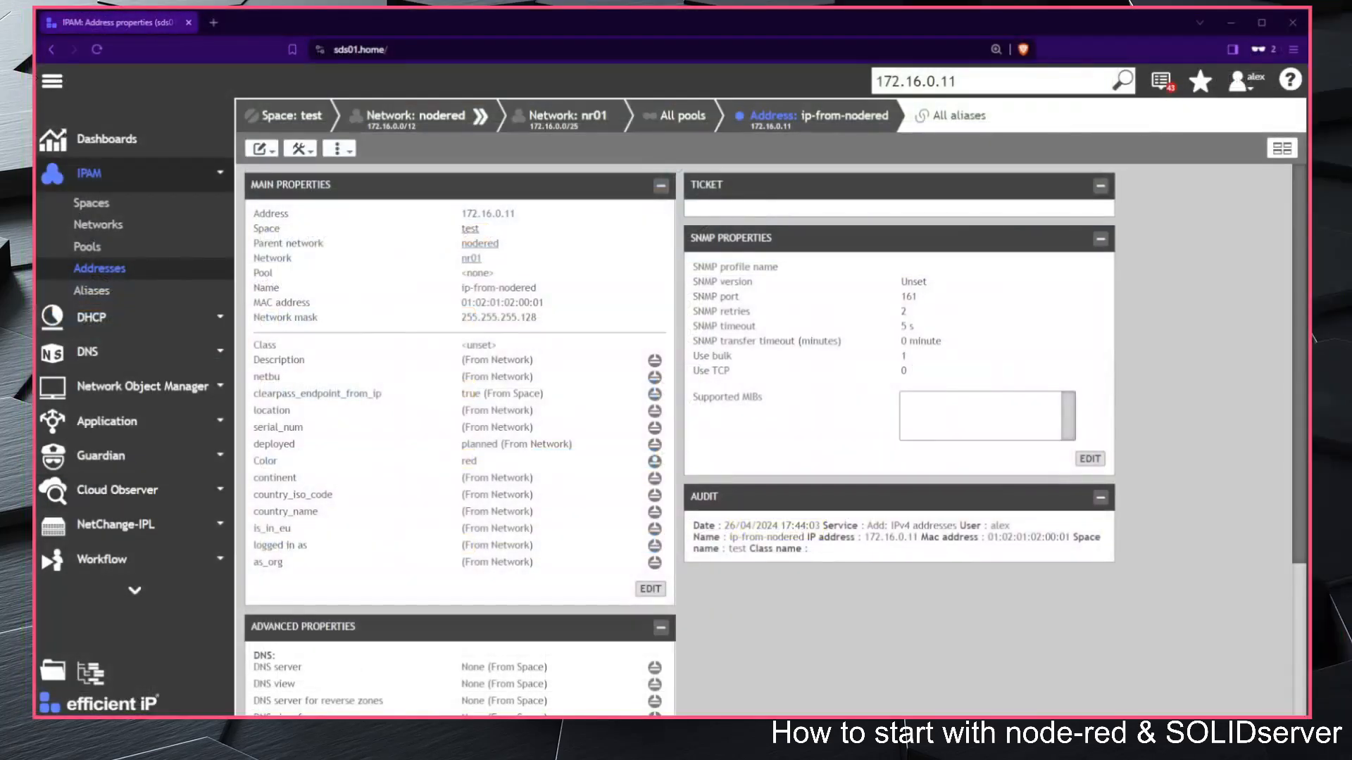
left_click_drag(252, 462, 500, 471)
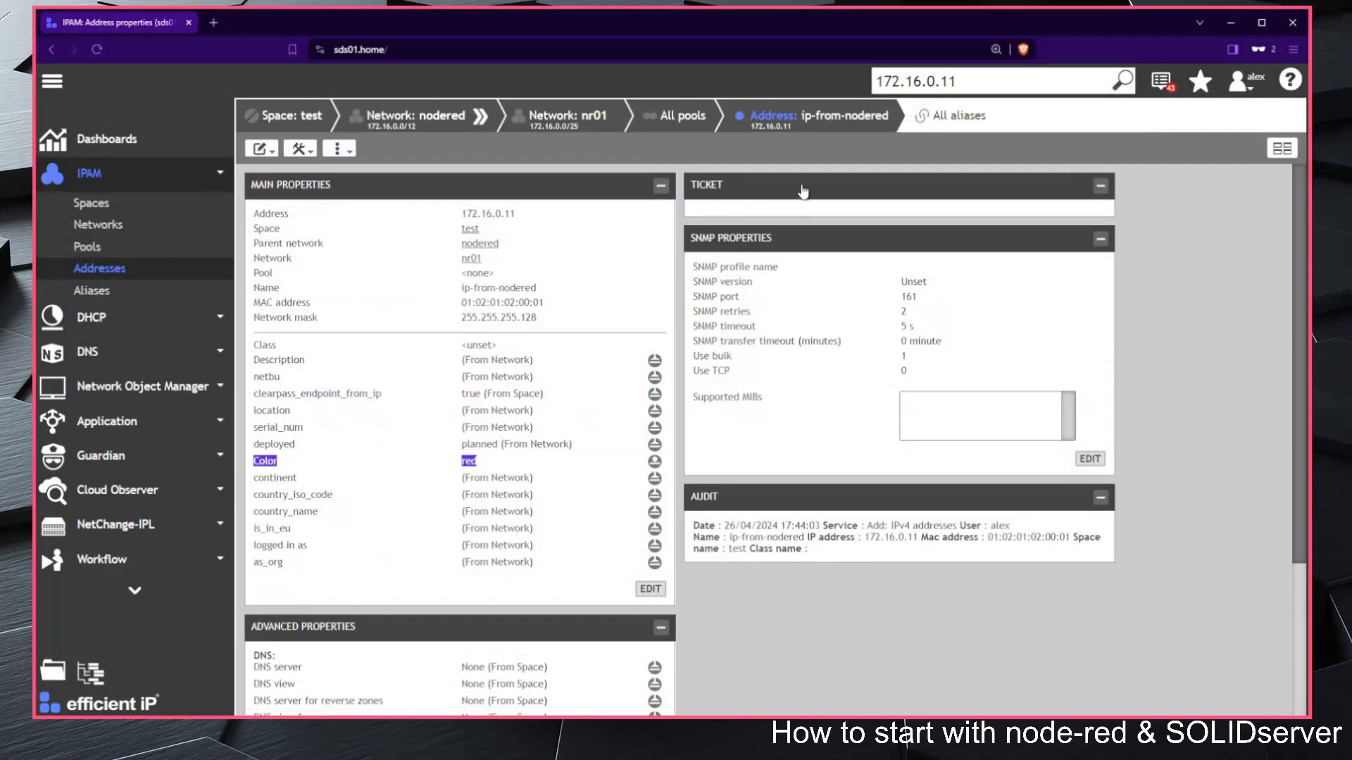
left_click(777, 119)
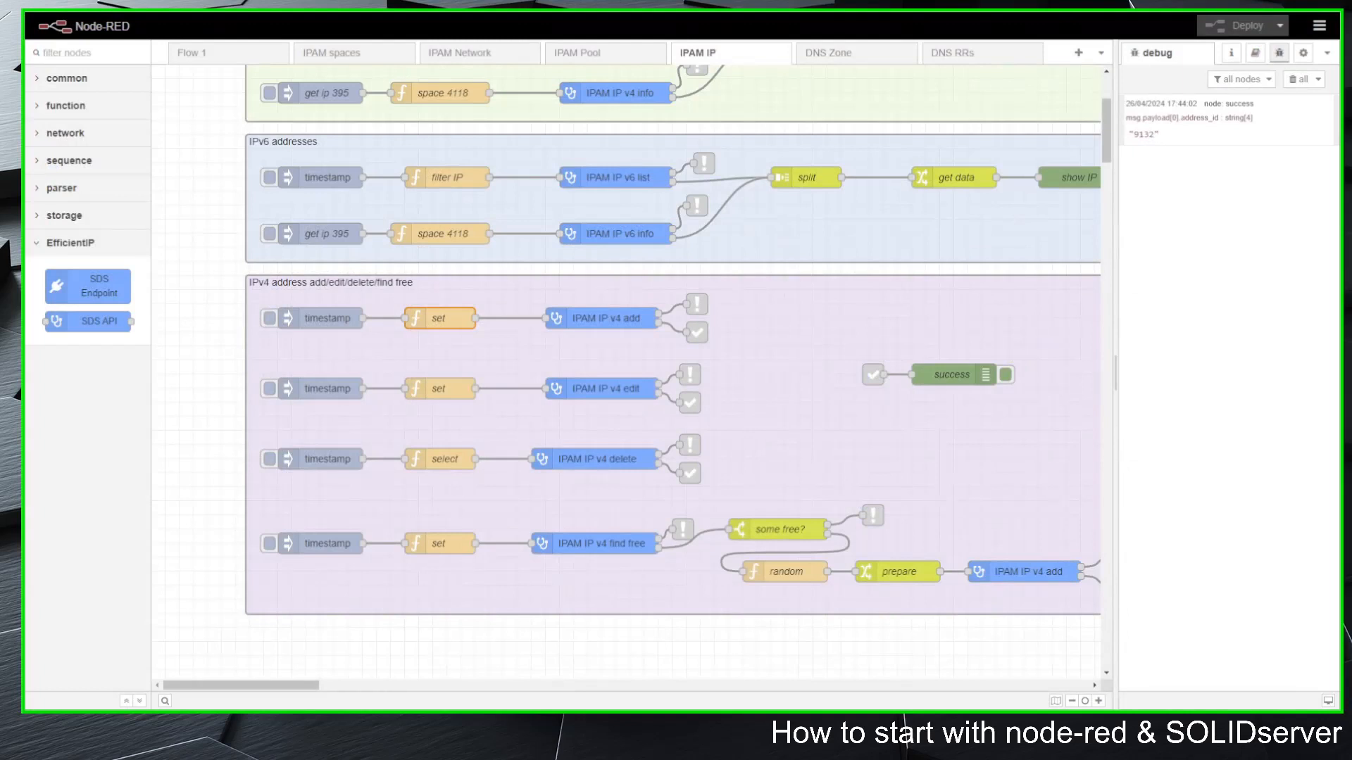
Step: In Node-RED, review the MAC address, address name and color in the set function feeding IPAM IP v4 edit, and close it without changes
double_click(439, 389)
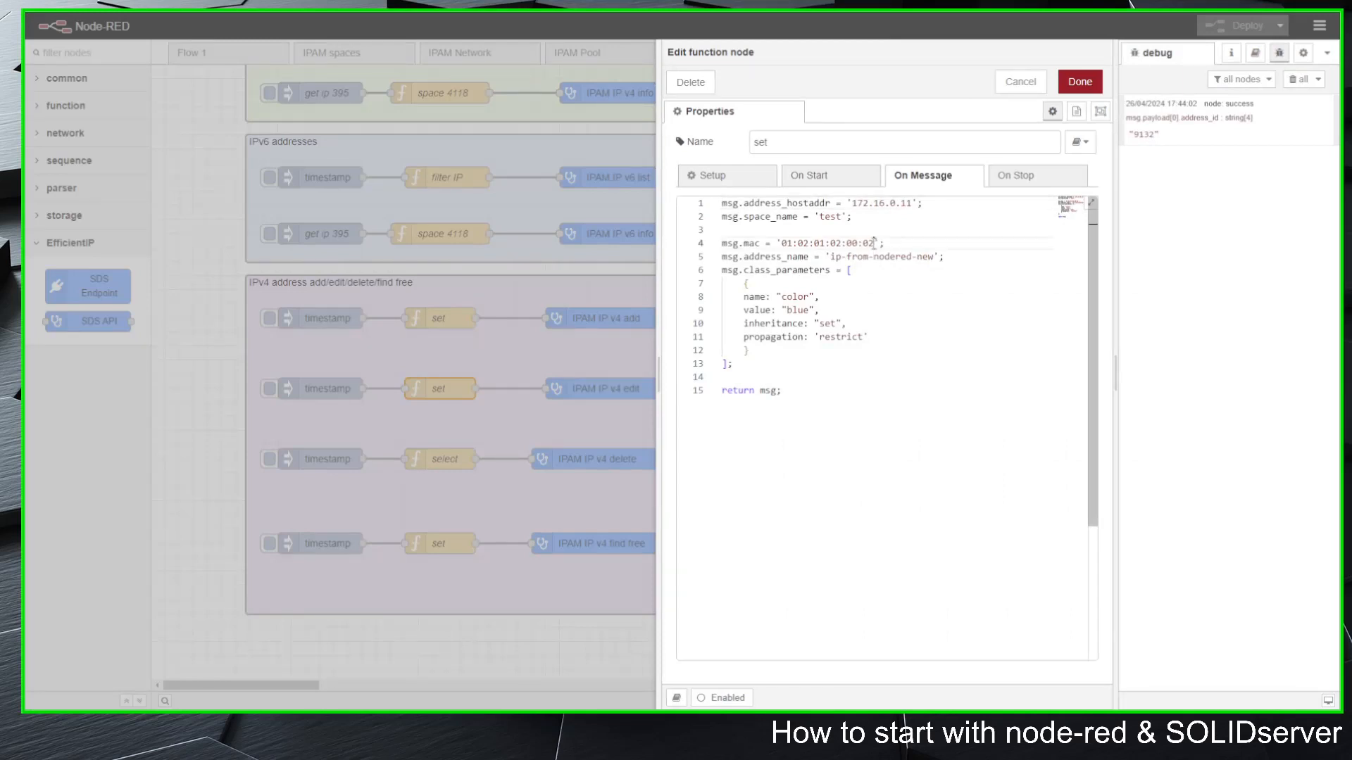
left_click_drag(873, 242, 819, 243)
left_click_drag(933, 256, 890, 257)
left_click_drag(808, 310, 782, 309)
left_click(1020, 82)
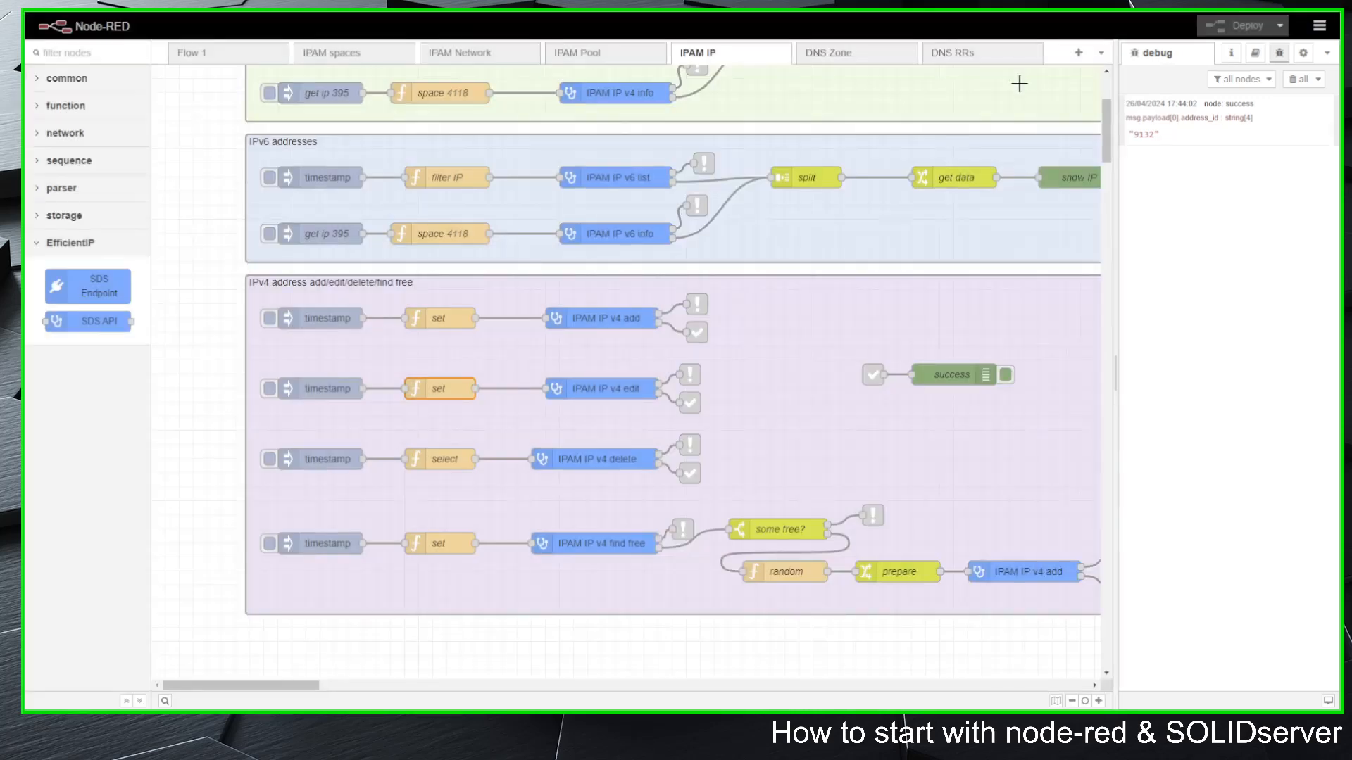
Step: Run the IPAM IP v4 edit flow from its timestamp inject node, and refresh the address list in SOLIDserver
left_click(269, 391)
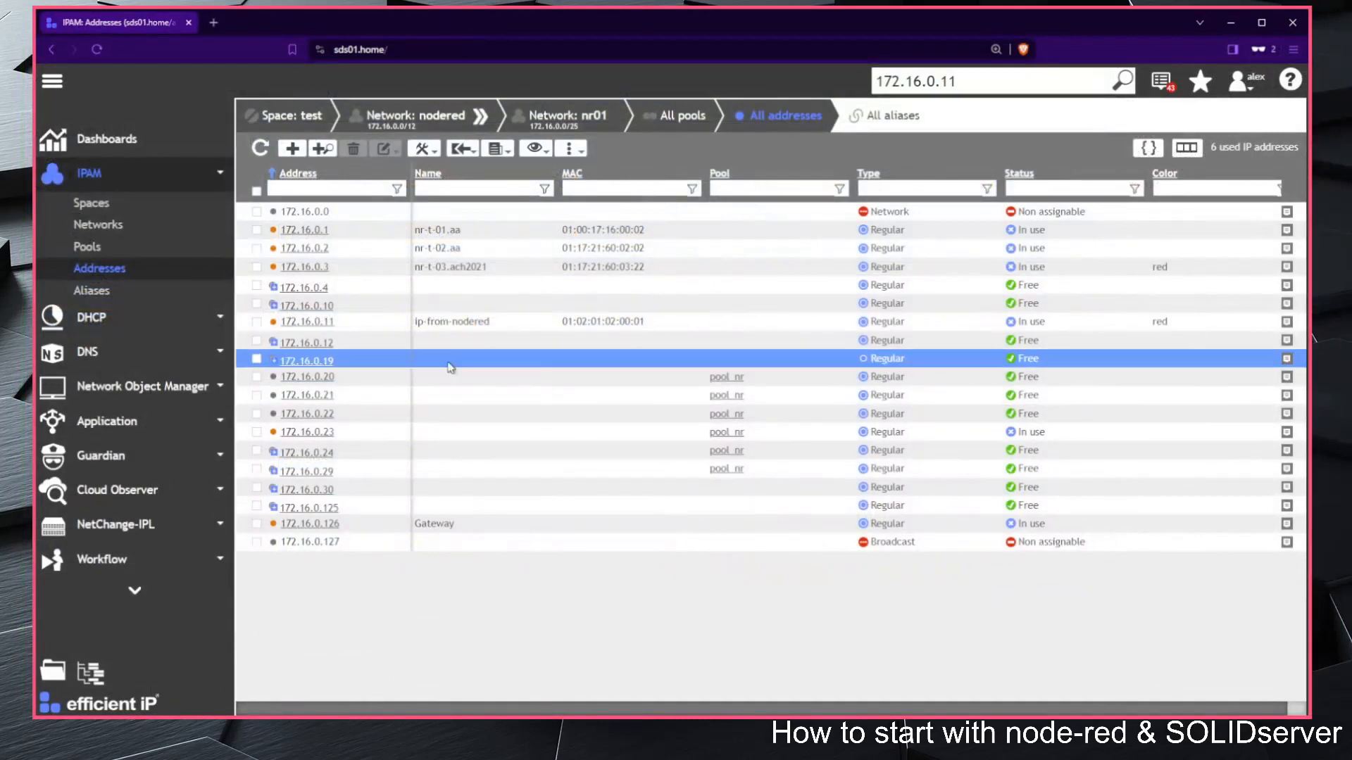
left_click(261, 149)
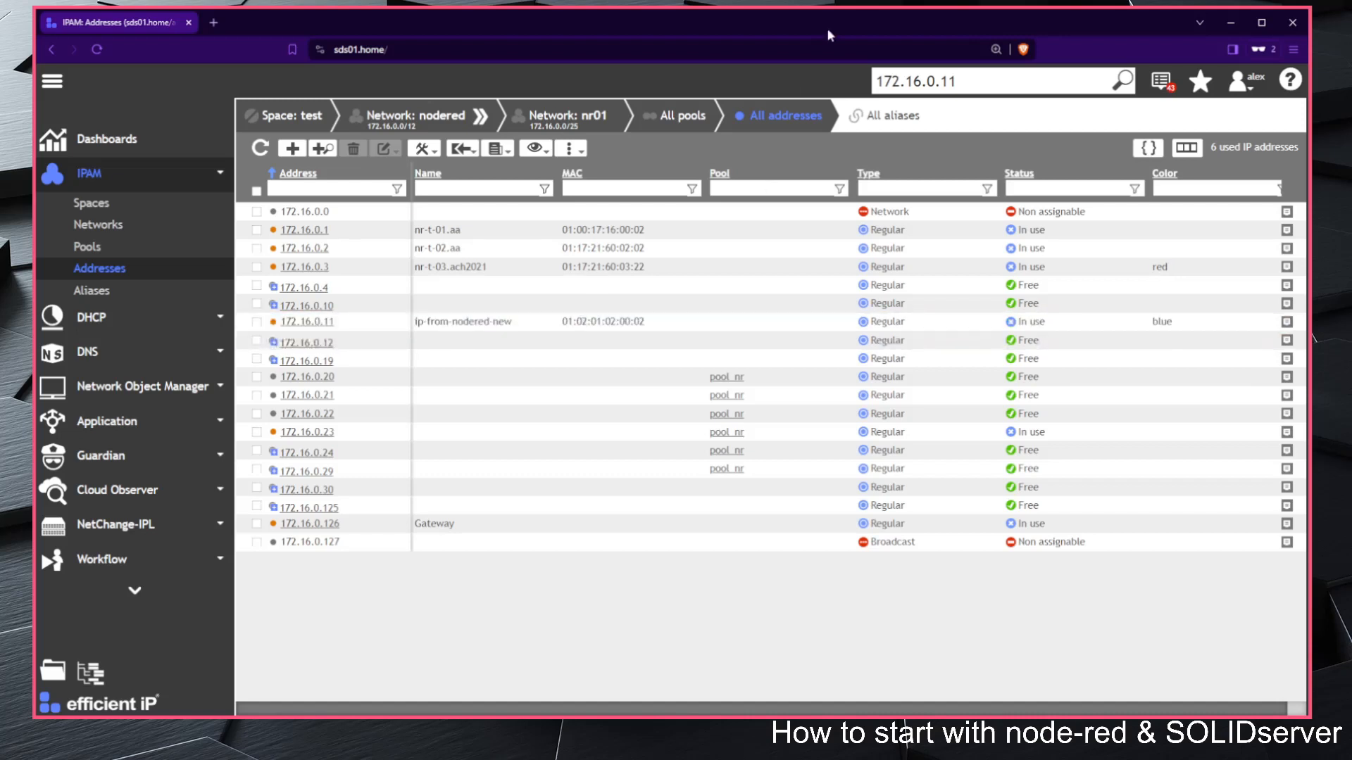
Step: Switch to Node-RED to run the IPAM IP v4 delete flow, and refresh the SOLIDserver address list
key("alt+Tab")
left_click(260, 148)
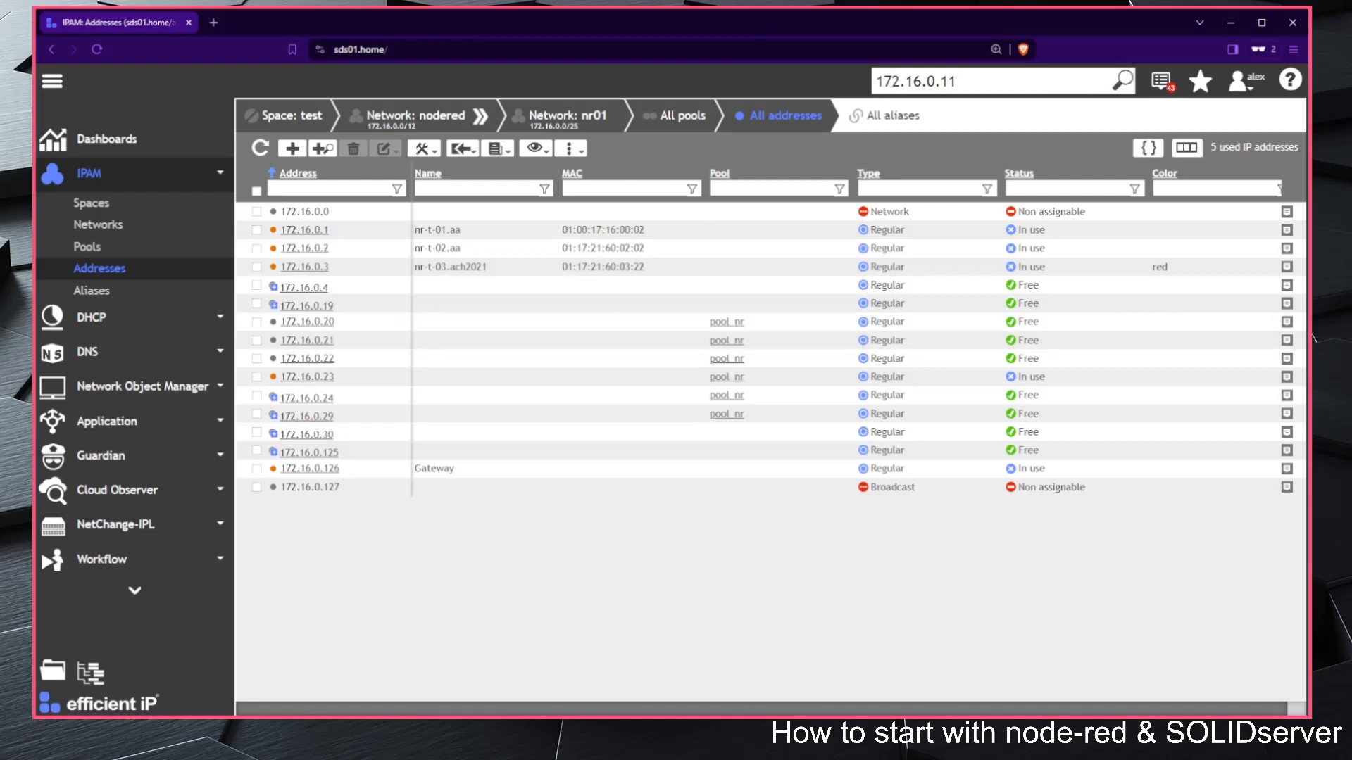
Step: Back in Node-RED, hide the sidebar and review the pool ID and limit in the find free flow's set function, closing it unchanged
key("alt+Tab")
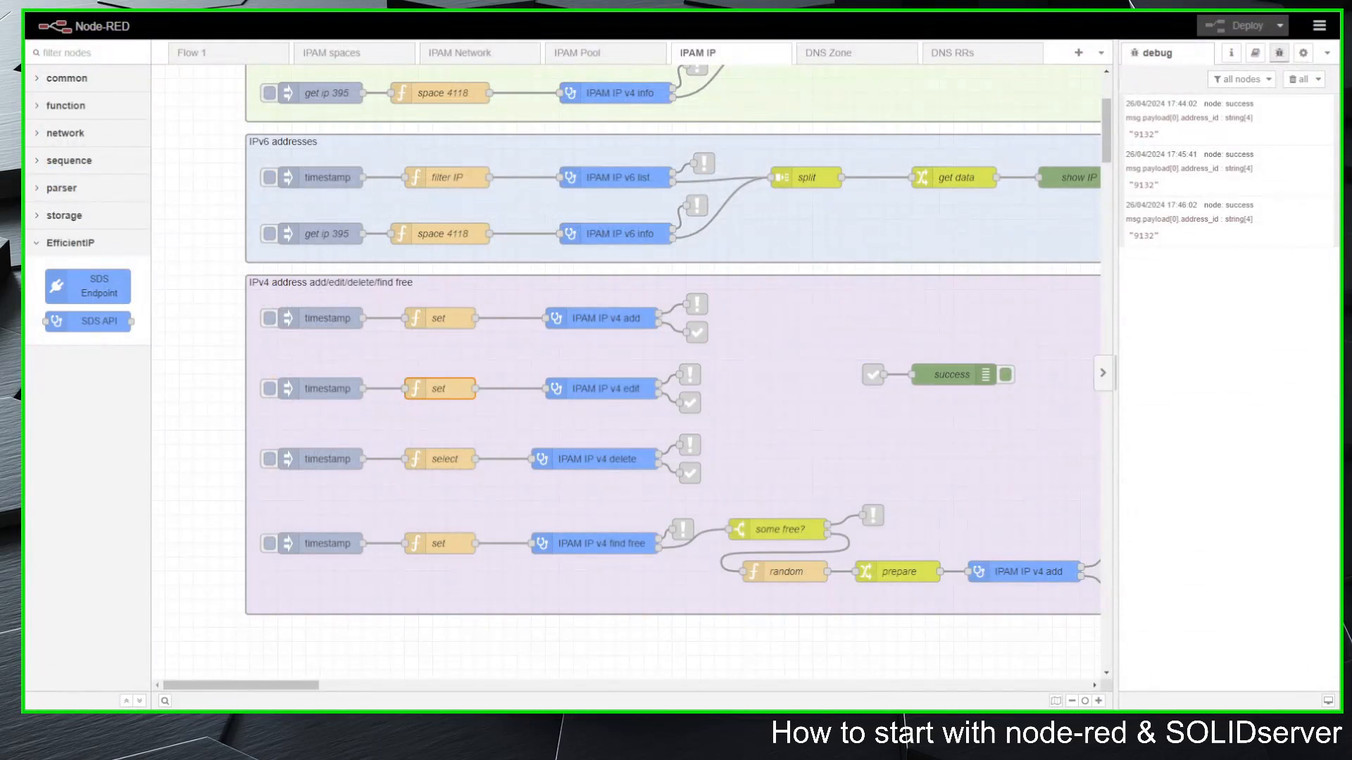
left_click(1102, 373)
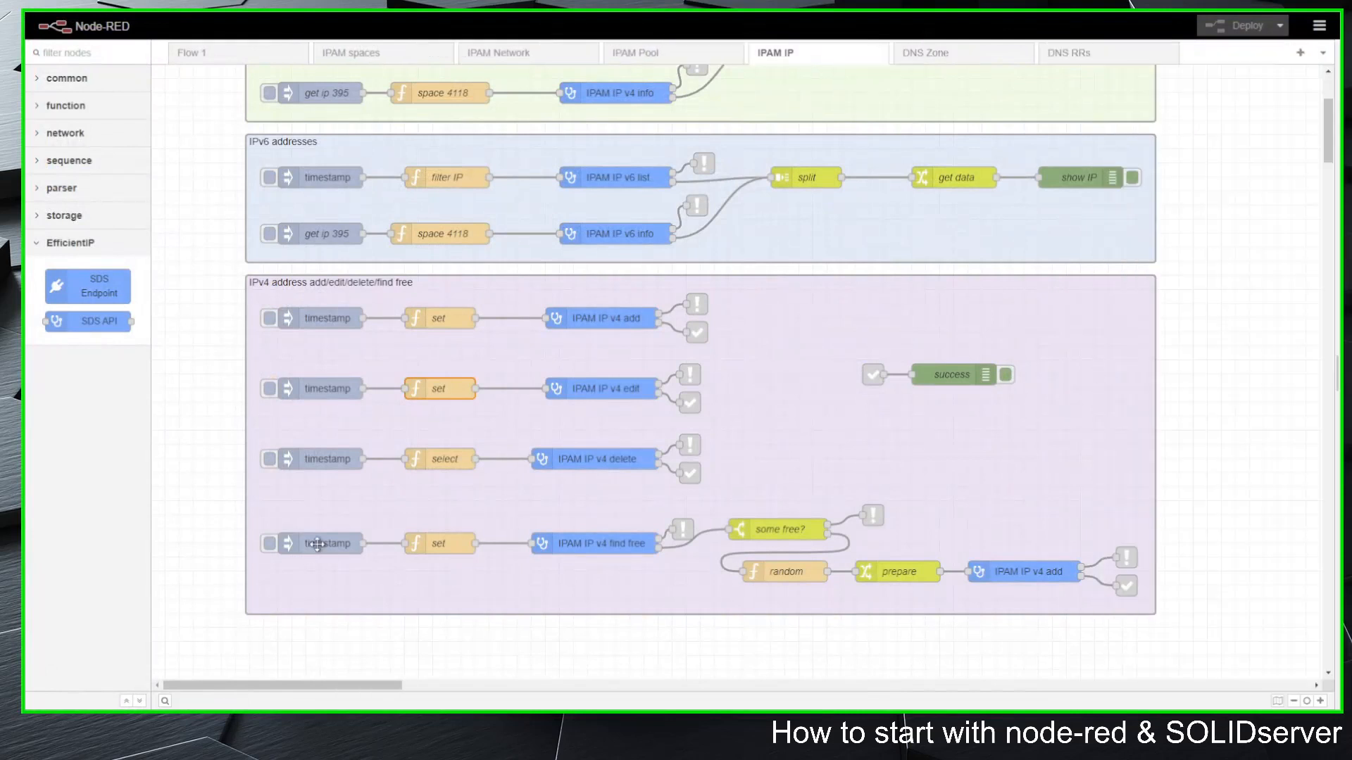
double_click(441, 543)
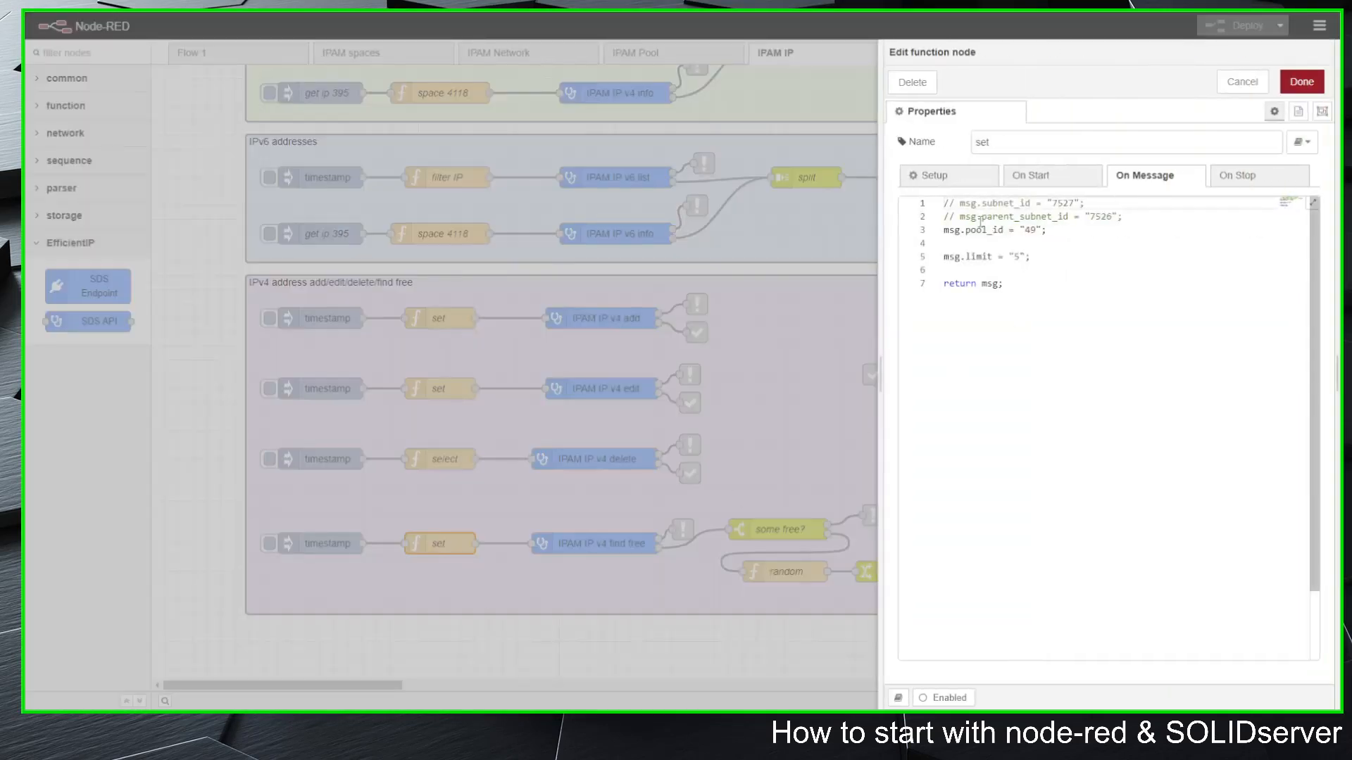
left_click_drag(1049, 231, 944, 230)
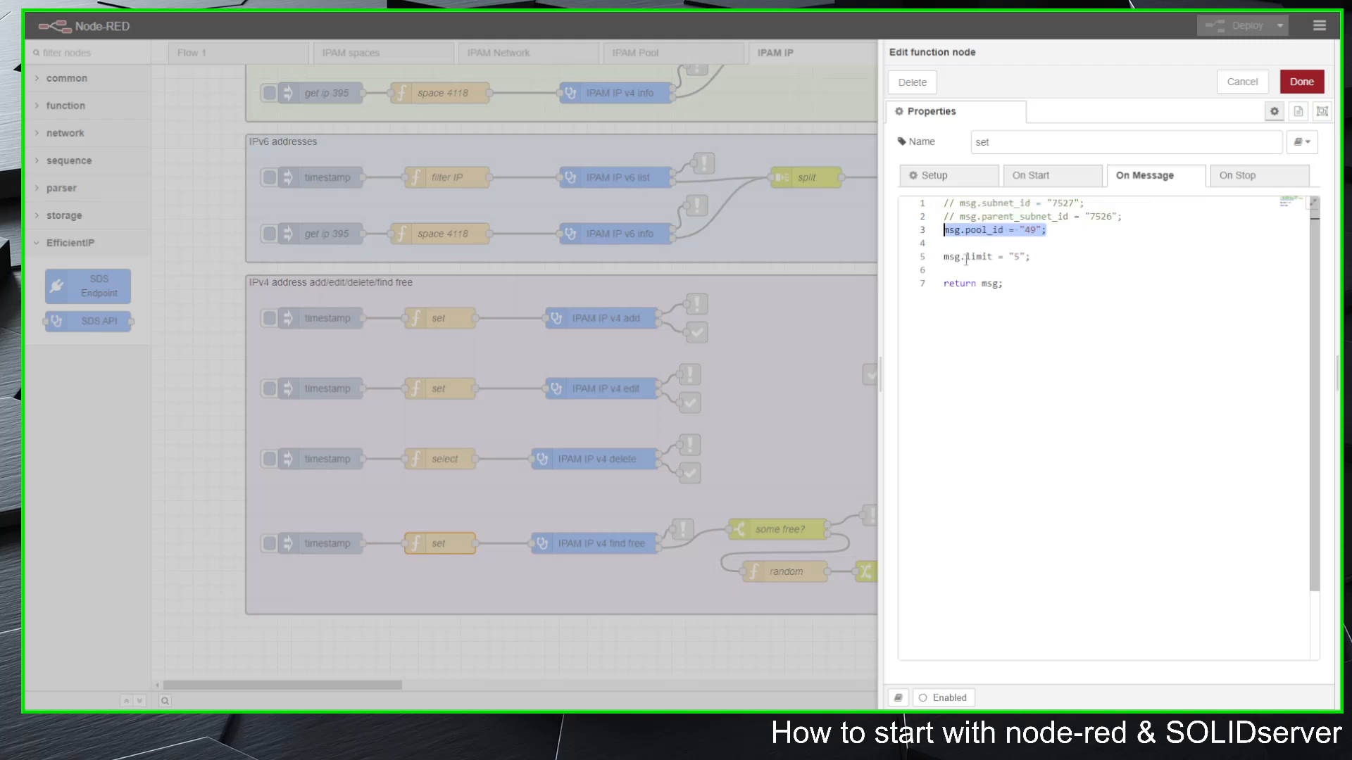
left_click_drag(944, 256, 1036, 257)
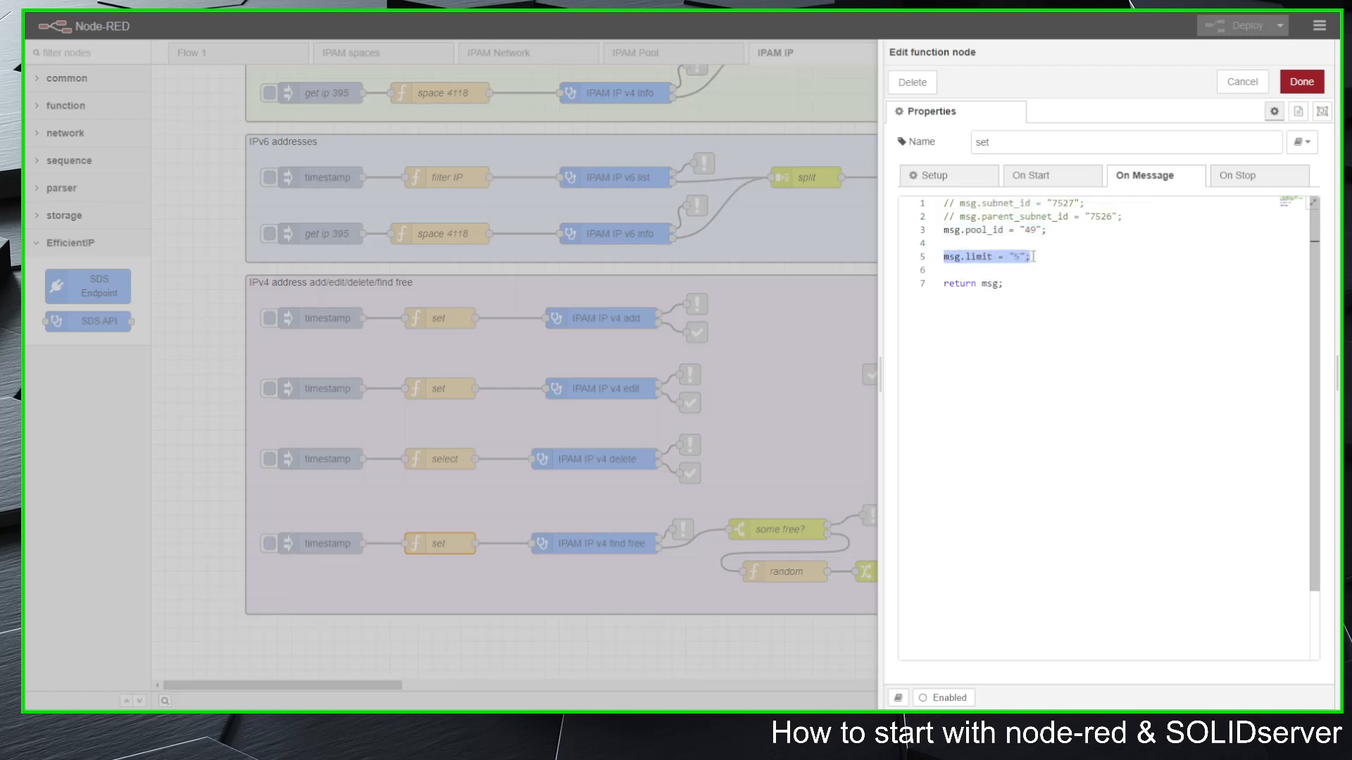
left_click(1033, 256)
left_click(1242, 82)
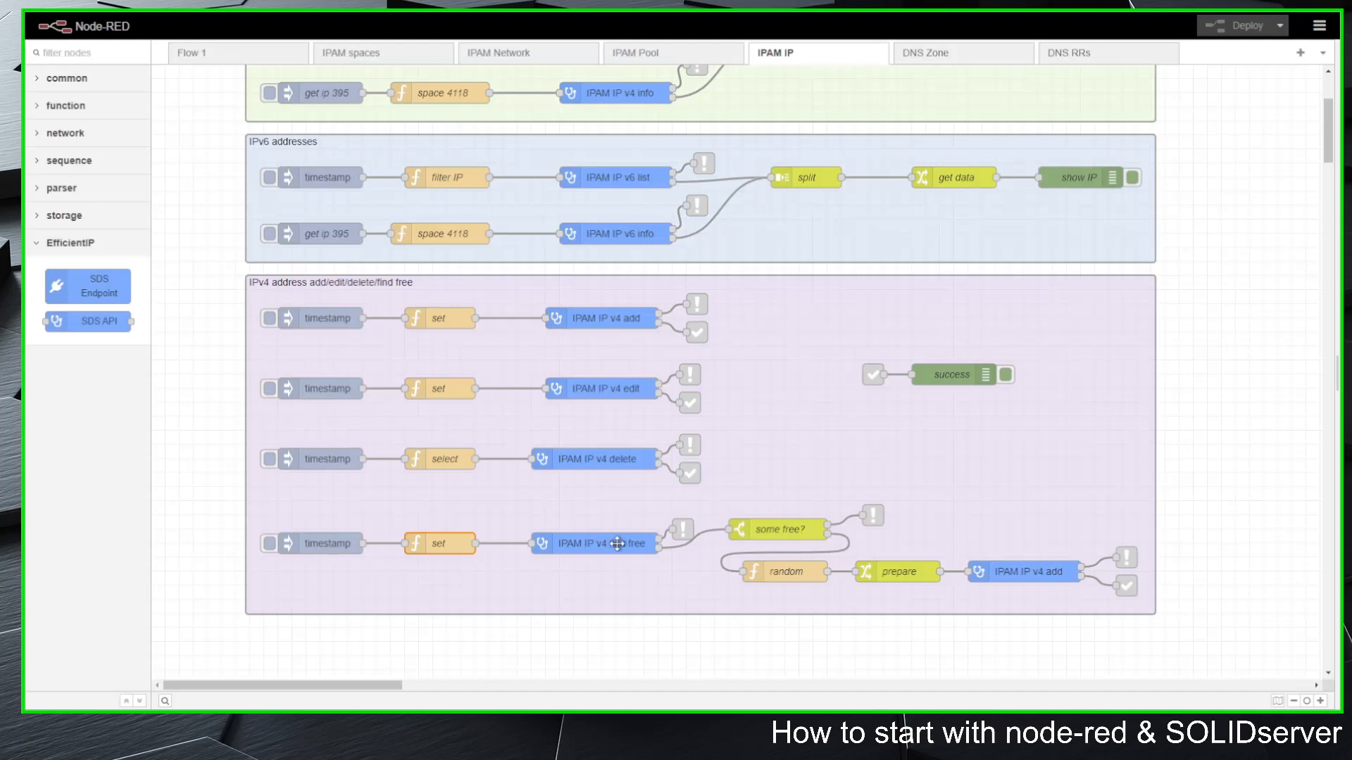
Step: Examine the error links of the find free flow and the rules of its "some free?" switch node, leaving them unchanged
left_click(680, 528)
scroll(1270, 500, "up", 3)
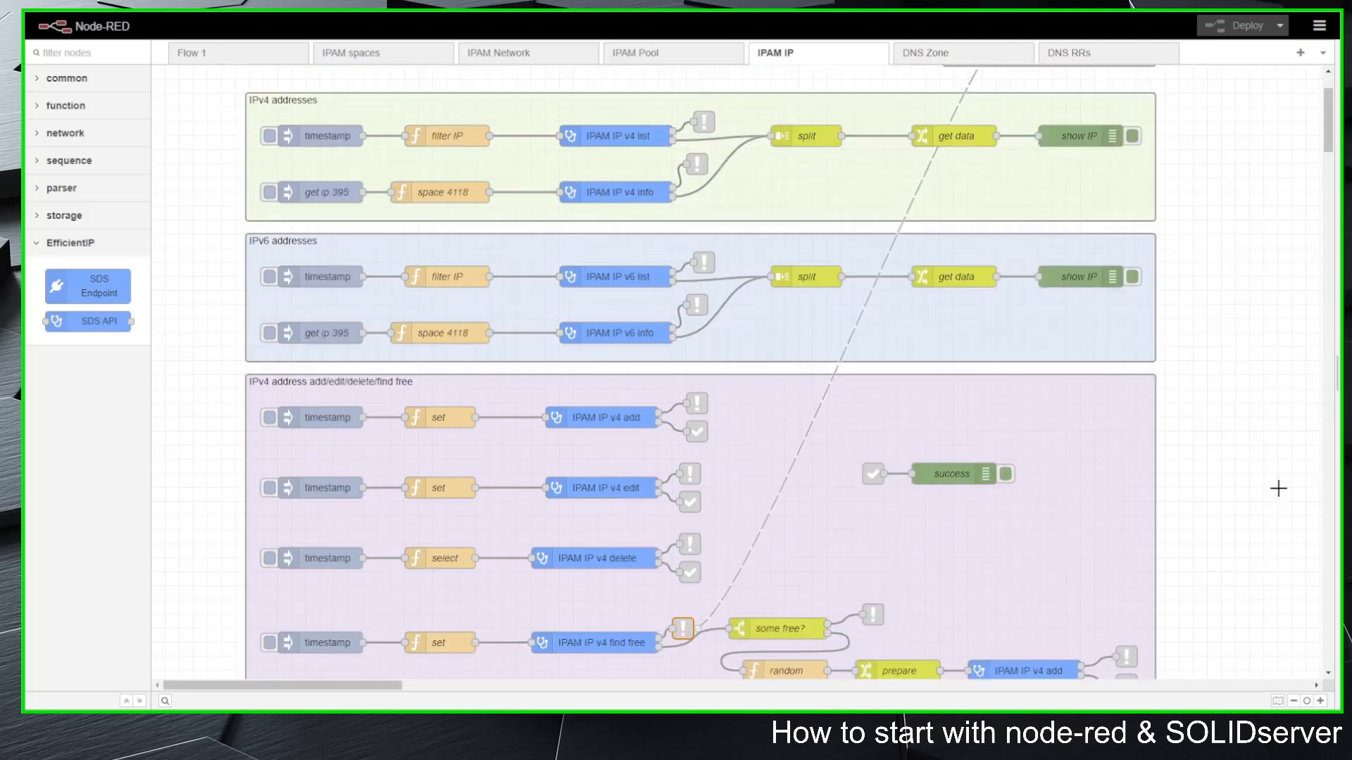
scroll(1248, 447, "down", 3)
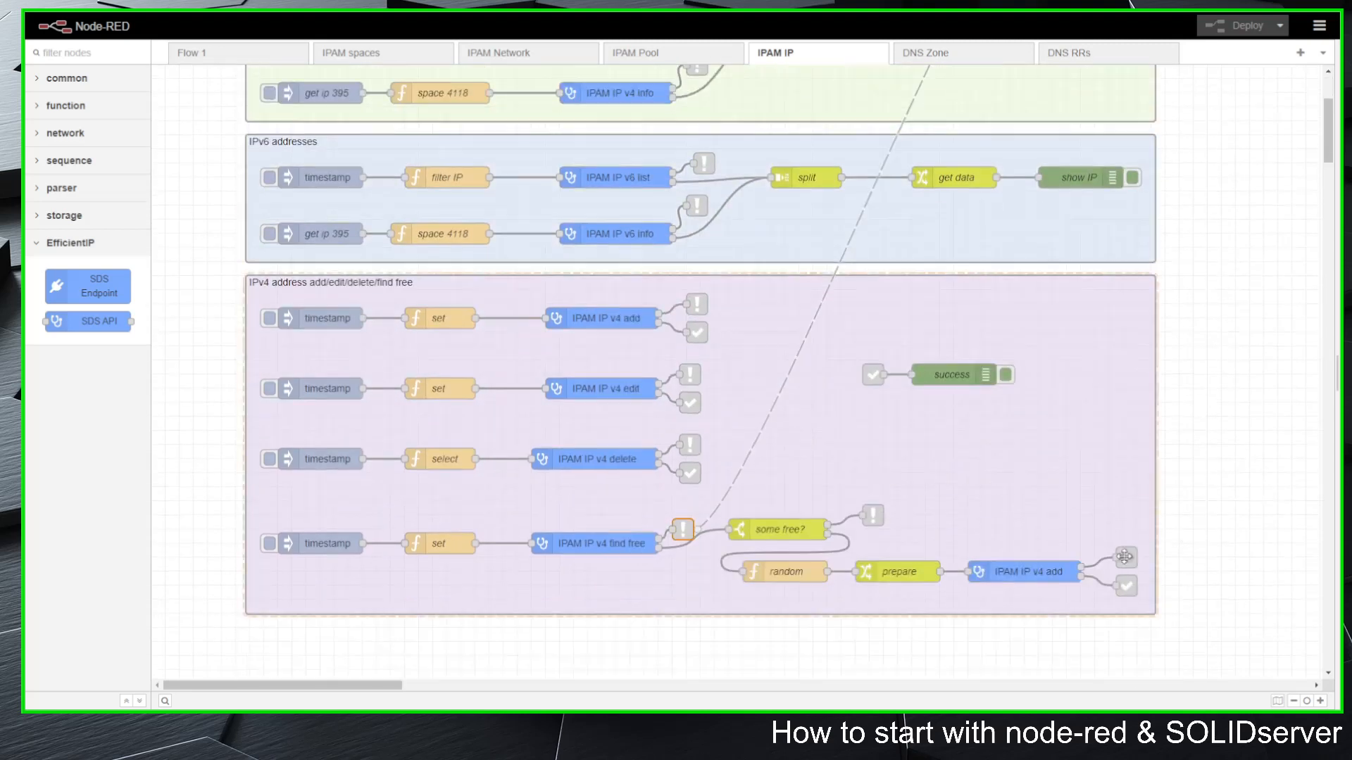
double_click(785, 529)
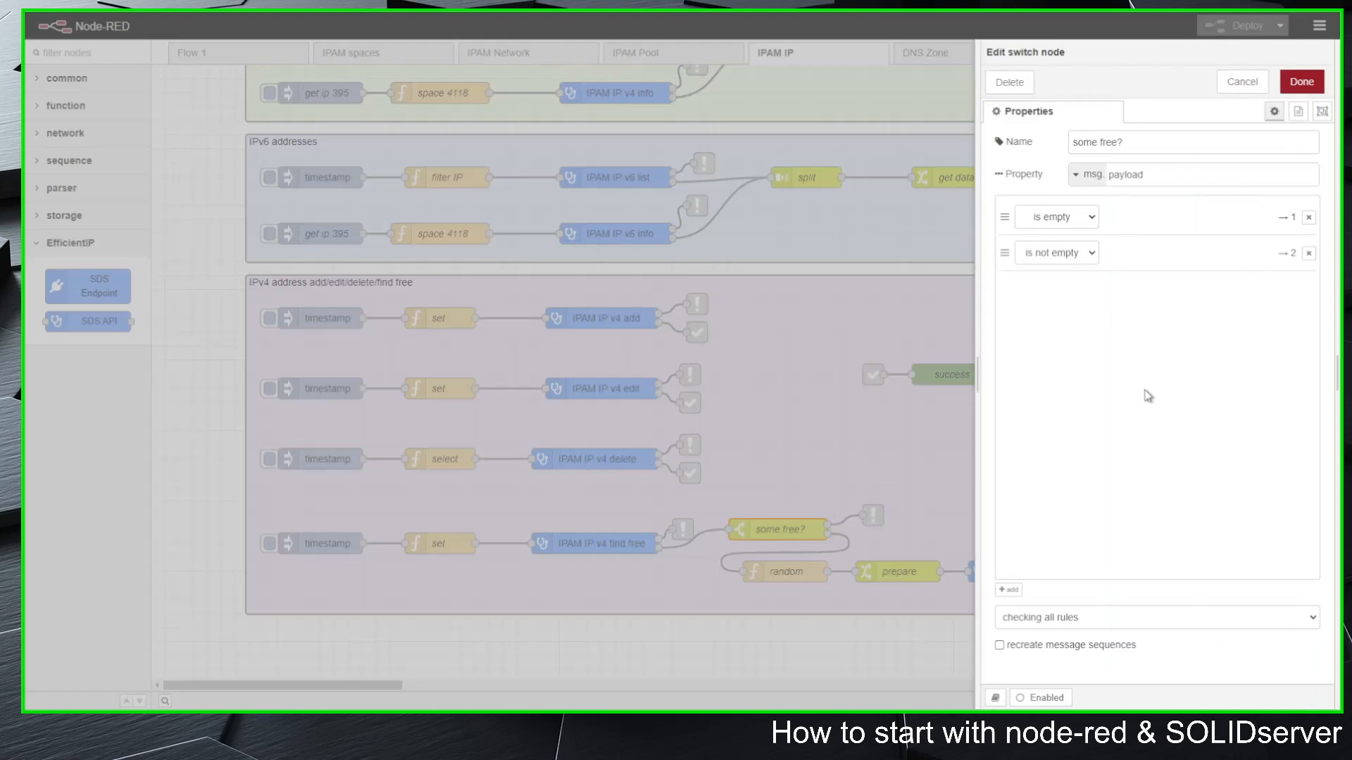
left_click(1241, 81)
left_click(873, 515)
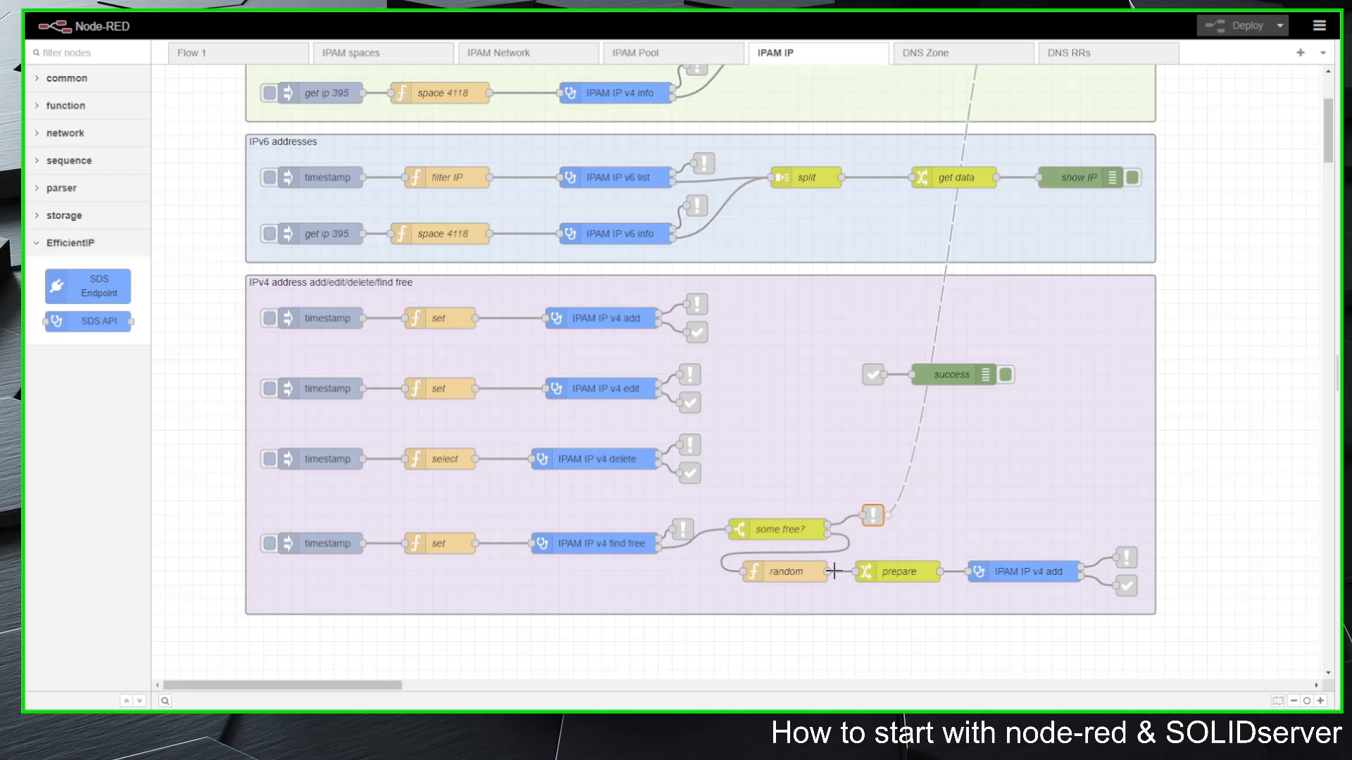
Step: Review the code of the random function node and the rules of the prepare change node, closing both without changes
double_click(786, 571)
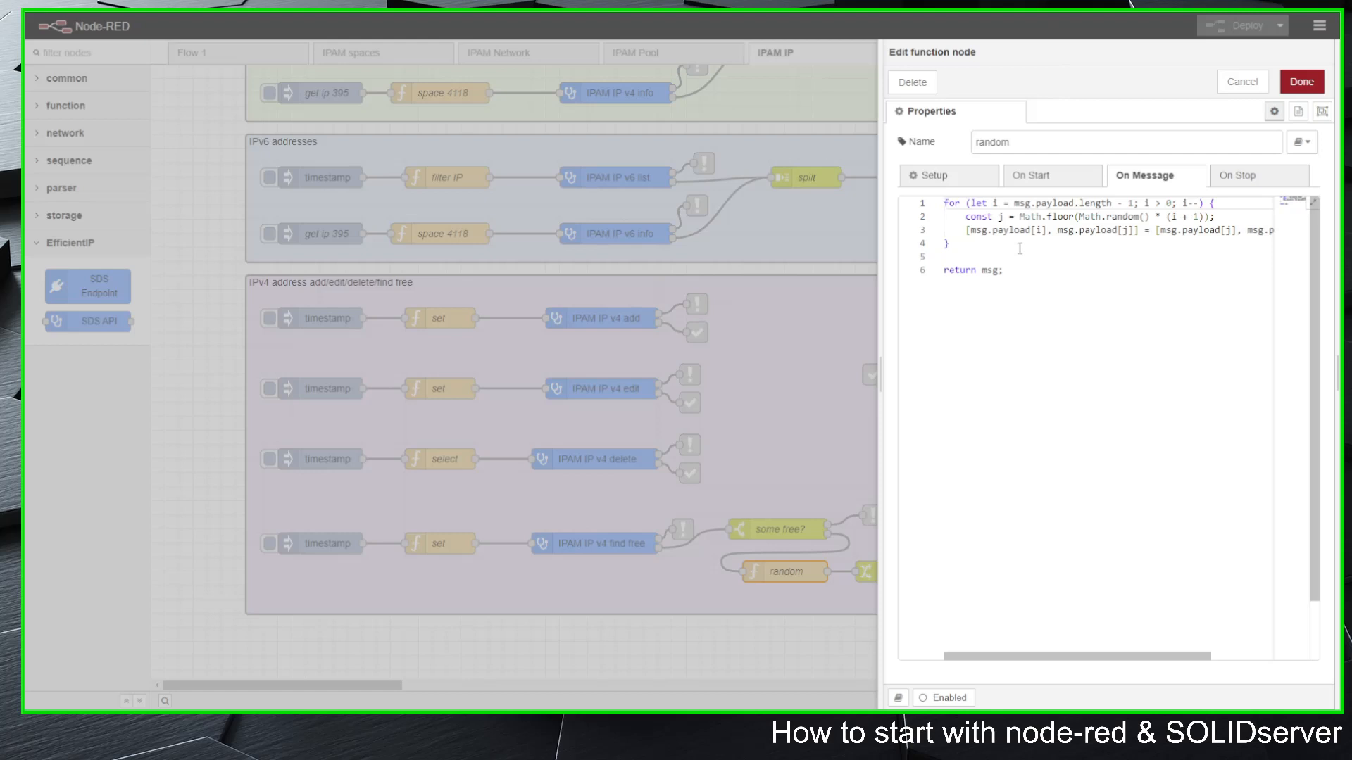
left_click(1240, 83)
double_click(903, 571)
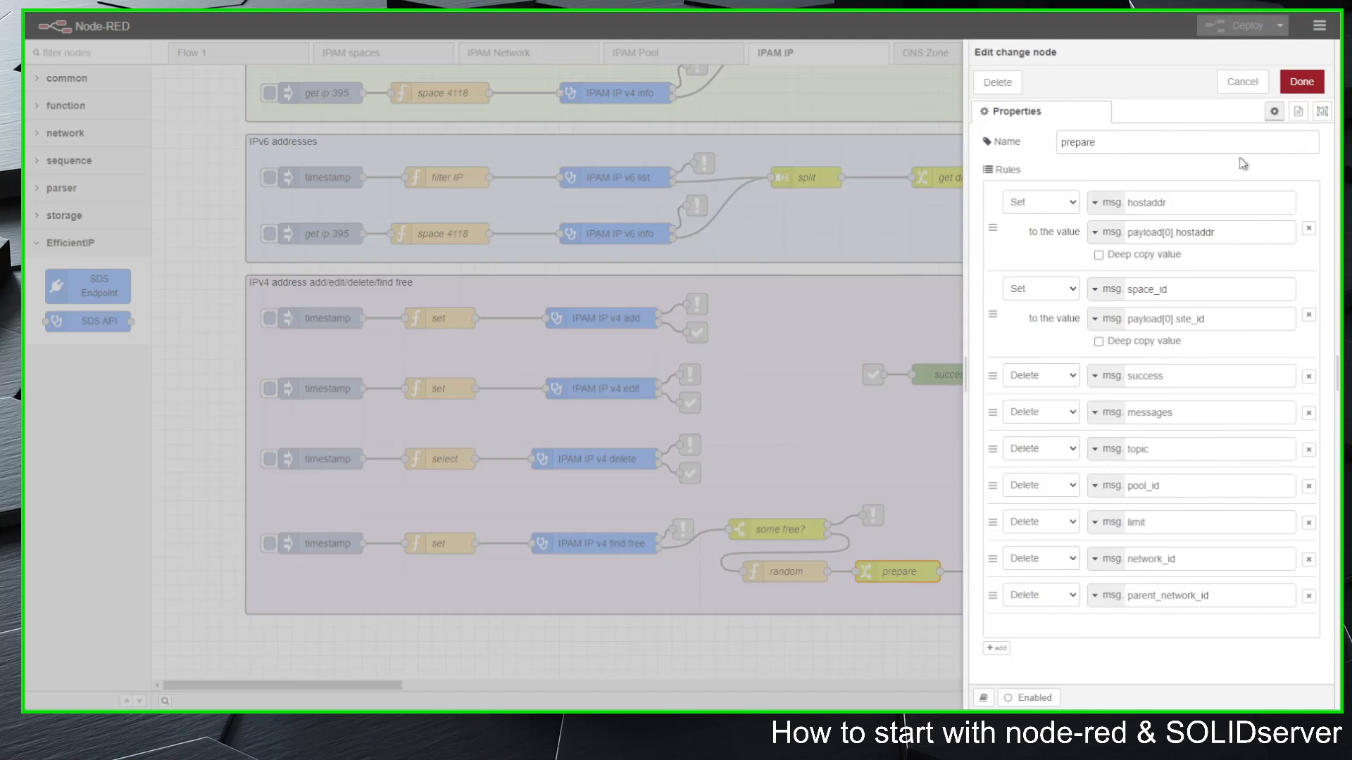
left_click(1242, 81)
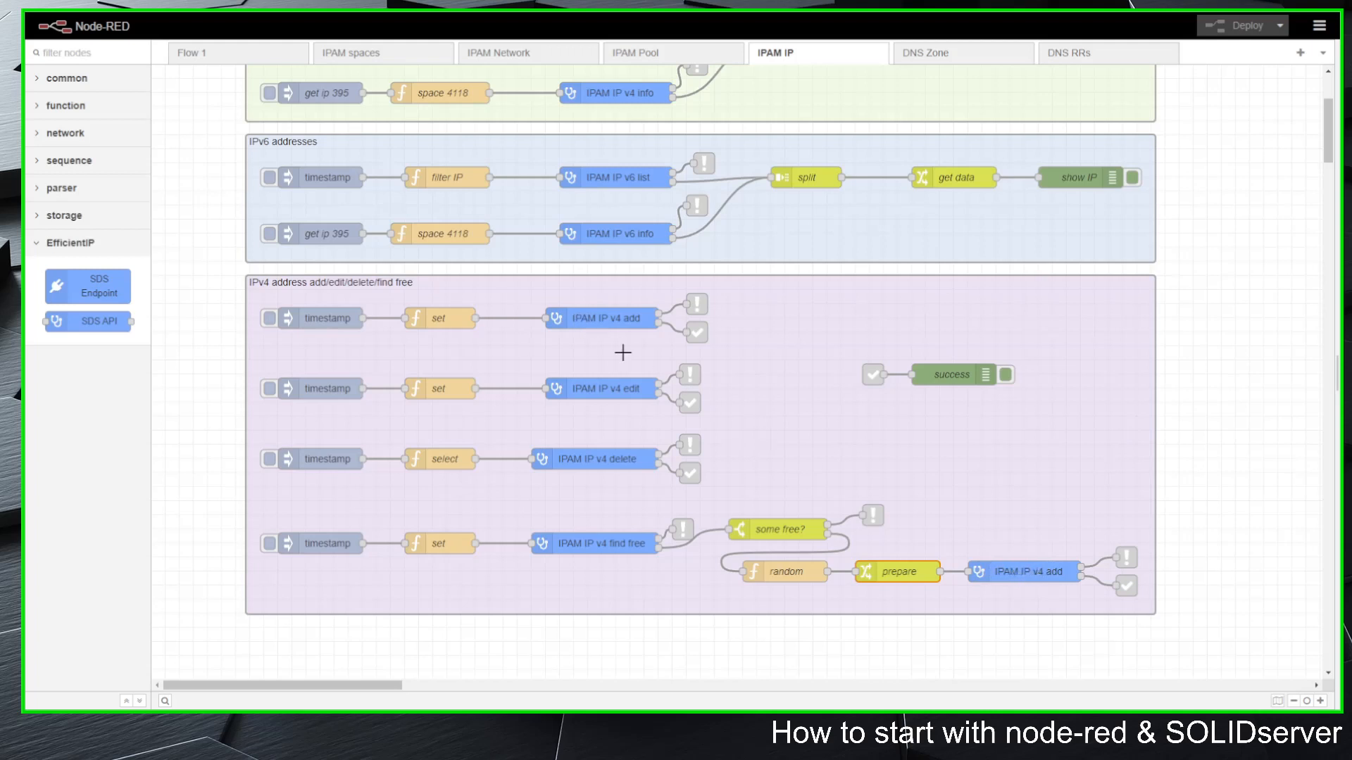
Step: Show the debug sidebar and clear its messages, run the IPAM IP v4 find free flow, and refresh the address list in SOLIDserver
left_click(1331, 378)
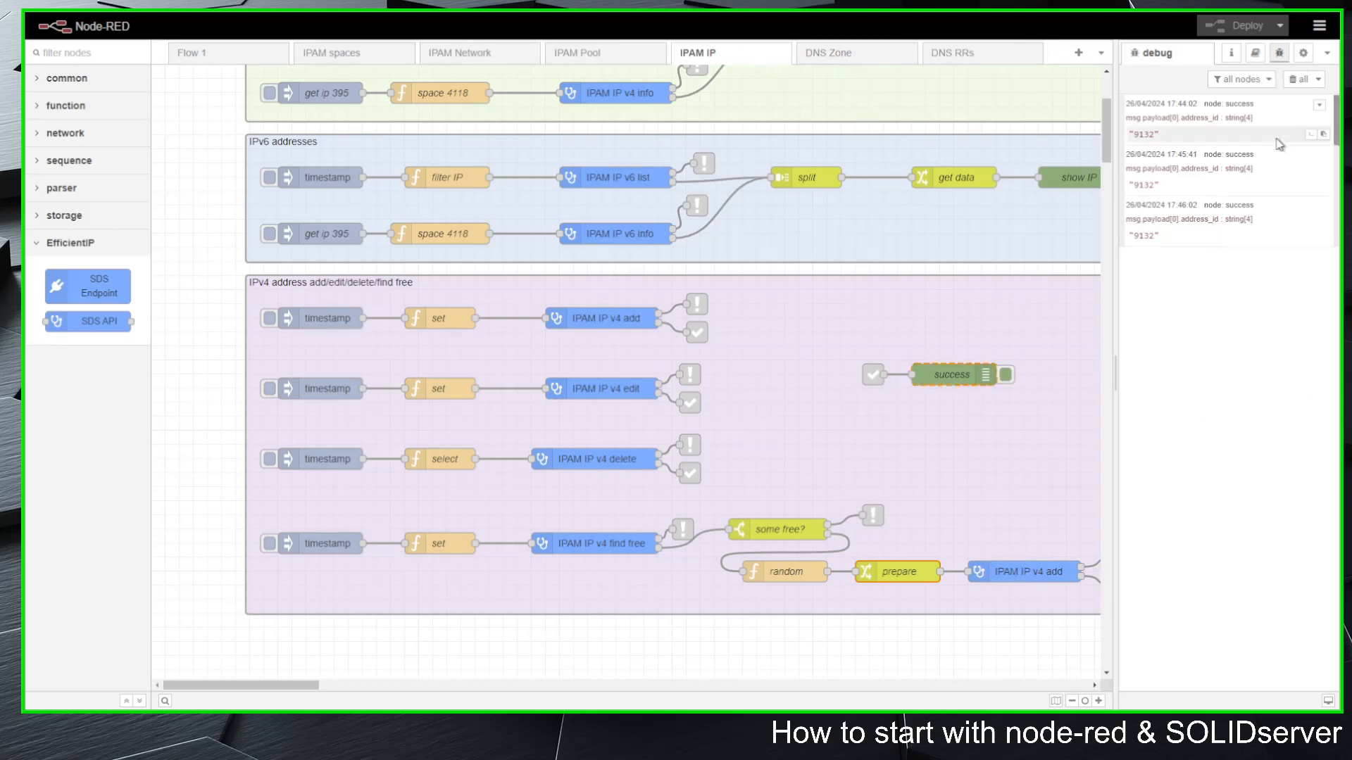
left_click(1299, 79)
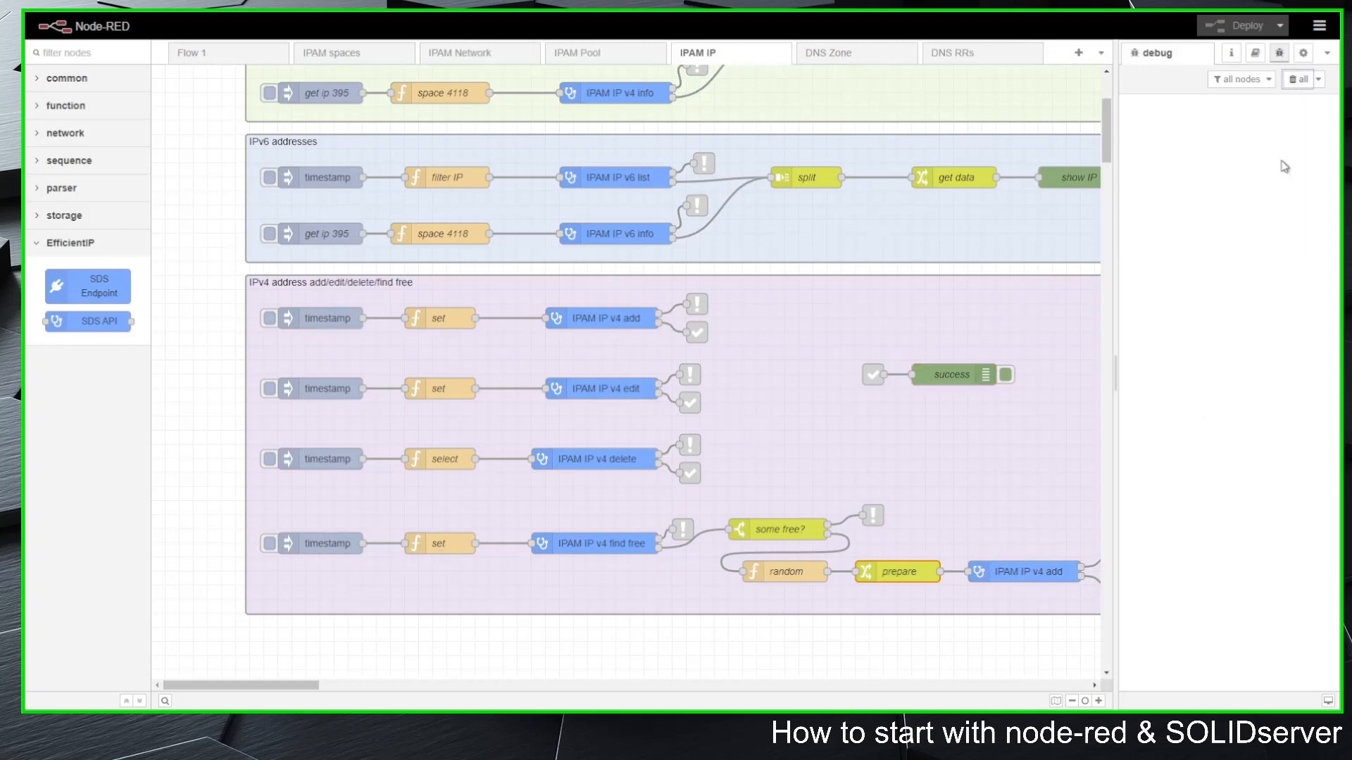
left_click(269, 545)
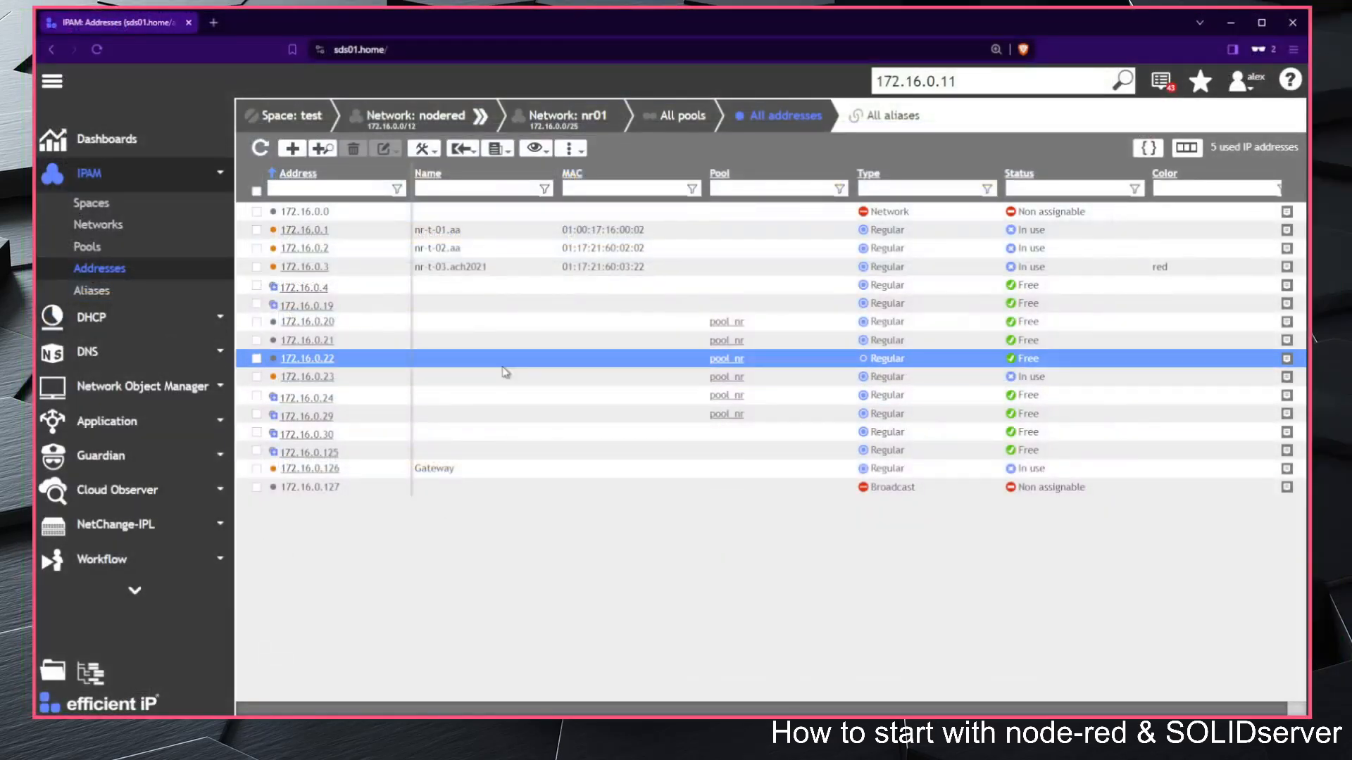
left_click(261, 150)
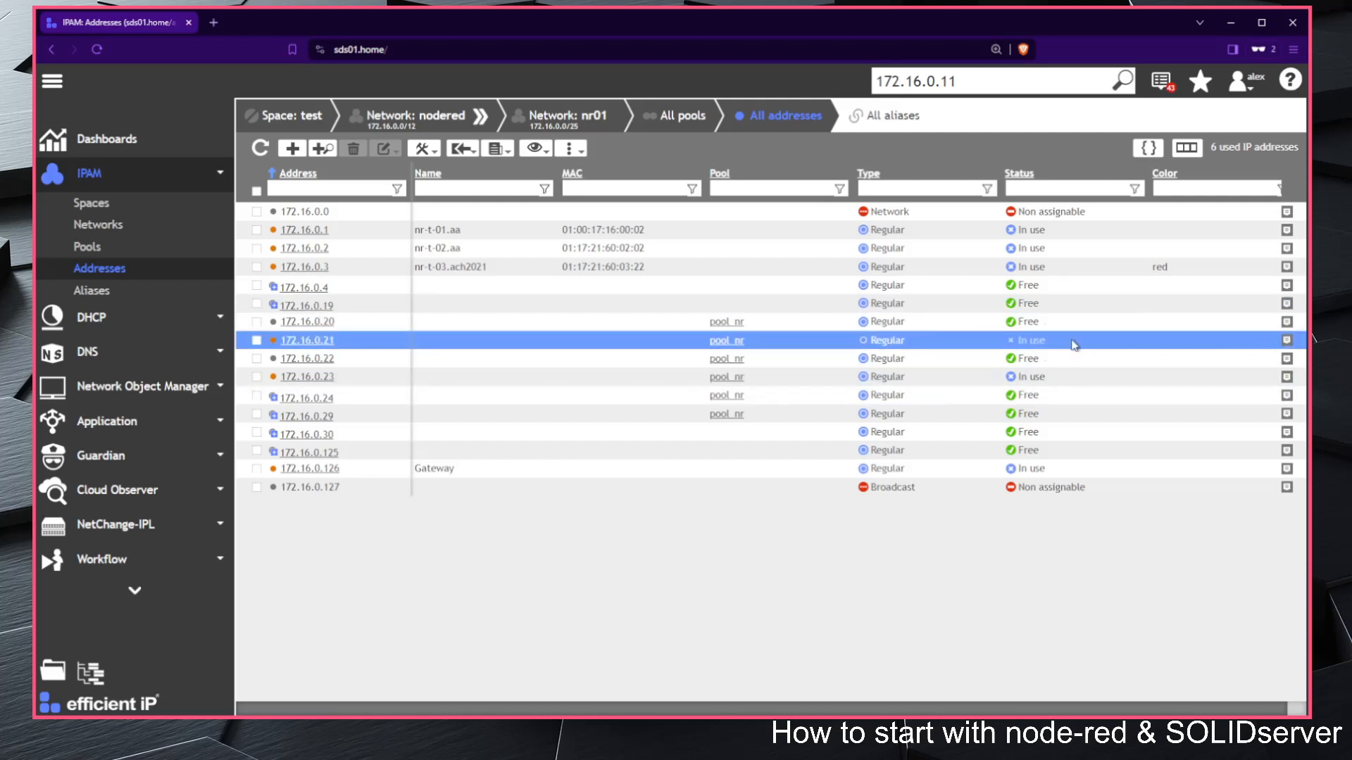
Step: Delete addresses 172.16.0.21 and 172.16.0.23 in SOLIDserver, and run the IPAM IP v4 find free flow again in Node-RED
left_click(257, 377)
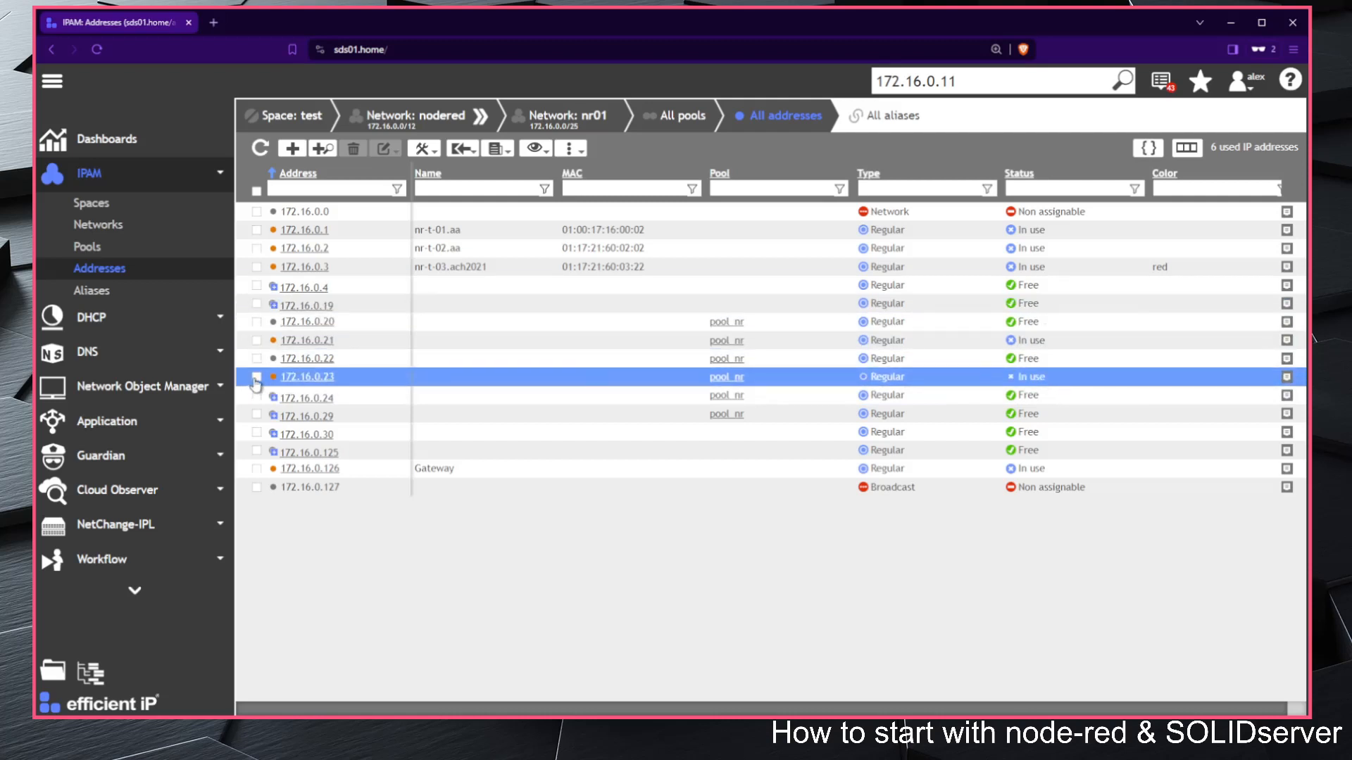
left_click(256, 341)
left_click(353, 148)
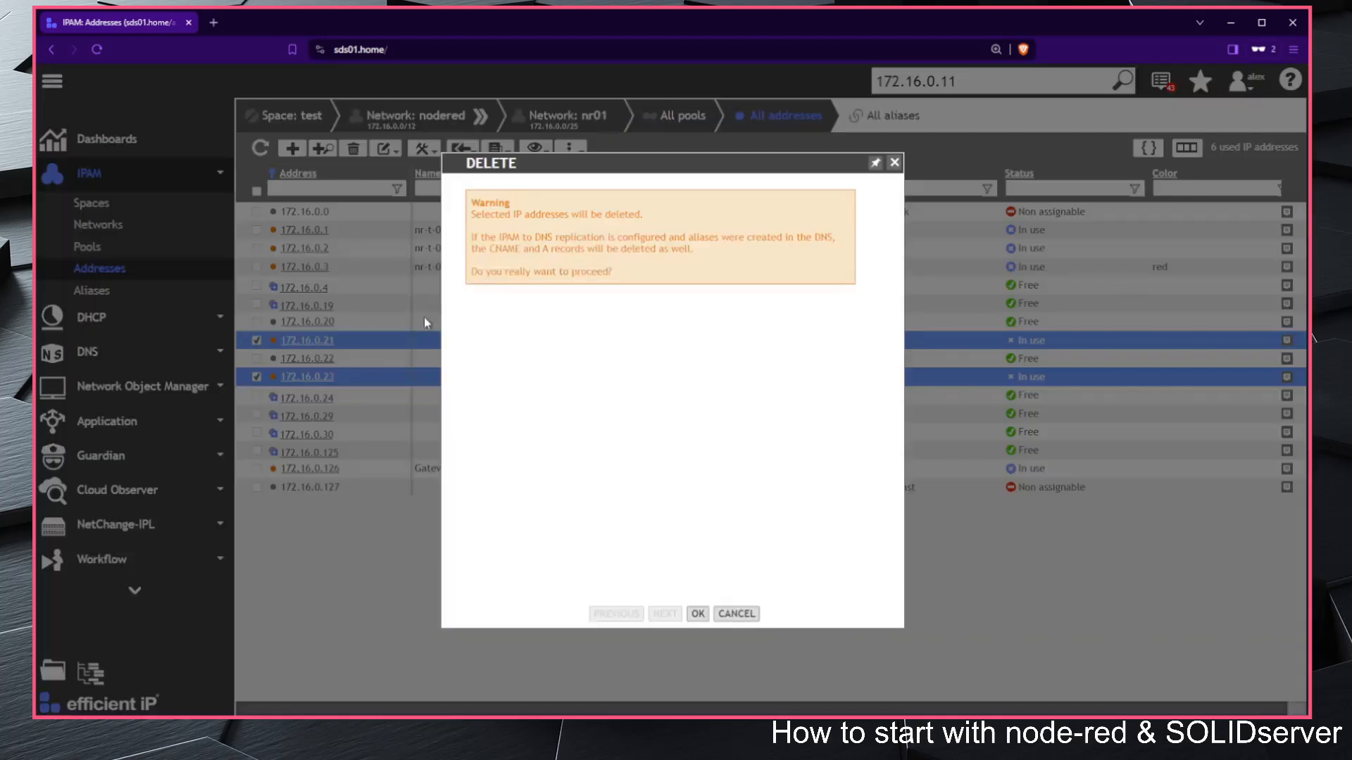
key("Return")
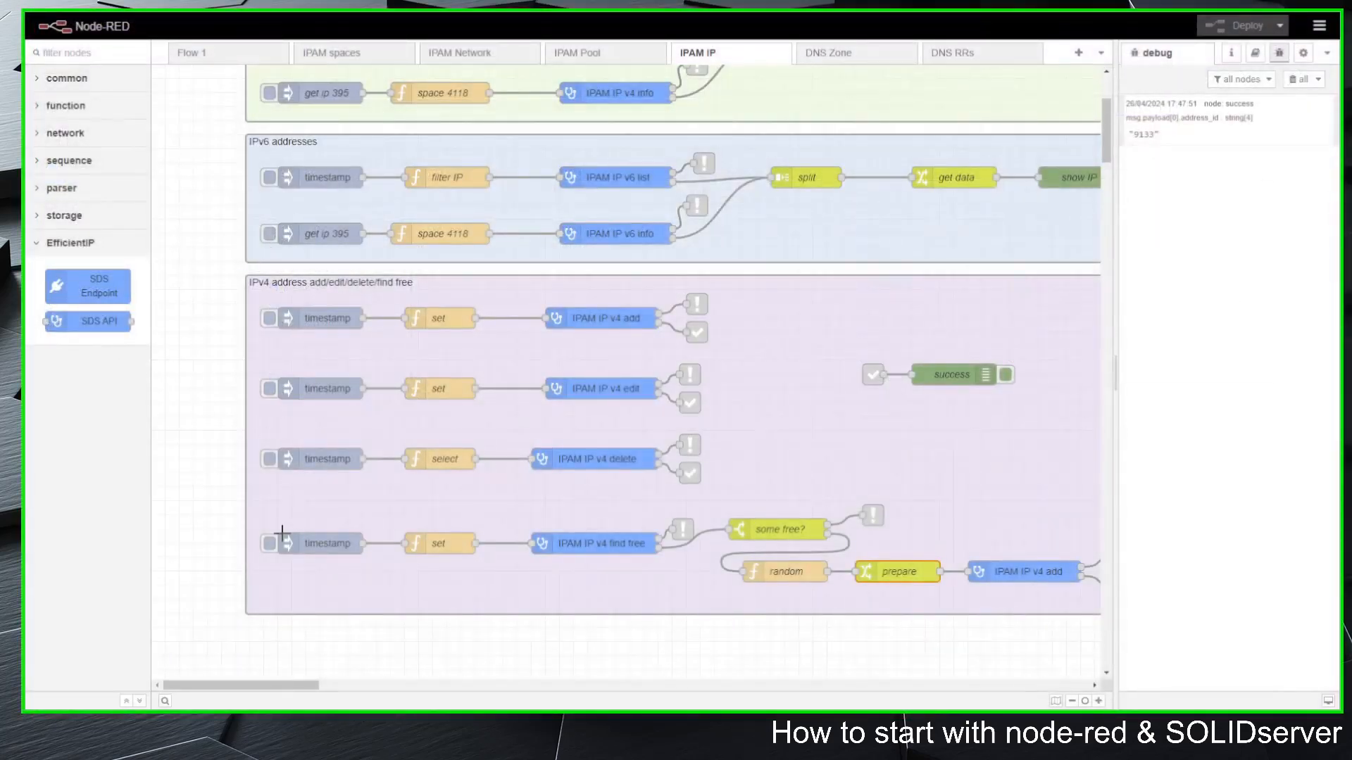
left_click(269, 545)
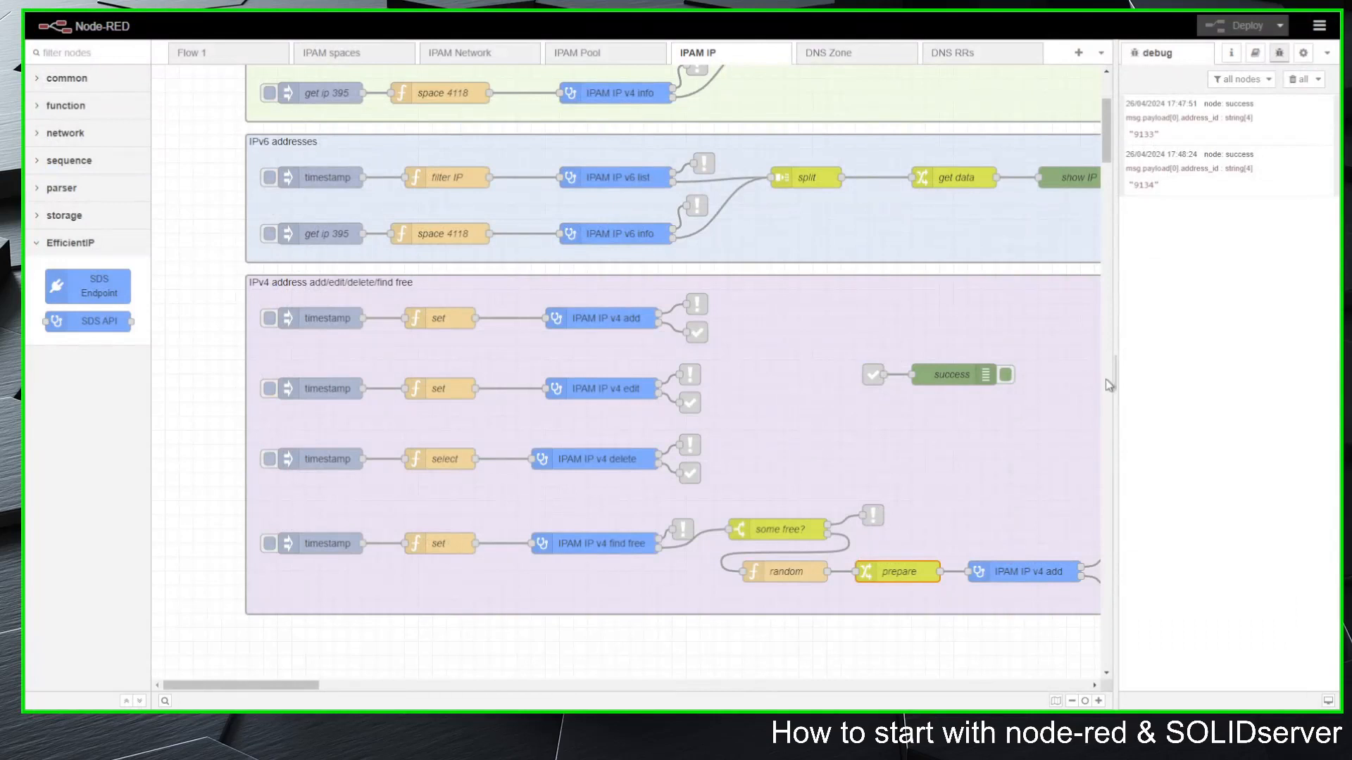
Step: Hide the debug sidebar and view the example flows for DNS Zone and DNS RRs
left_click_drag(1116, 378, 1159, 432)
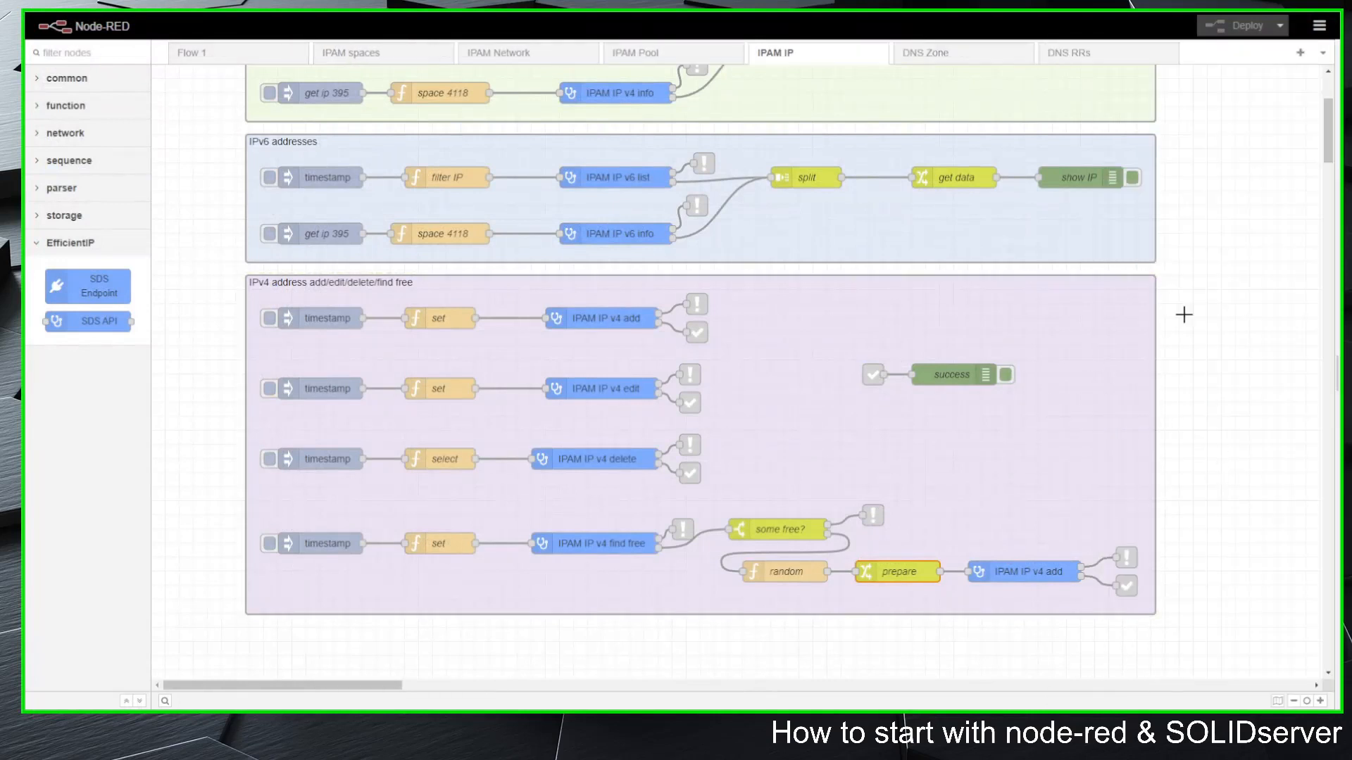
left_click(949, 62)
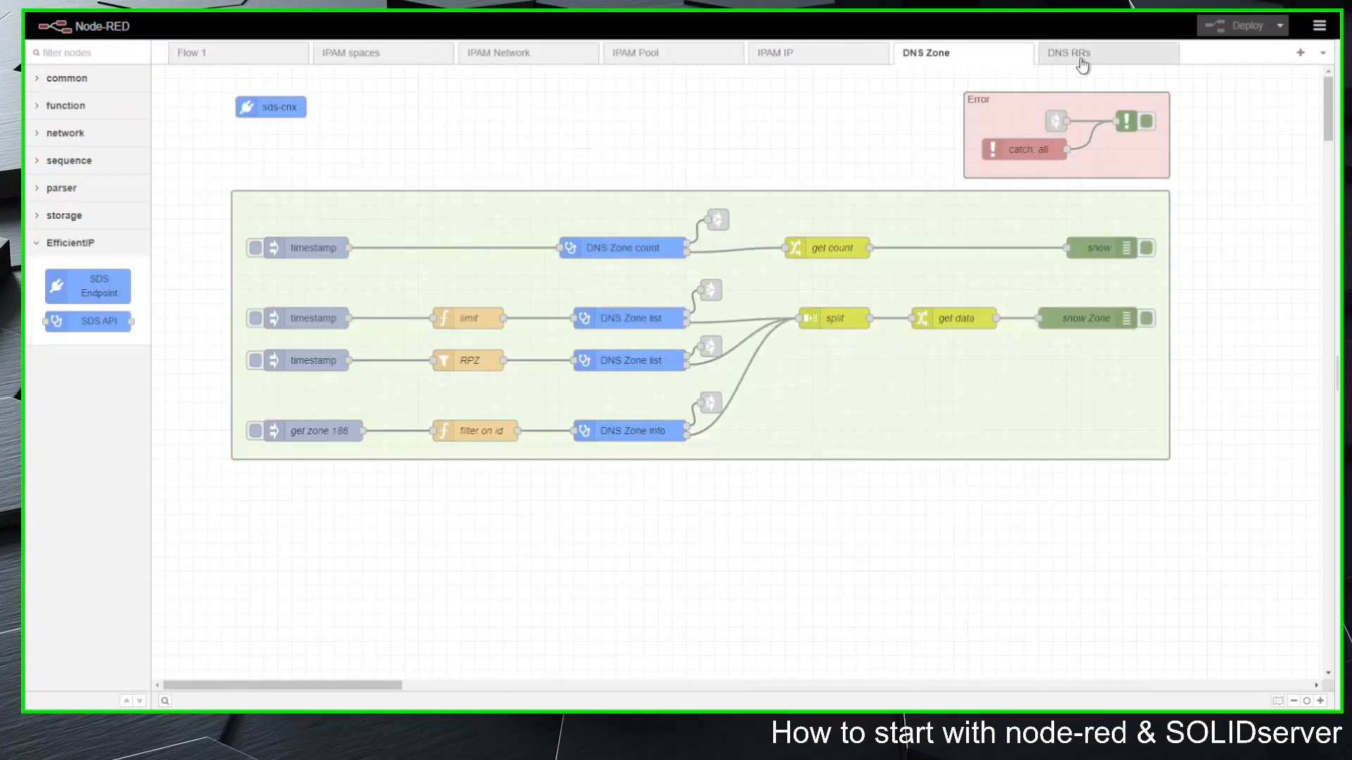
left_click(1081, 61)
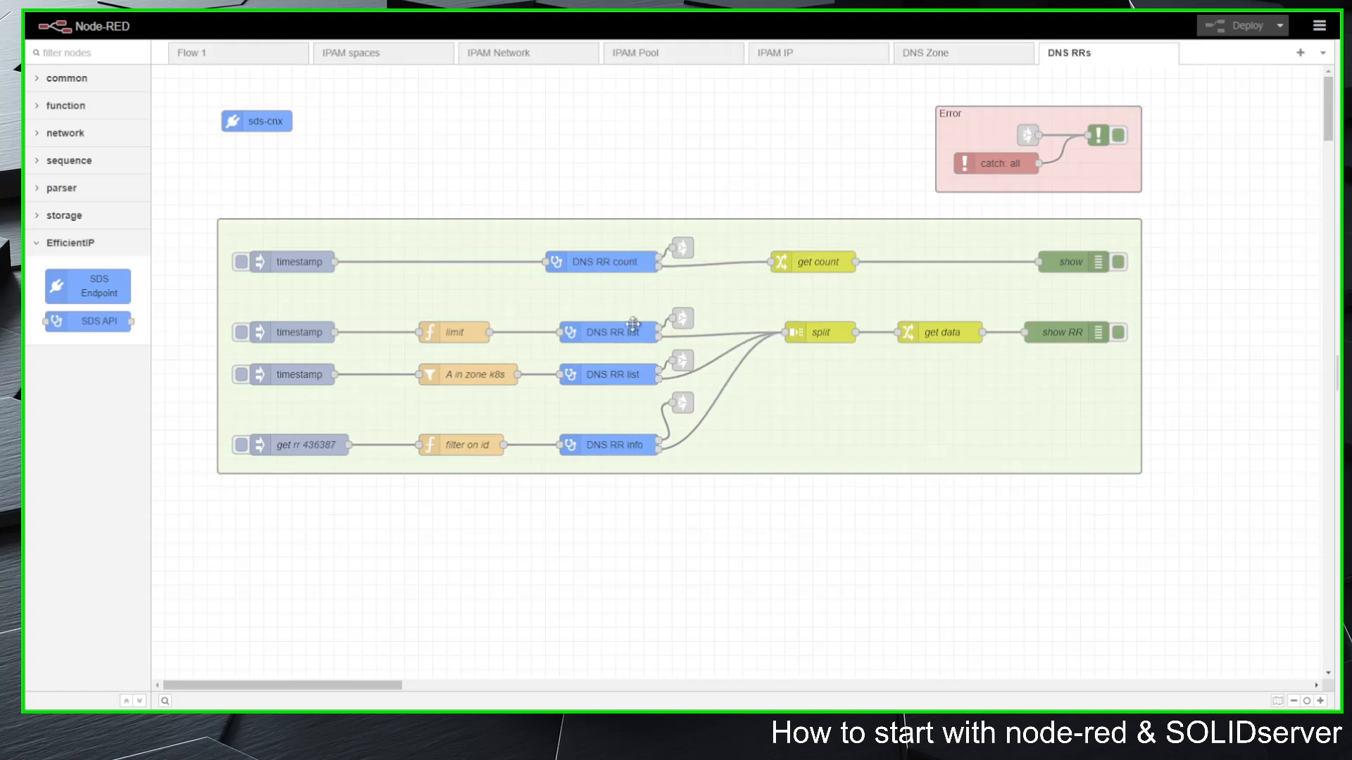